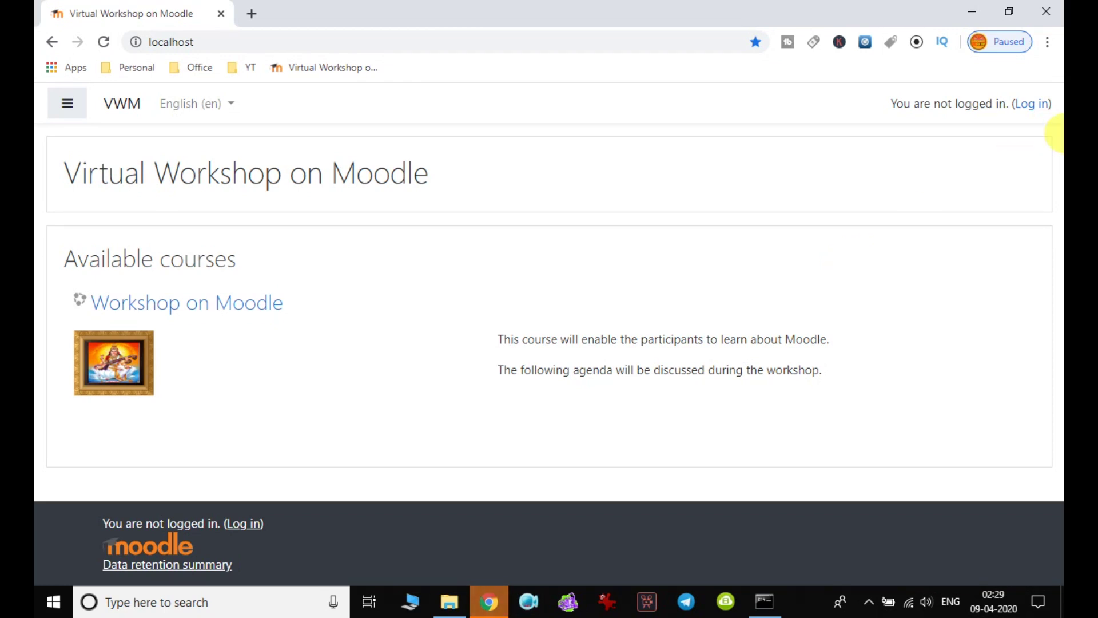
Step: Go to the Moodle login page using the front page's '(Log in)' link
{"action": "left_click", "coordinate": [1042, 106]}
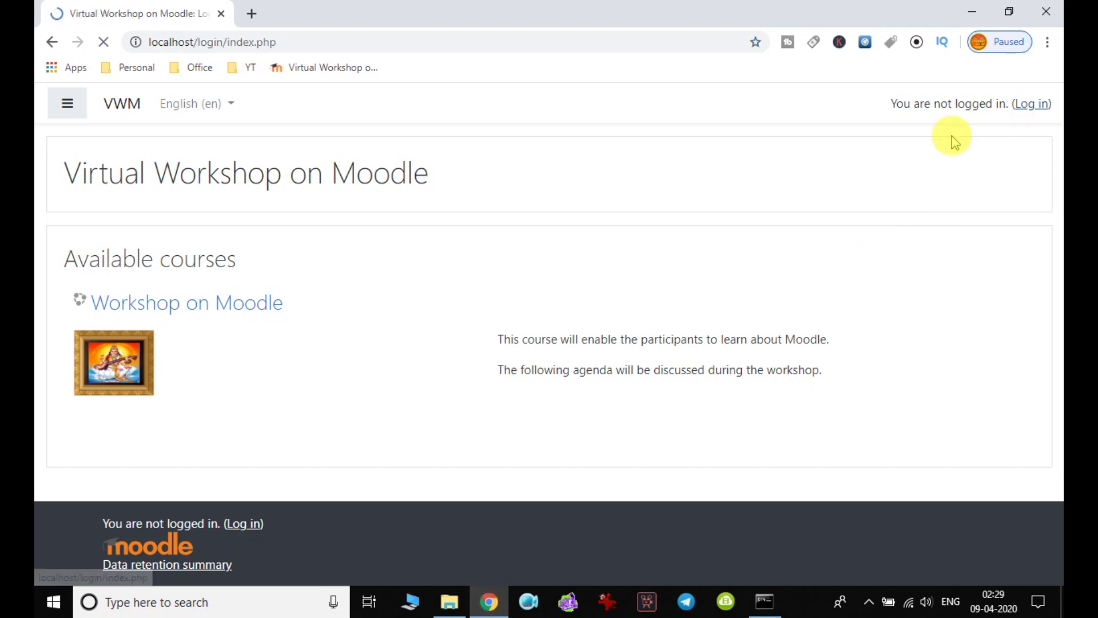
Step: Sign in with a saved Chrome account and continue past the database error
{"action": "left_click", "coordinate": [479, 229]}
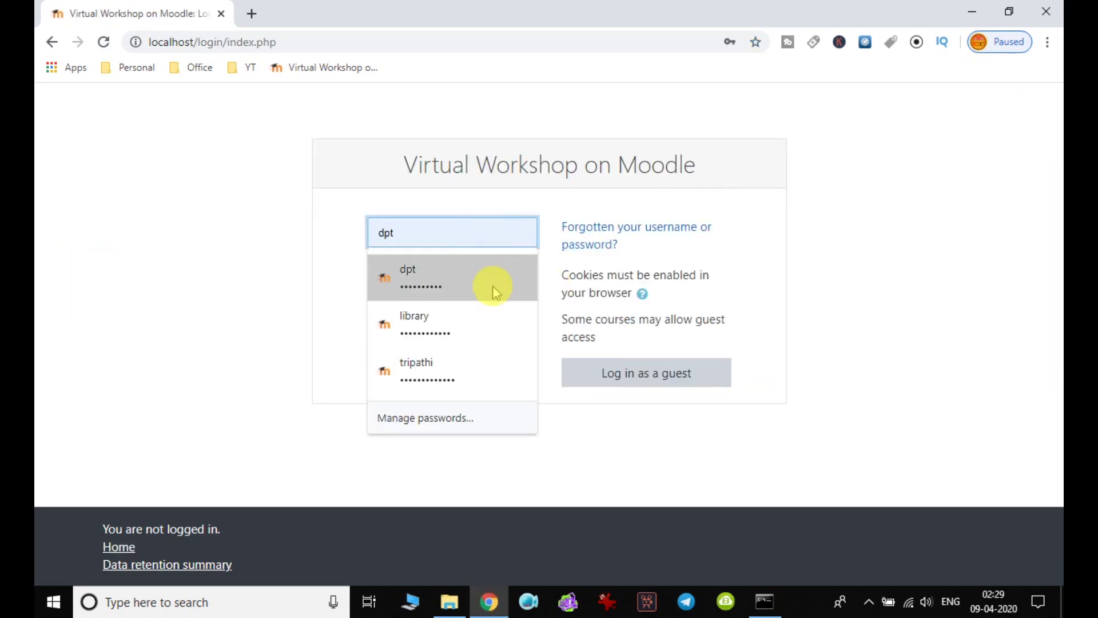
{"action": "left_click", "coordinate": [486, 337]}
{"action": "left_click", "coordinate": [494, 360]}
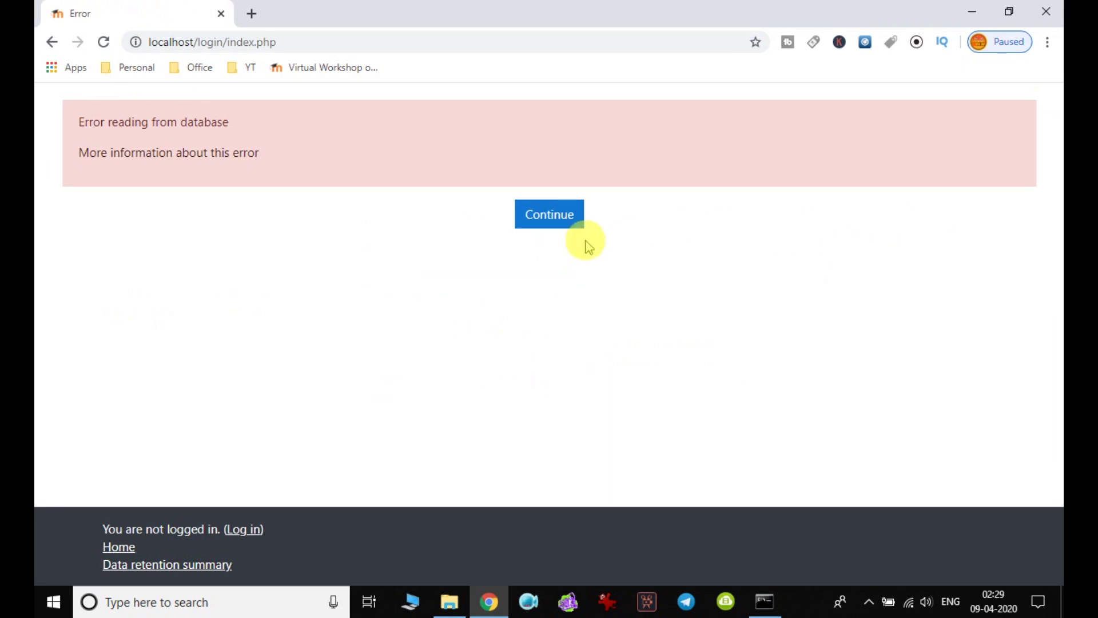
{"action": "left_click", "coordinate": [565, 224]}
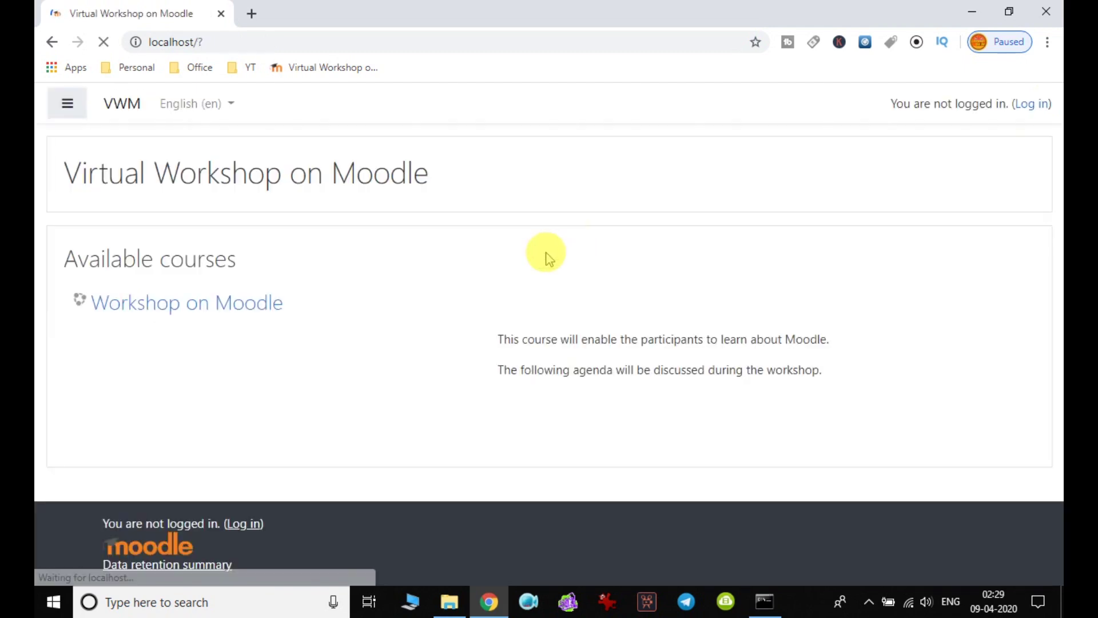
Step: Open the Workshop on Moodle course and sign in again with a saved account
{"action": "left_click", "coordinate": [253, 312]}
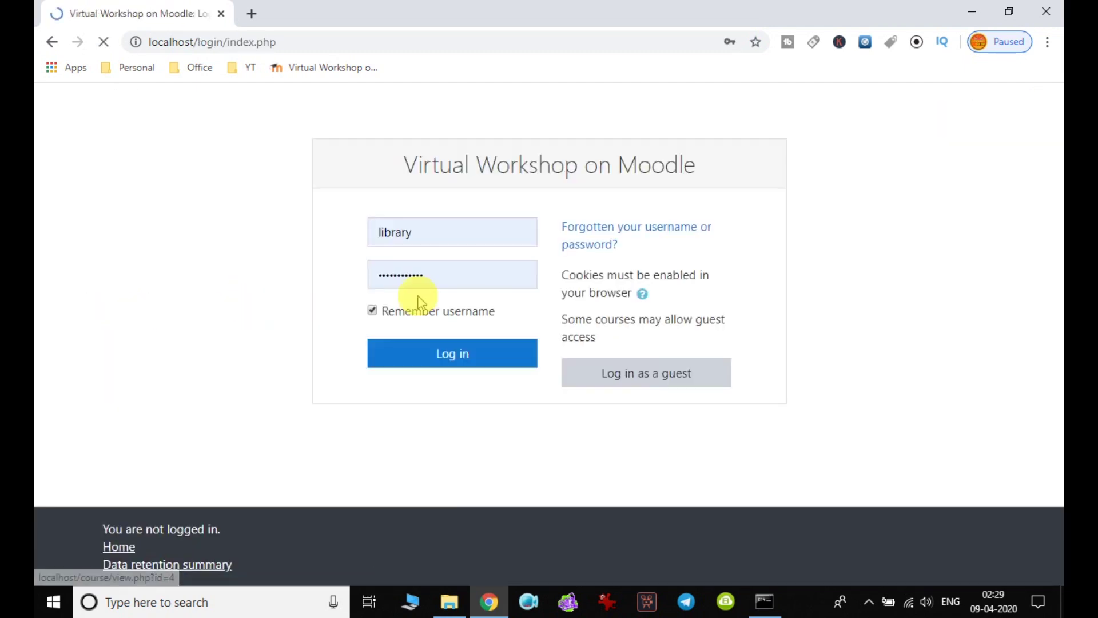
{"action": "left_click", "coordinate": [479, 234]}
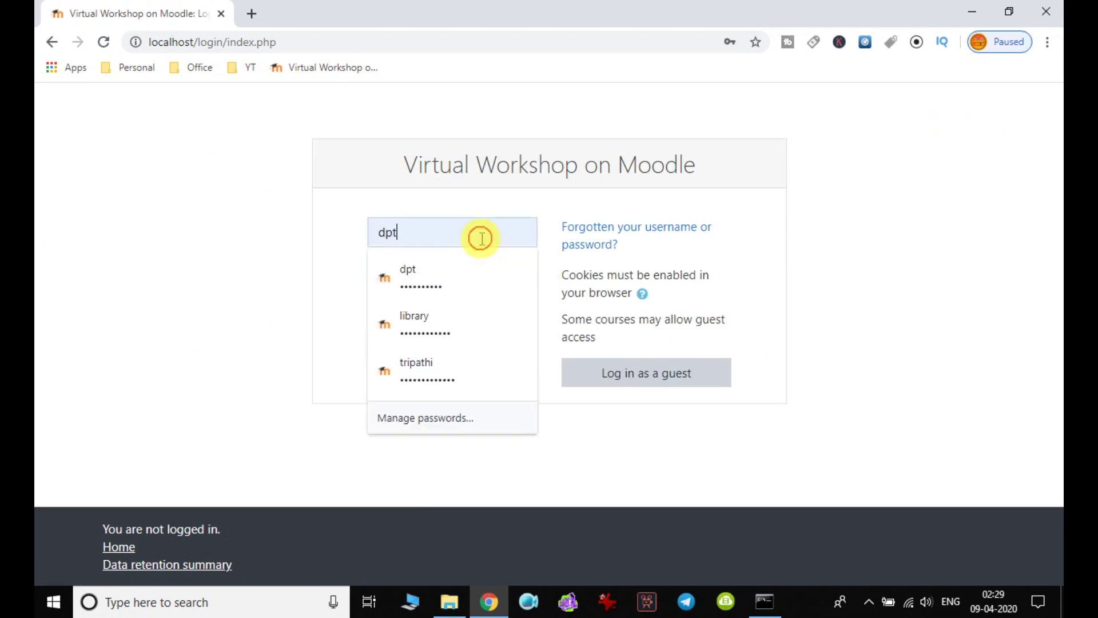
{"action": "left_click", "coordinate": [465, 314]}
{"action": "left_click", "coordinate": [499, 361]}
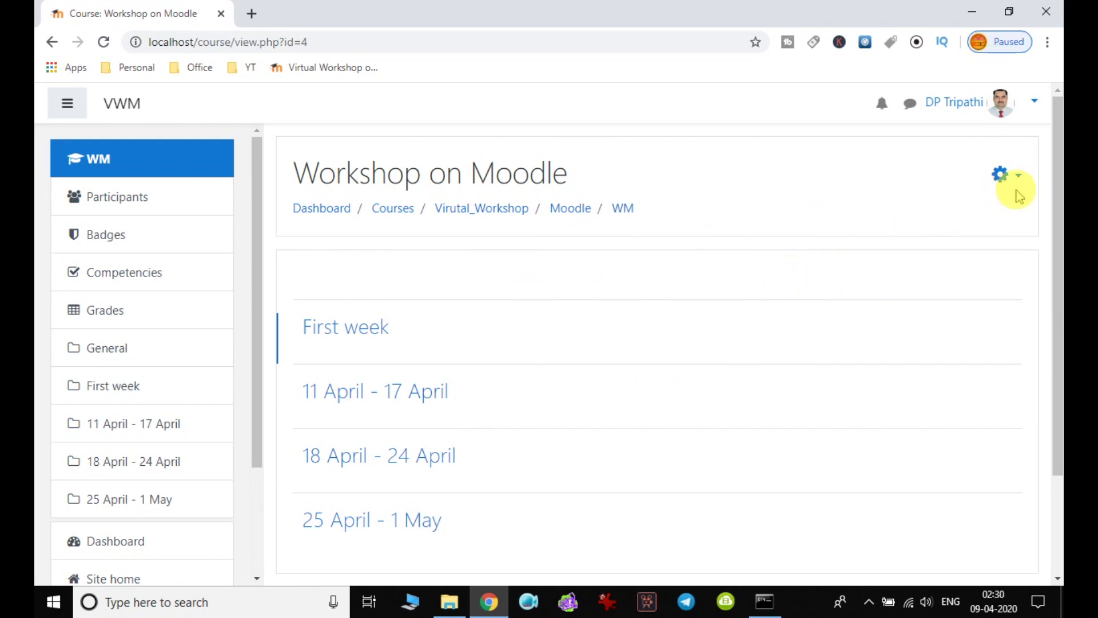
Step: Turn editing on and open the Add an activity or resource chooser in the top section
{"action": "left_click", "coordinate": [1019, 180]}
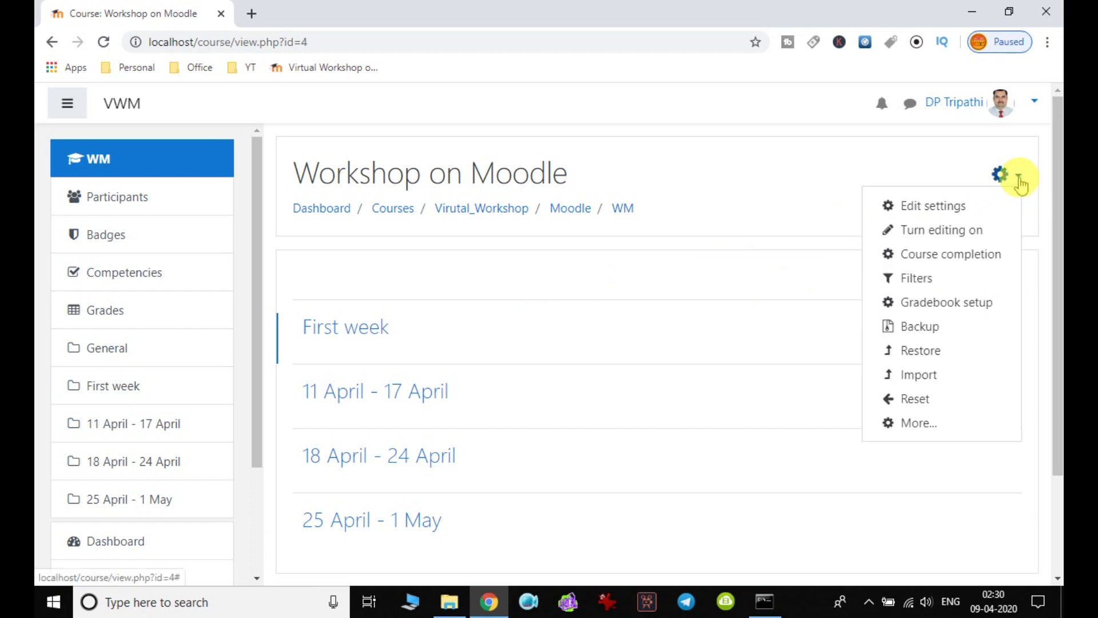
{"action": "left_click", "coordinate": [954, 234]}
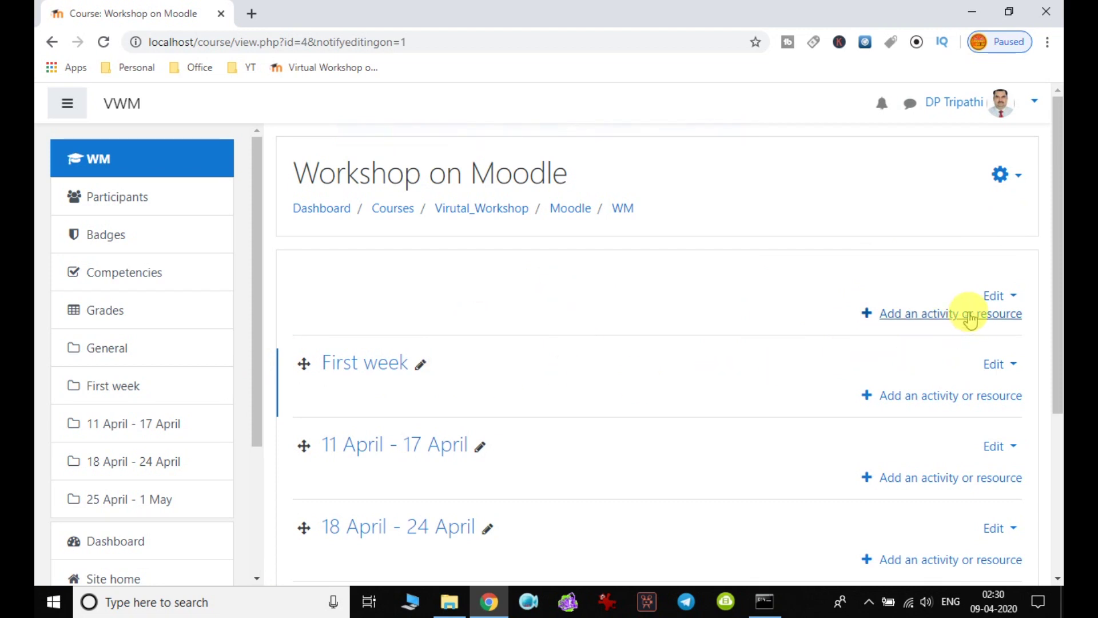
{"action": "left_click", "coordinate": [972, 319]}
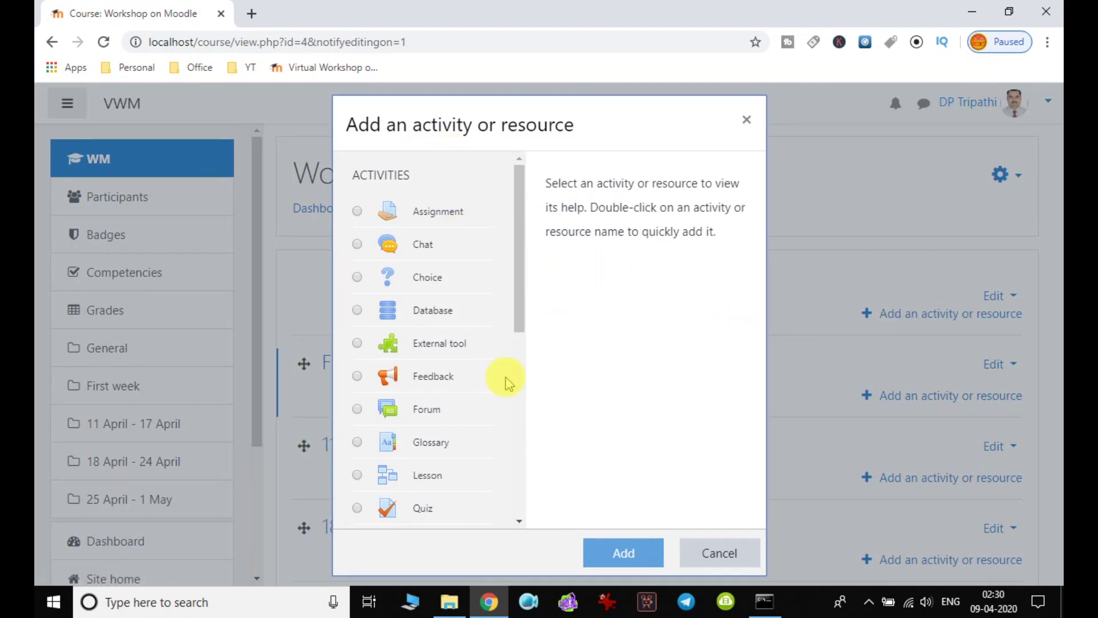
Step: Select Quiz in the activity chooser and add it to the course
{"action": "scroll", "coordinate": [473, 301], "scroll_direction": "down", "scroll_amount": 6}
{"action": "scroll", "coordinate": [474, 307], "scroll_direction": "down", "scroll_amount": 1}
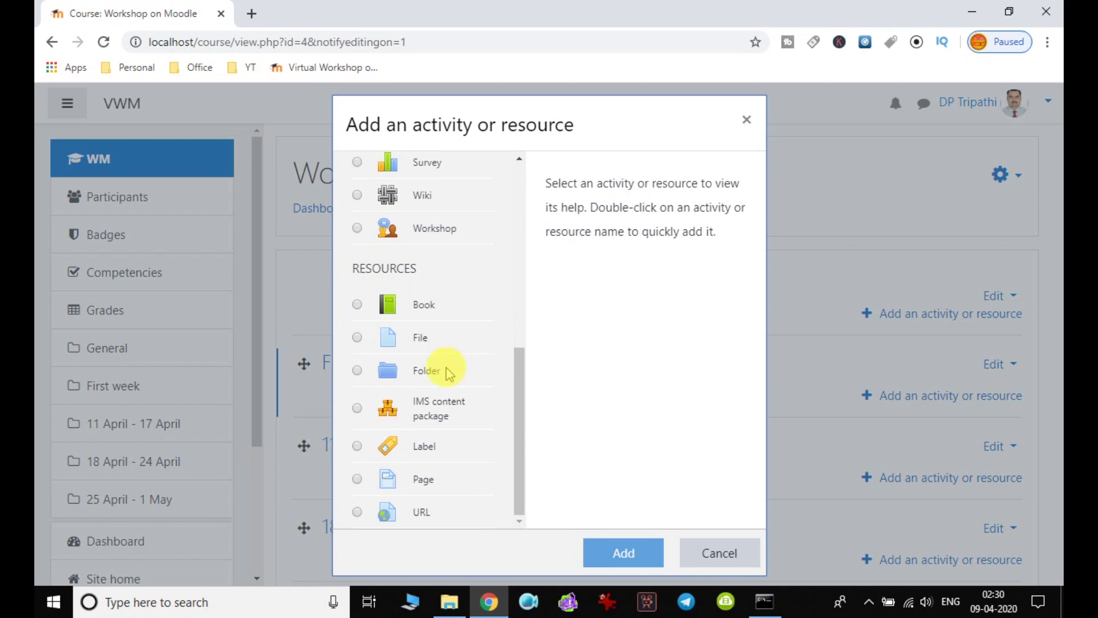
{"action": "scroll", "coordinate": [450, 368], "scroll_direction": "up", "scroll_amount": 7}
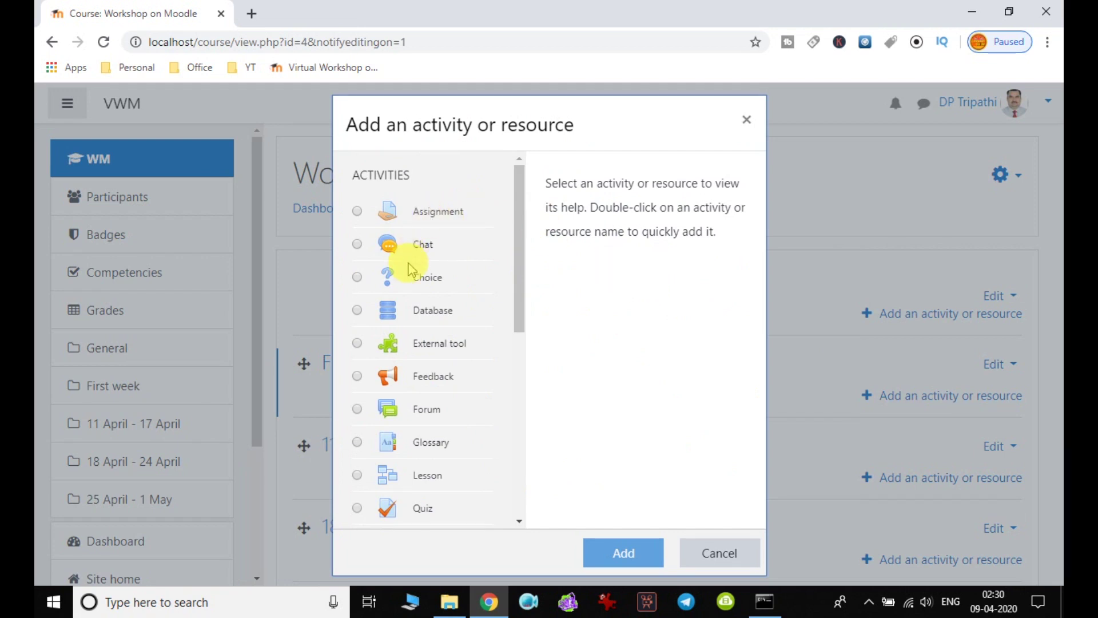
{"action": "left_click", "coordinate": [421, 508]}
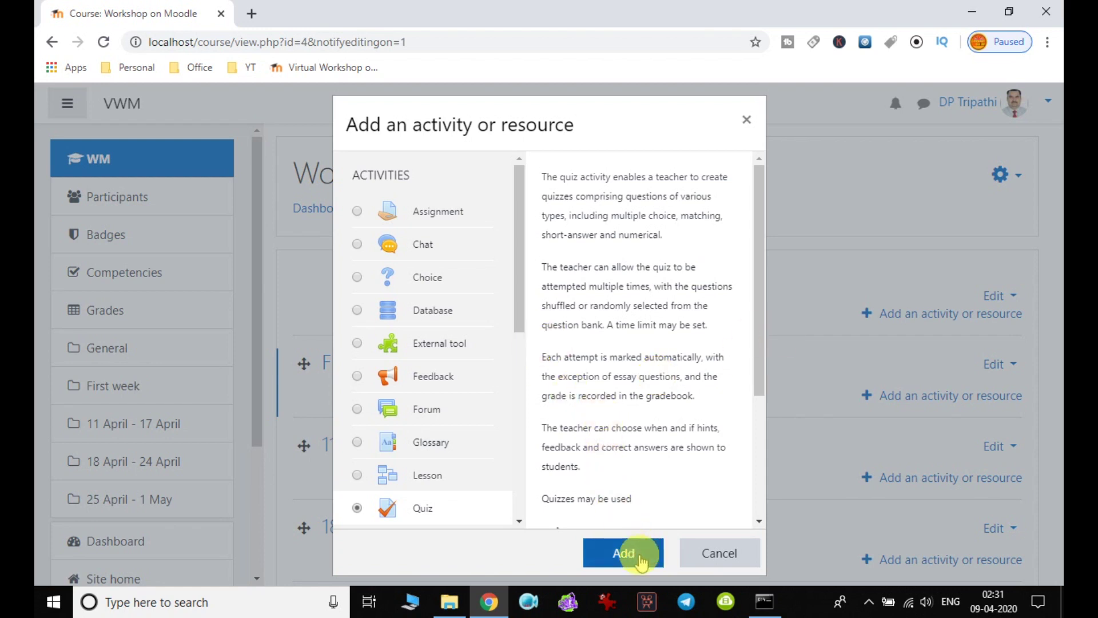
{"action": "left_click", "coordinate": [641, 563]}
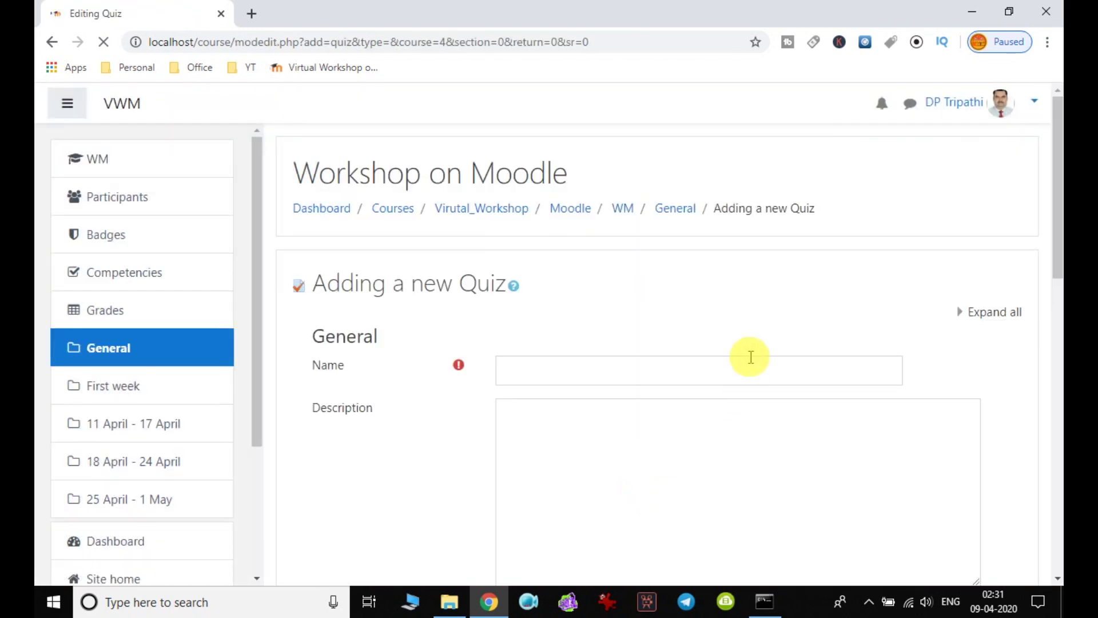
Step: Enter 'Quiz Time' as the quiz name and type a description below it
{"action": "left_click", "coordinate": [746, 363]}
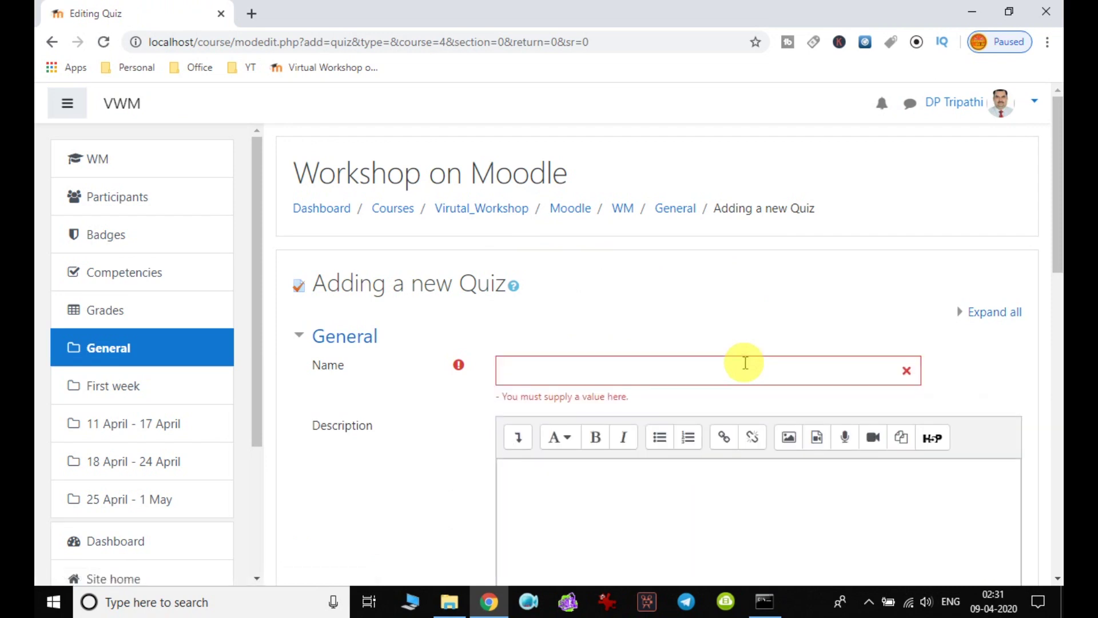
{"action": "left_click", "coordinate": [746, 370]}
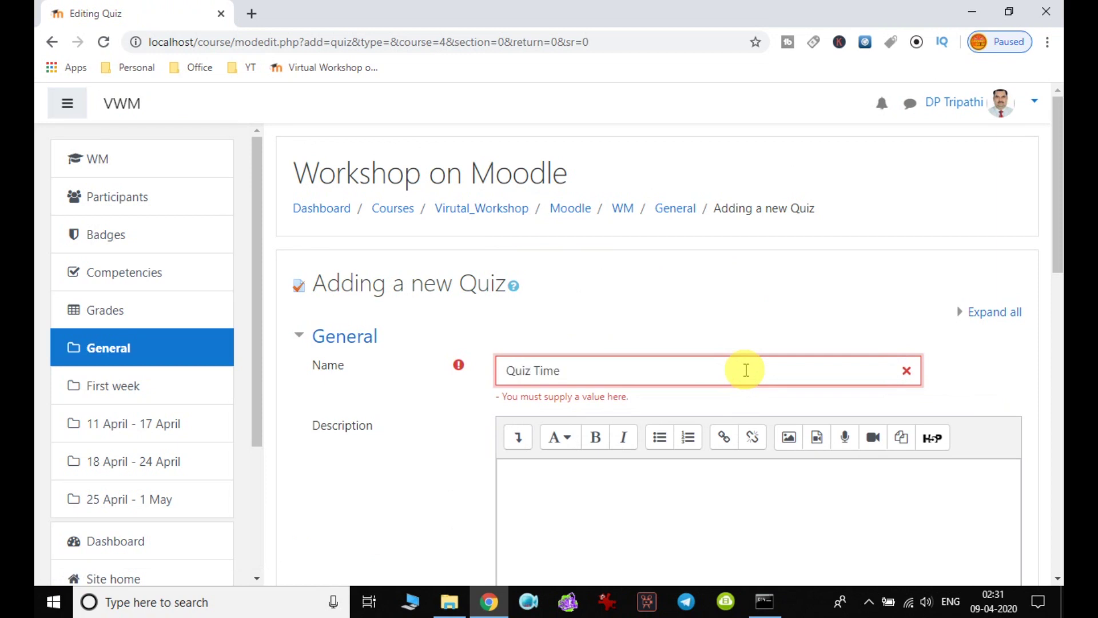
{"action": "scroll", "coordinate": [742, 368], "scroll_direction": "down", "scroll_amount": 5}
{"action": "left_click", "coordinate": [689, 277]}
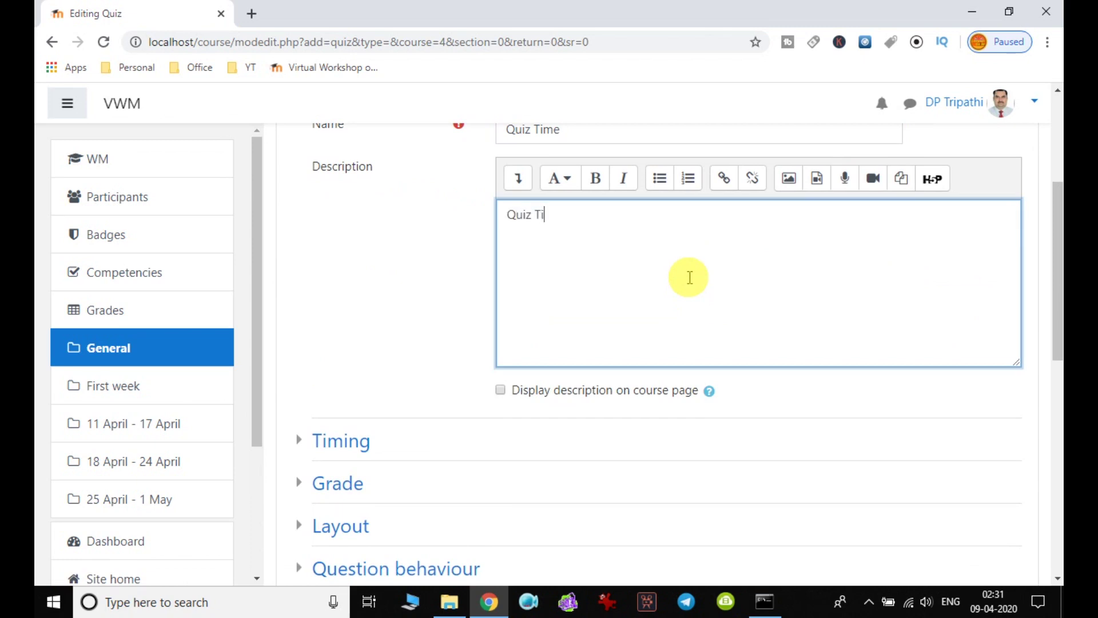
{"action": "scroll", "coordinate": [689, 277], "scroll_direction": "down", "scroll_amount": 3}
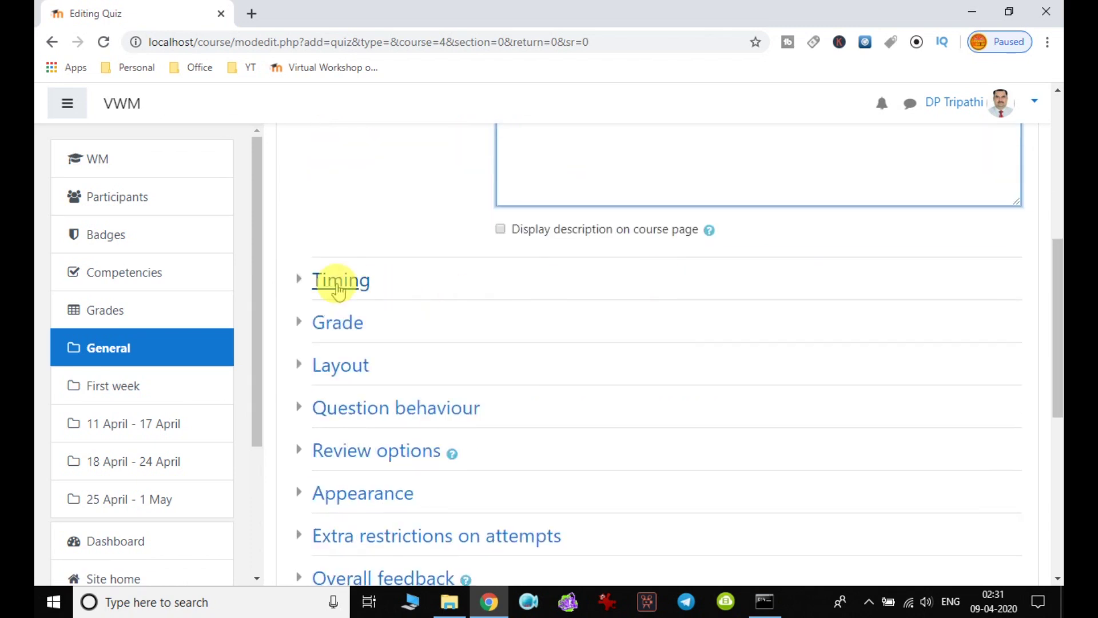
Step: Enable quiz opening on 9 April 2020 and closing on 13 April 2020, both 02:31
{"action": "left_click", "coordinate": [338, 282]}
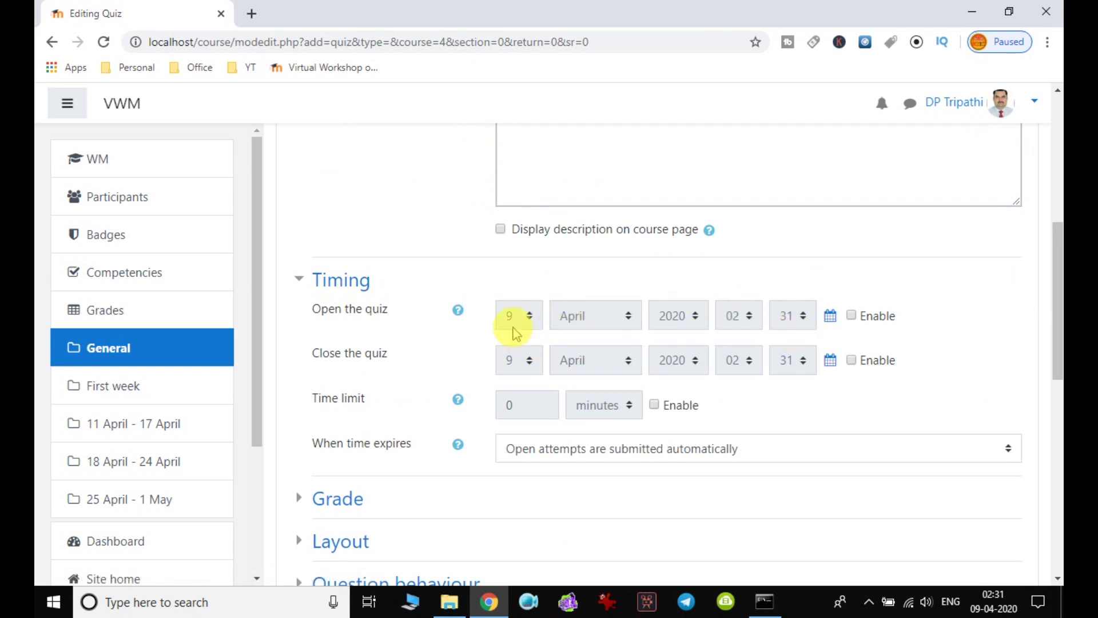
{"action": "left_click", "coordinate": [852, 315]}
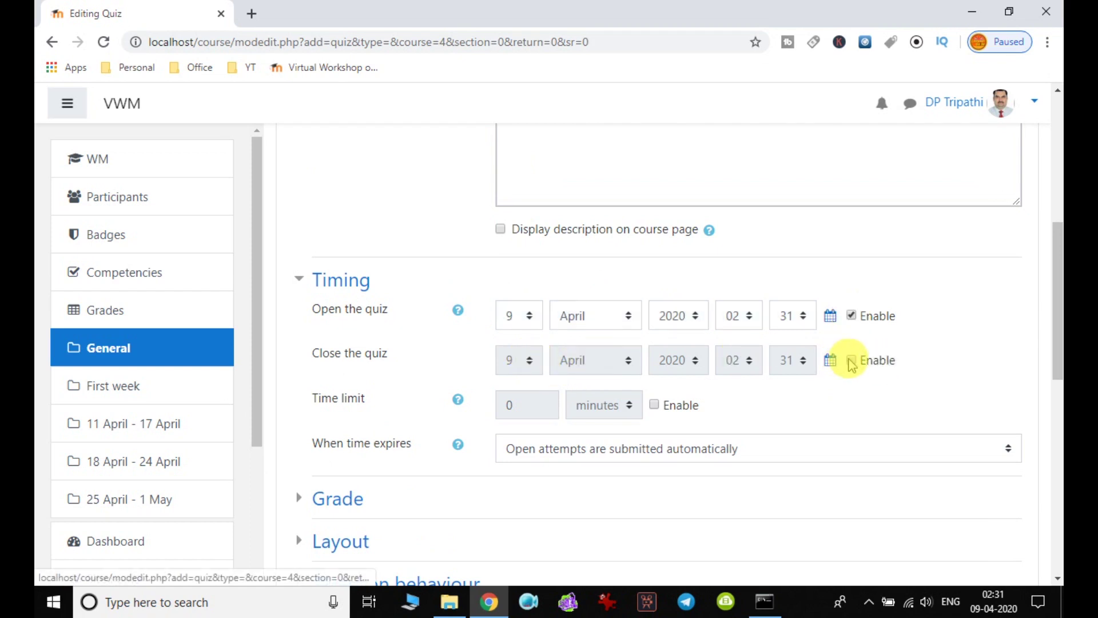
{"action": "left_click", "coordinate": [852, 360]}
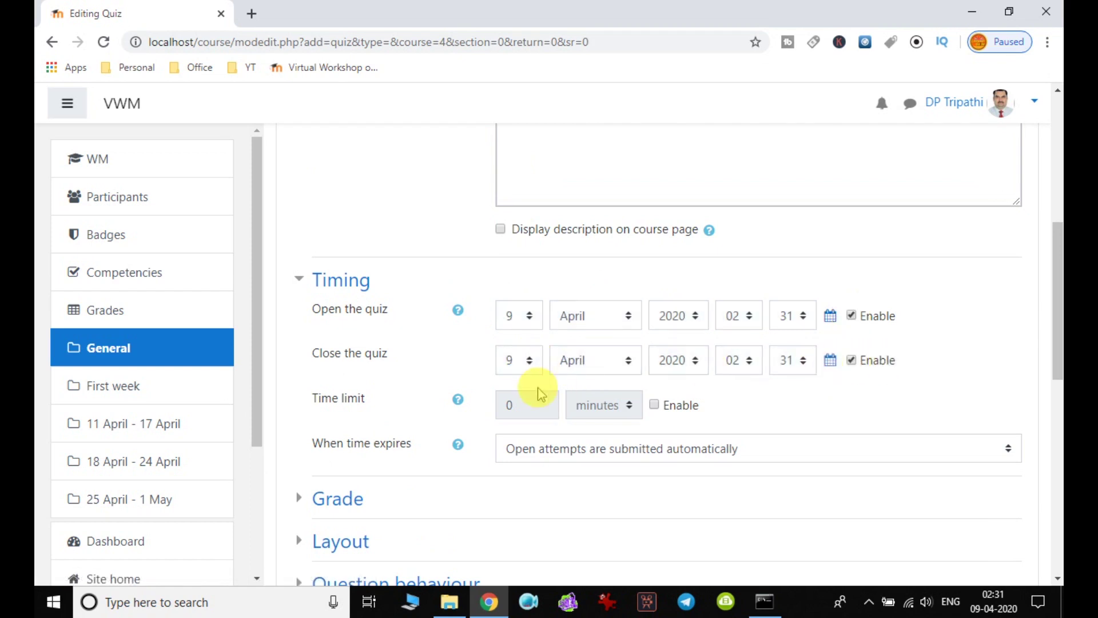
{"action": "left_click", "coordinate": [517, 362]}
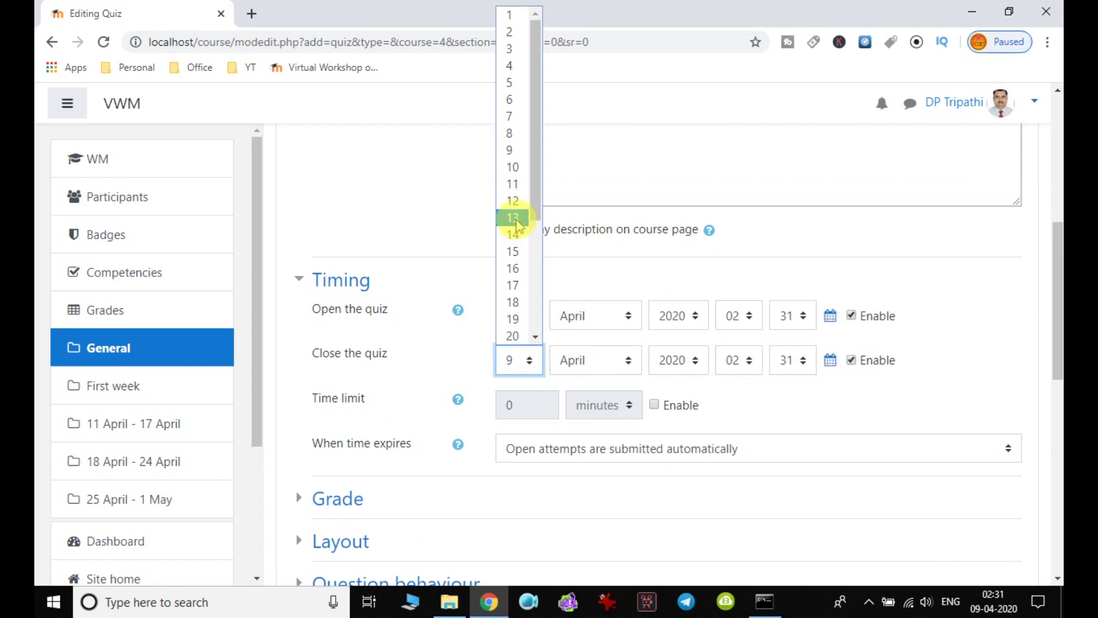
{"action": "left_click", "coordinate": [512, 218]}
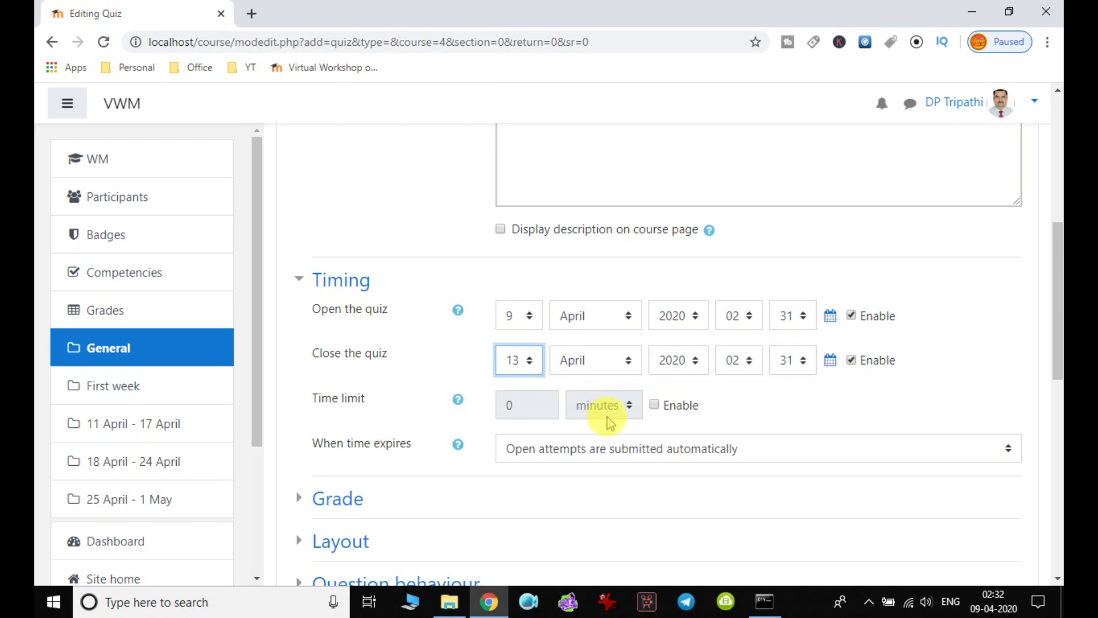
{"action": "scroll", "coordinate": [610, 417], "scroll_direction": "up", "scroll_amount": 3}
{"action": "scroll", "coordinate": [620, 412], "scroll_direction": "down", "scroll_amount": 4}
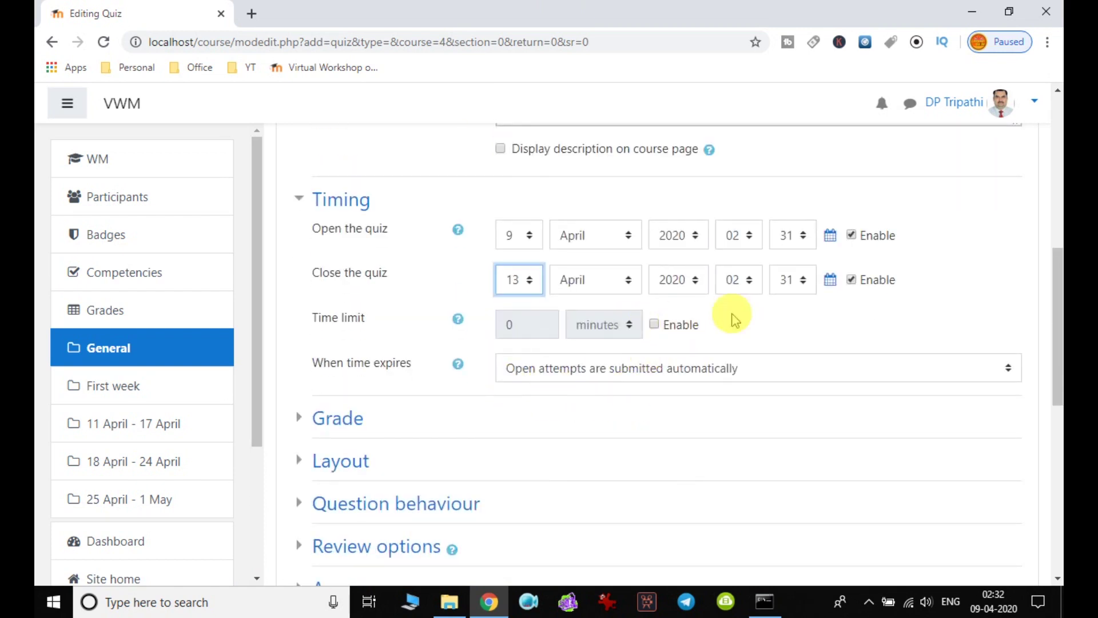
{"action": "scroll", "coordinate": [767, 318], "scroll_direction": "down", "scroll_amount": 1}
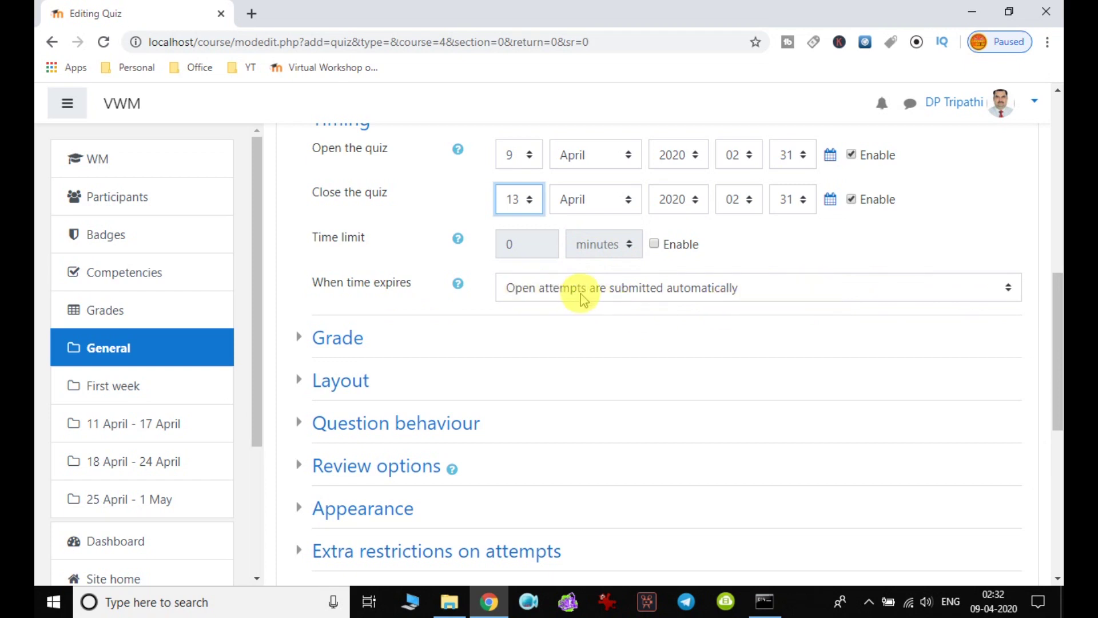
{"action": "scroll", "coordinate": [583, 294], "scroll_direction": "up", "scroll_amount": 1}
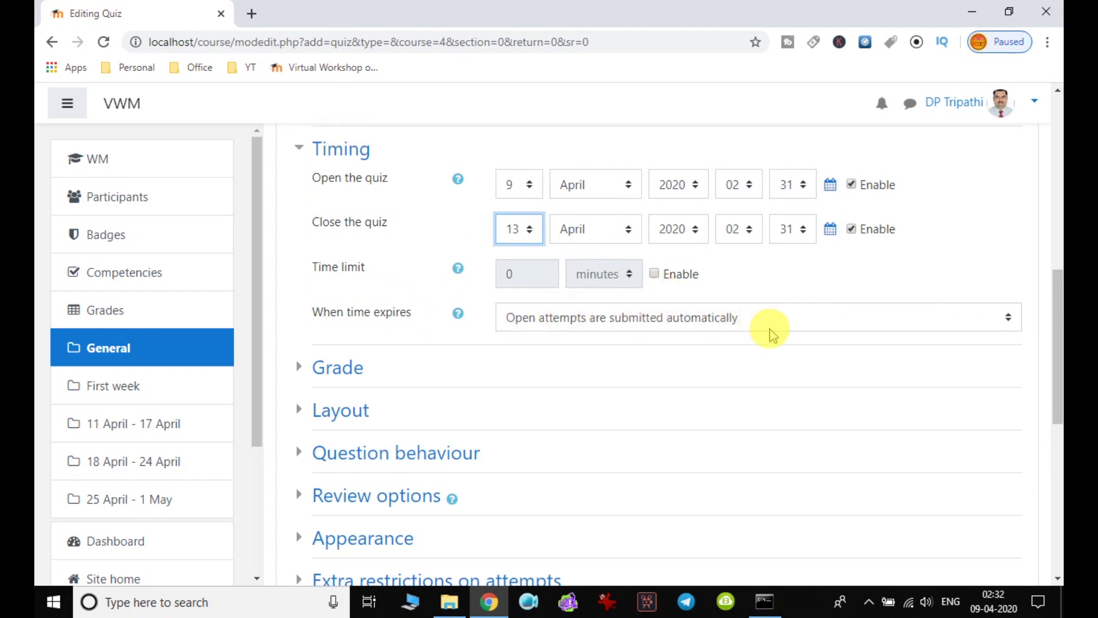
{"action": "scroll", "coordinate": [822, 331], "scroll_direction": "down", "scroll_amount": 2}
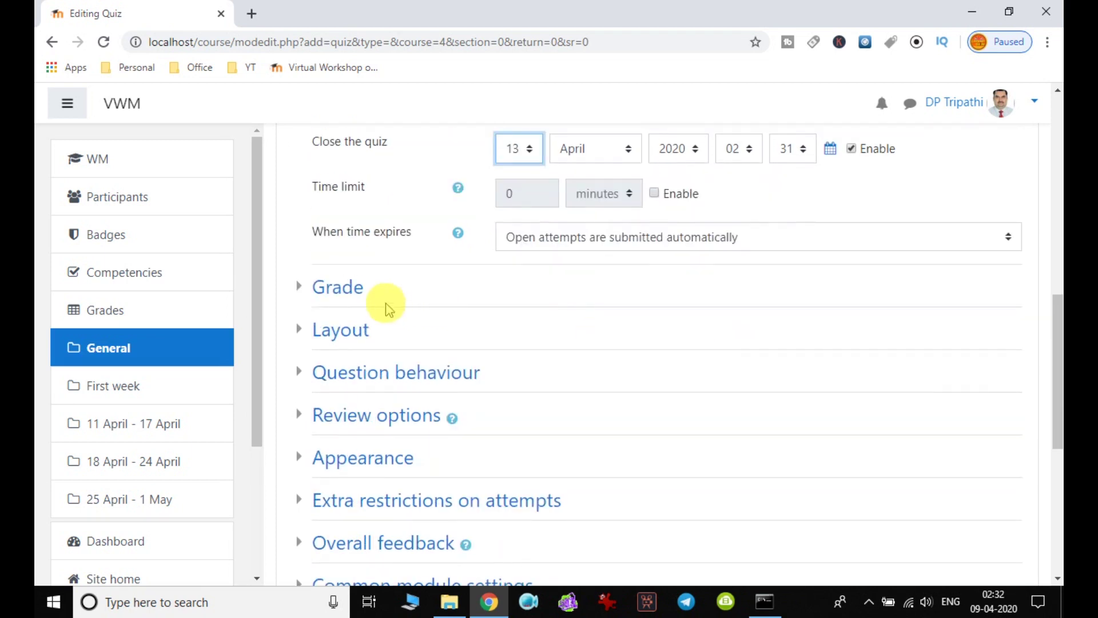
Step: Keep the Uncategorised grade category and set the grade to pass to 5
{"action": "left_click", "coordinate": [344, 290]}
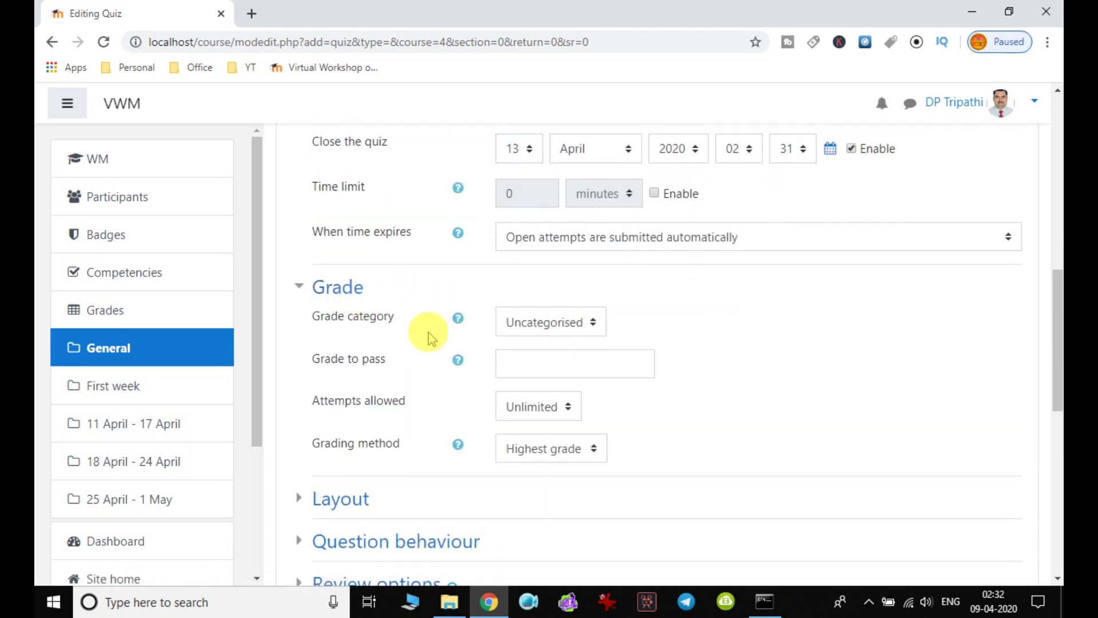
{"action": "left_click", "coordinate": [595, 323]}
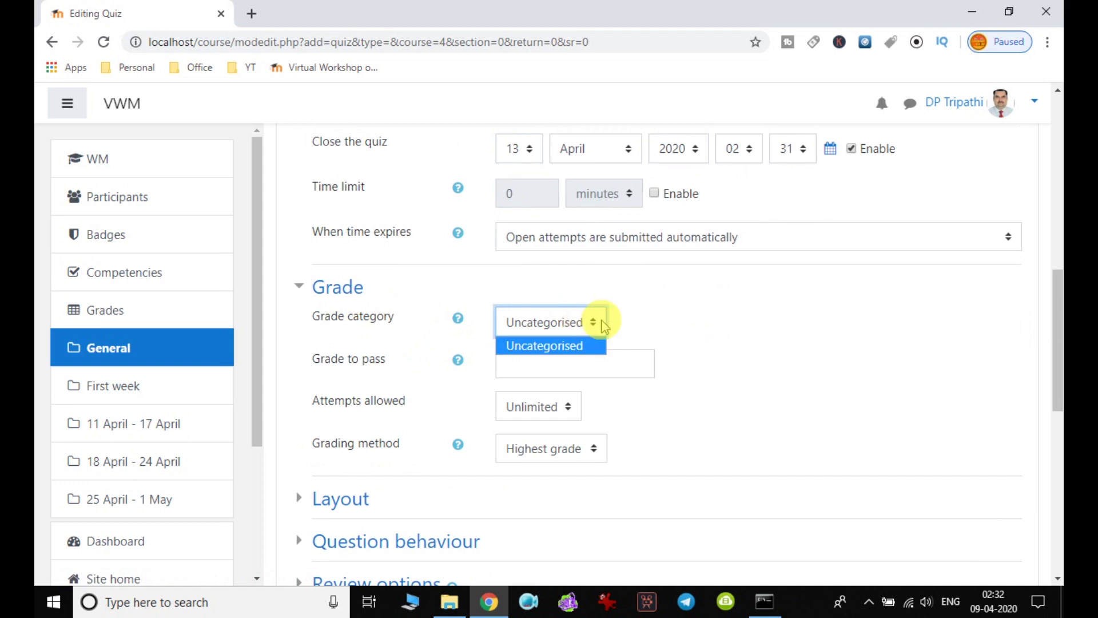
{"action": "left_click", "coordinate": [662, 327]}
{"action": "left_click", "coordinate": [551, 368]}
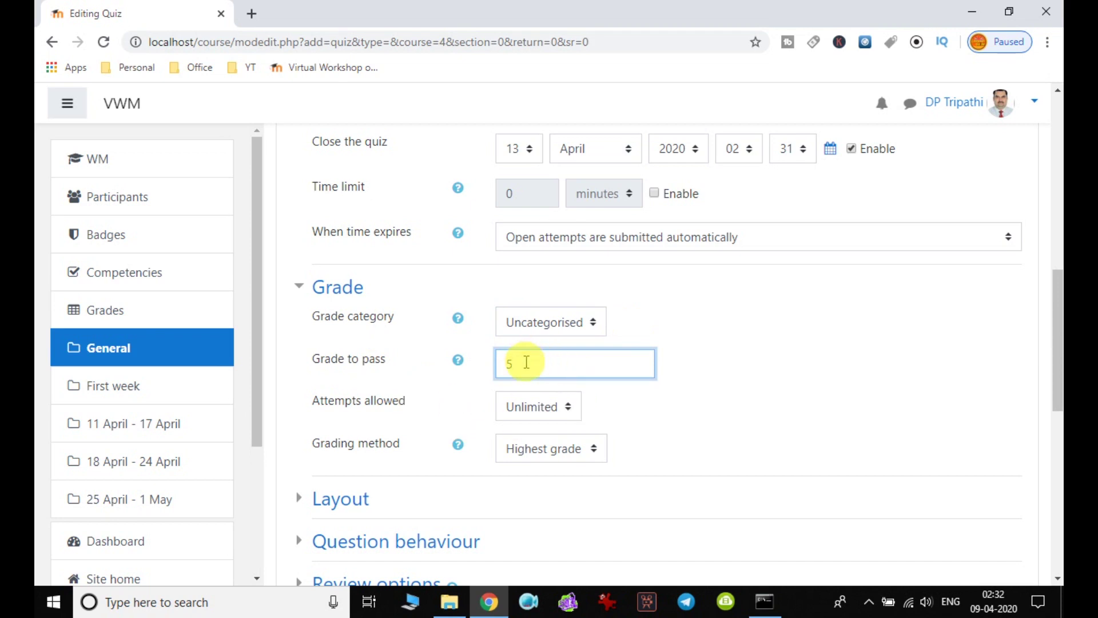
{"action": "left_click", "coordinate": [517, 365]}
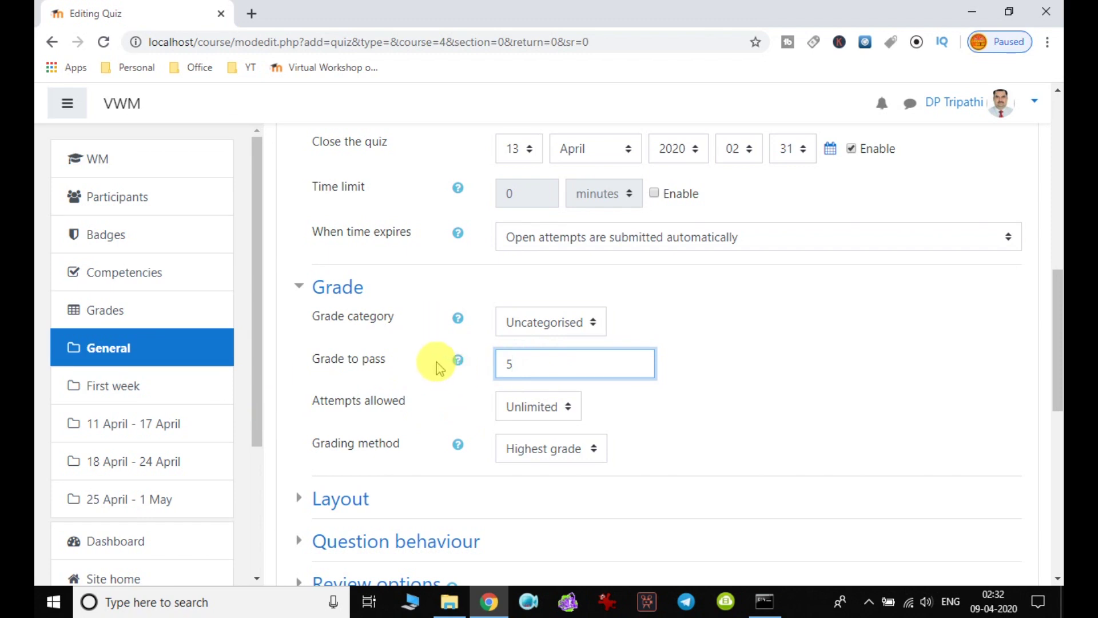
Step: Set Attempts allowed to 1, correcting an earlier choice of 2
{"action": "left_click", "coordinate": [572, 408]}
{"action": "left_click", "coordinate": [555, 260]}
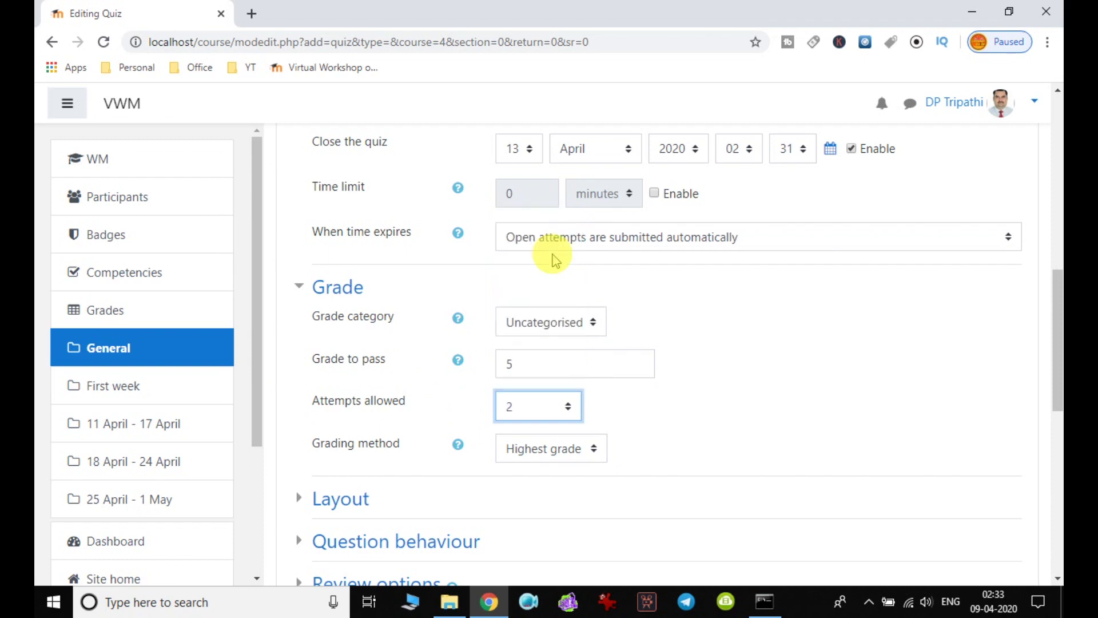
{"action": "left_click", "coordinate": [694, 369]}
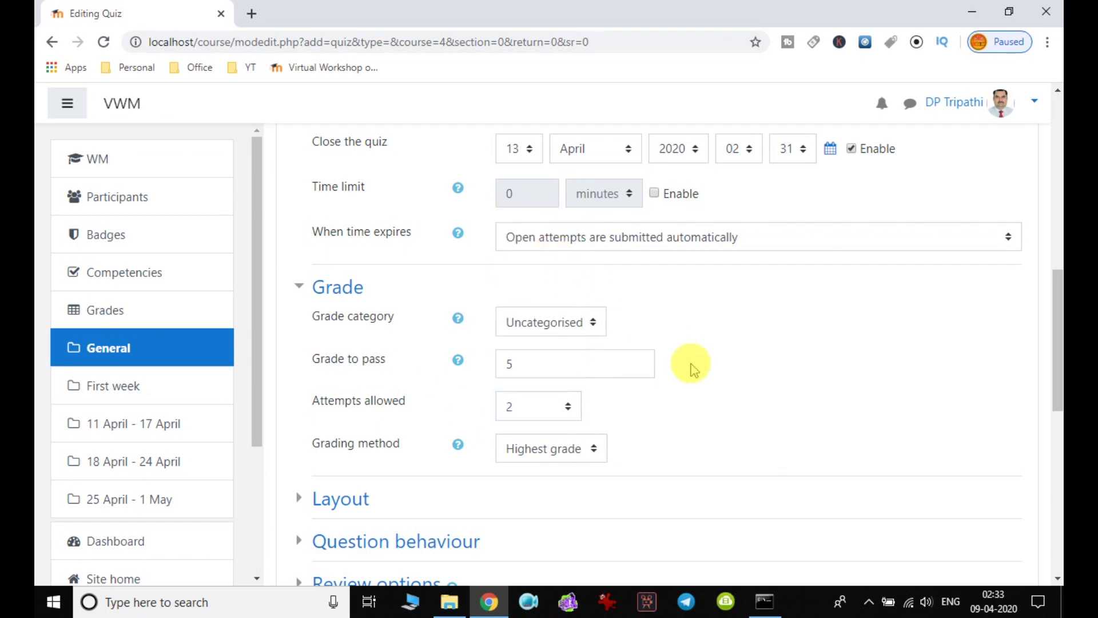
{"action": "scroll", "coordinate": [694, 369], "scroll_direction": "down", "scroll_amount": 1}
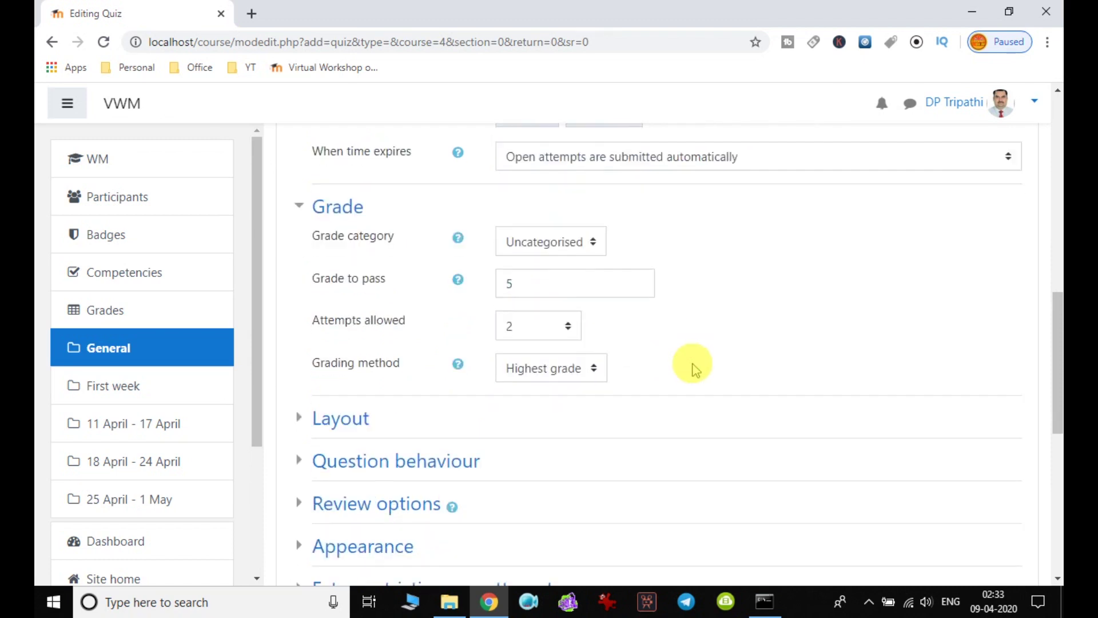
{"action": "left_click", "coordinate": [558, 337]}
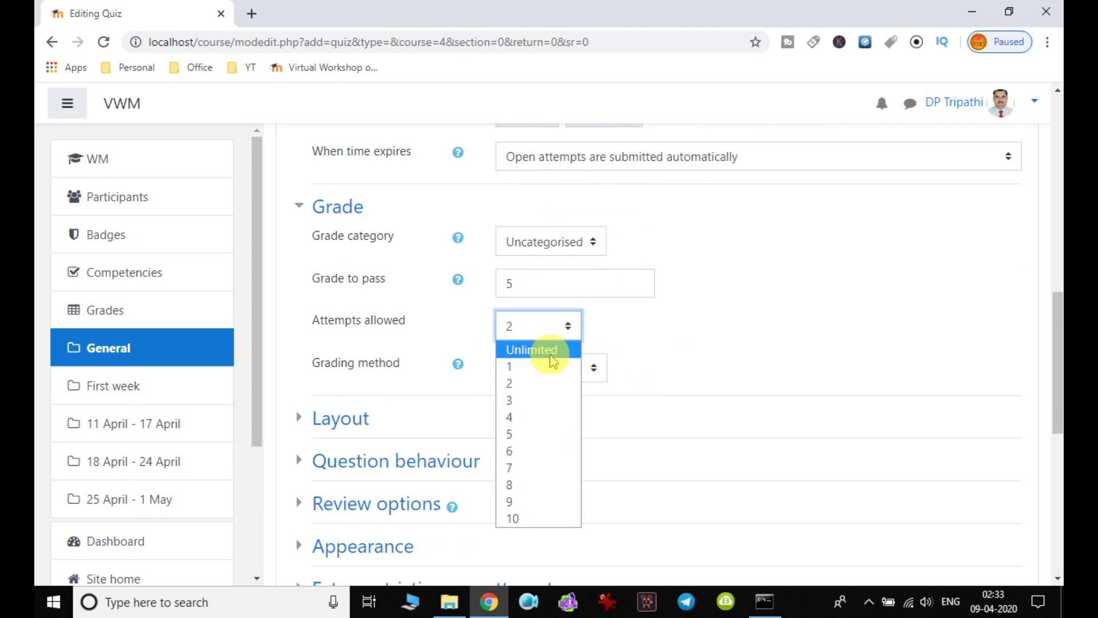
{"action": "left_click", "coordinate": [760, 336]}
{"action": "left_click", "coordinate": [557, 326]}
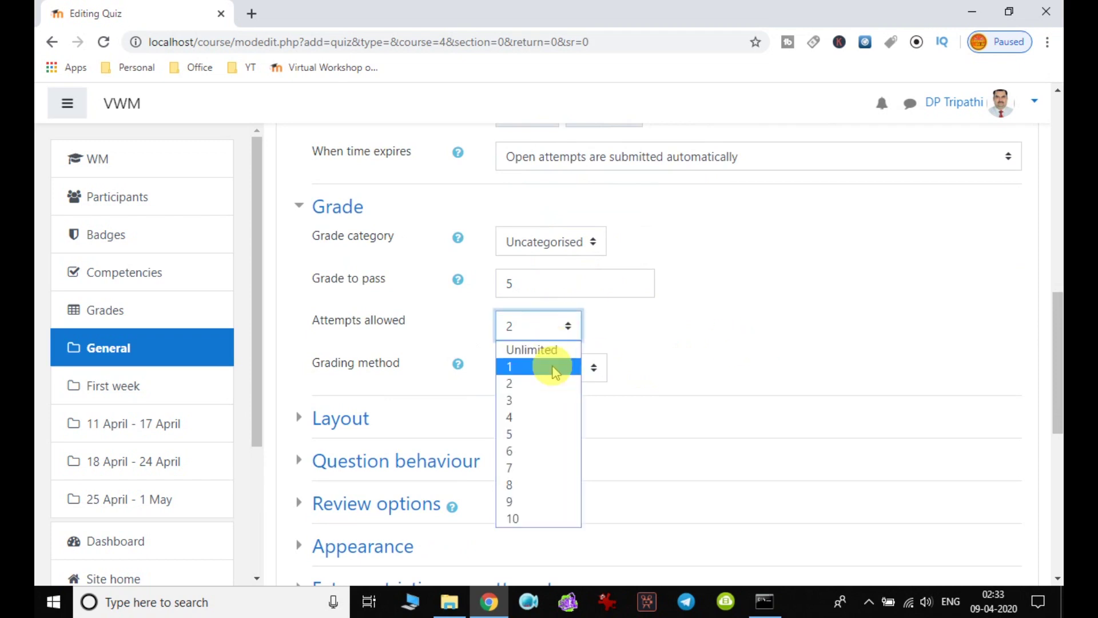
{"action": "left_click", "coordinate": [550, 367]}
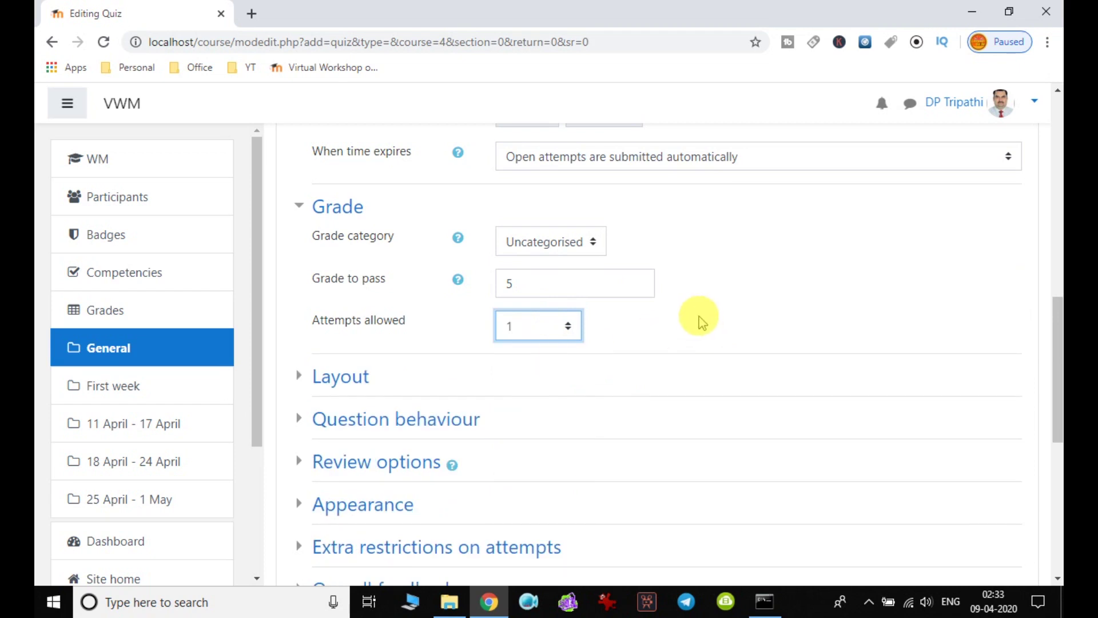
{"action": "left_click", "coordinate": [535, 326]}
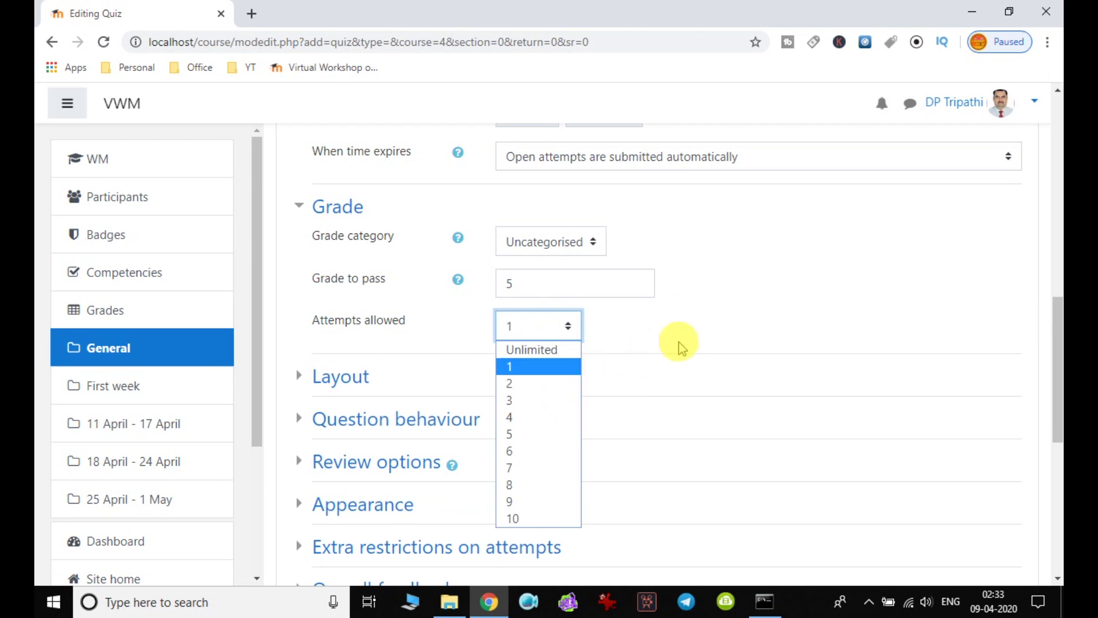
Step: Expand the Layout, Question behaviour, Review options and Appearance sections of the quiz form
{"action": "left_click", "coordinate": [730, 336]}
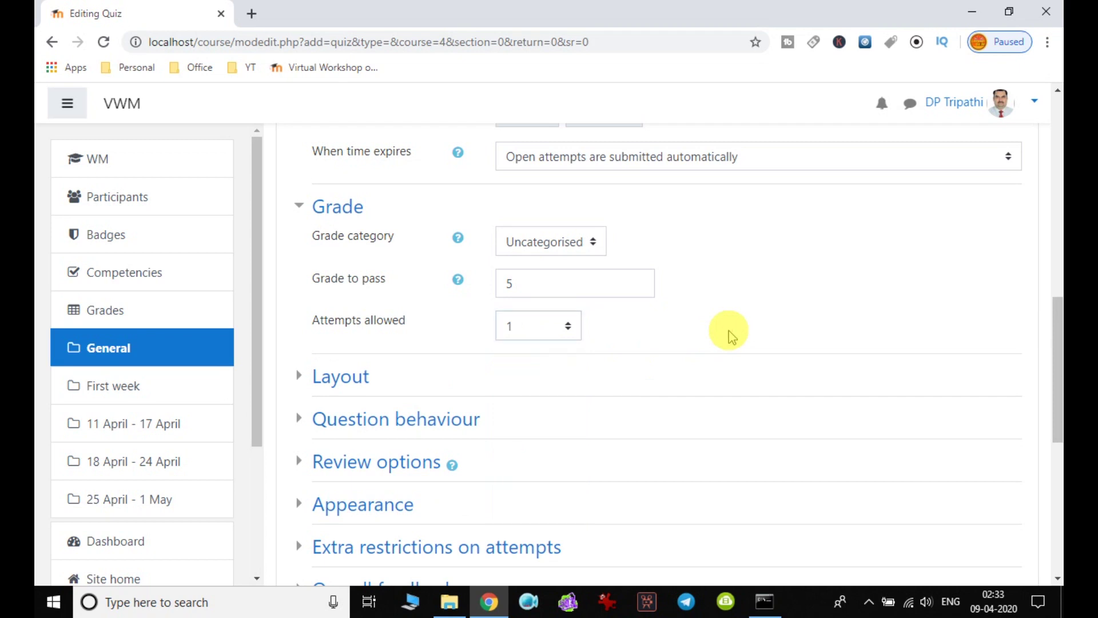
{"action": "left_click", "coordinate": [350, 384]}
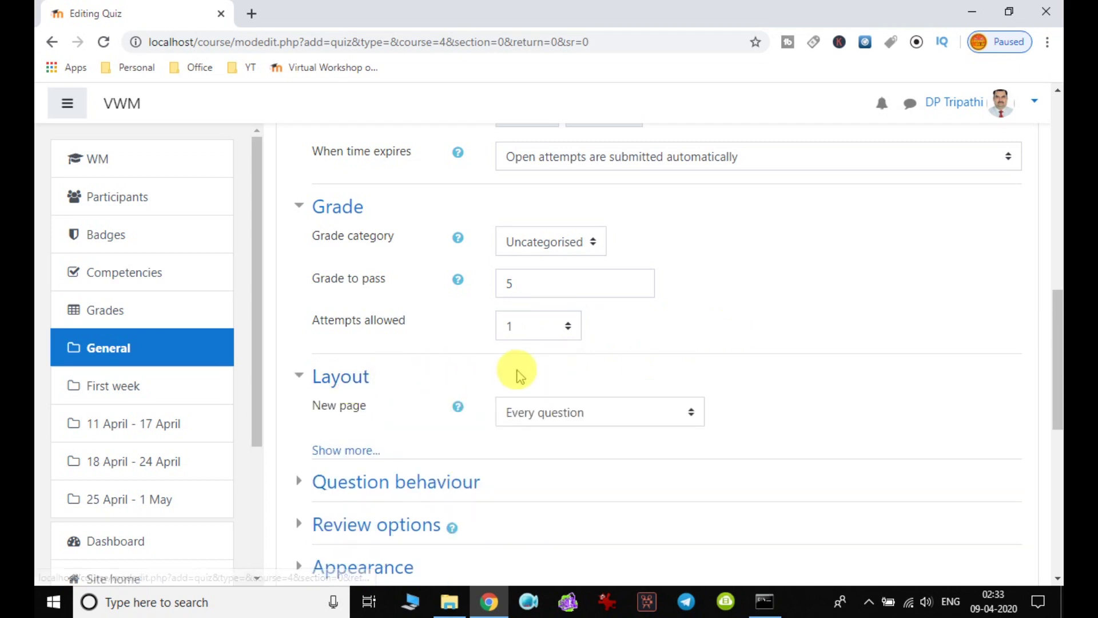
{"action": "scroll", "coordinate": [517, 371], "scroll_direction": "down", "scroll_amount": 2}
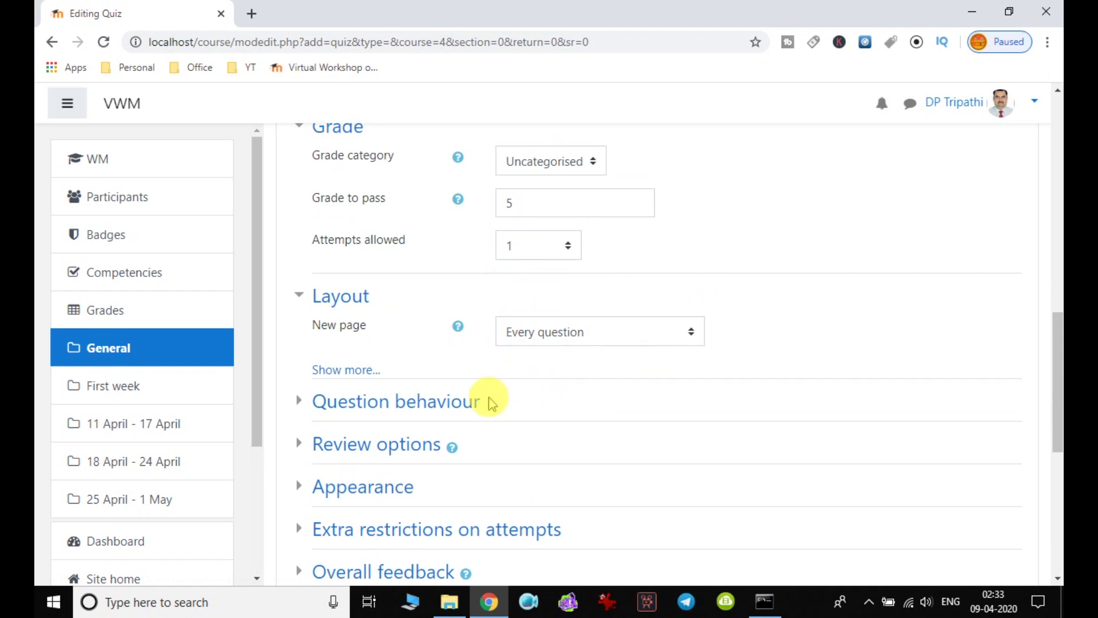
{"action": "left_click", "coordinate": [457, 403]}
{"action": "scroll", "coordinate": [564, 345], "scroll_direction": "down", "scroll_amount": 3}
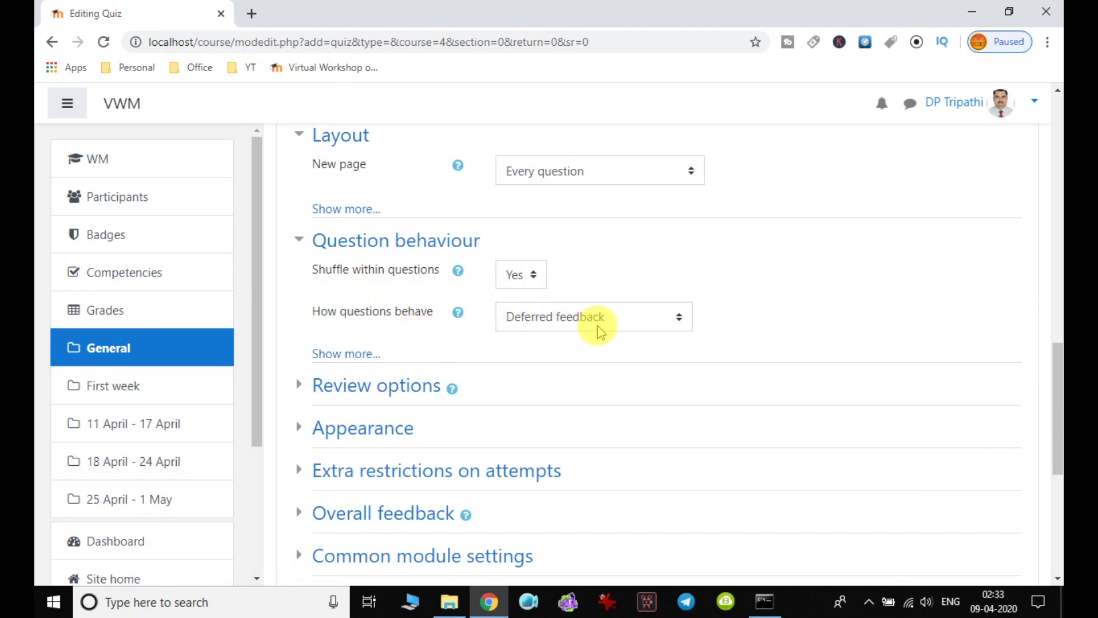
{"action": "scroll", "coordinate": [665, 331], "scroll_direction": "down", "scroll_amount": 3}
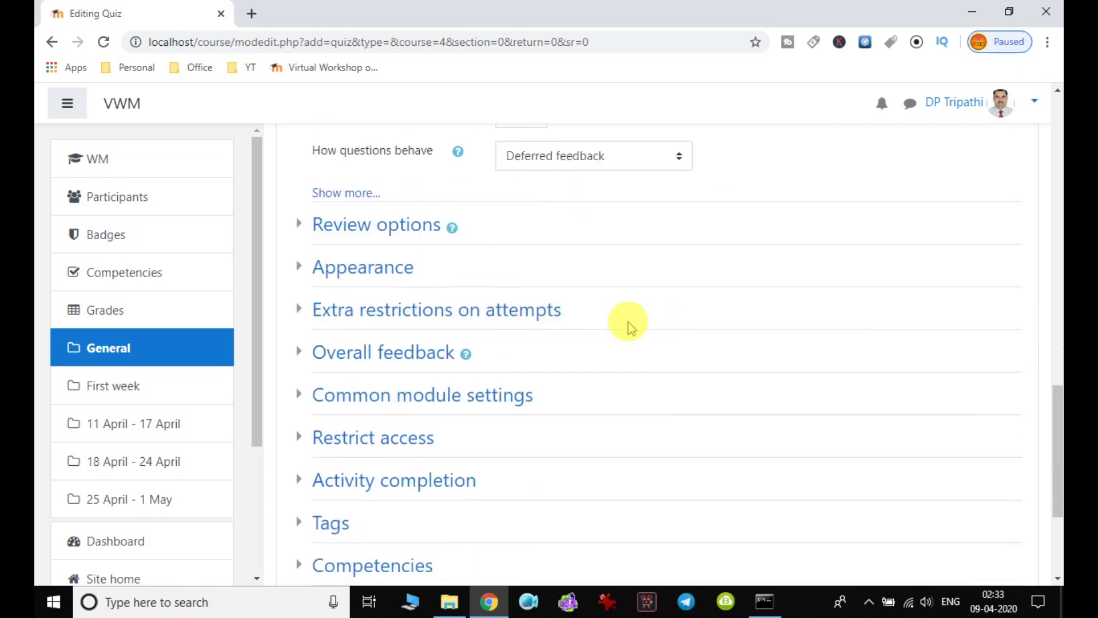
{"action": "left_click", "coordinate": [415, 231]}
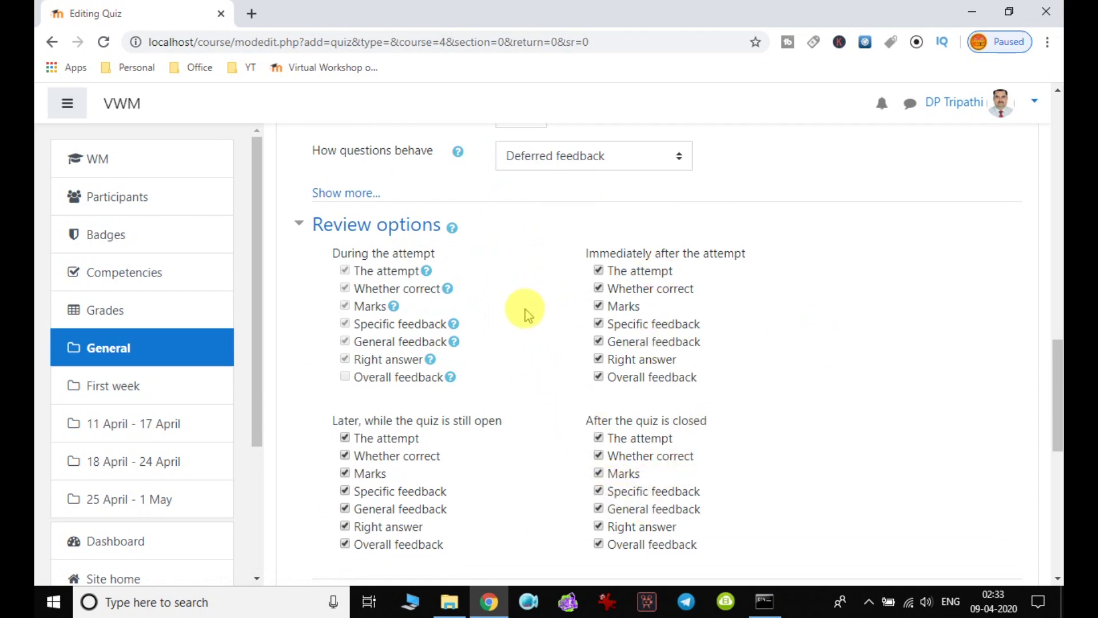
{"action": "scroll", "coordinate": [527, 315], "scroll_direction": "down", "scroll_amount": 7}
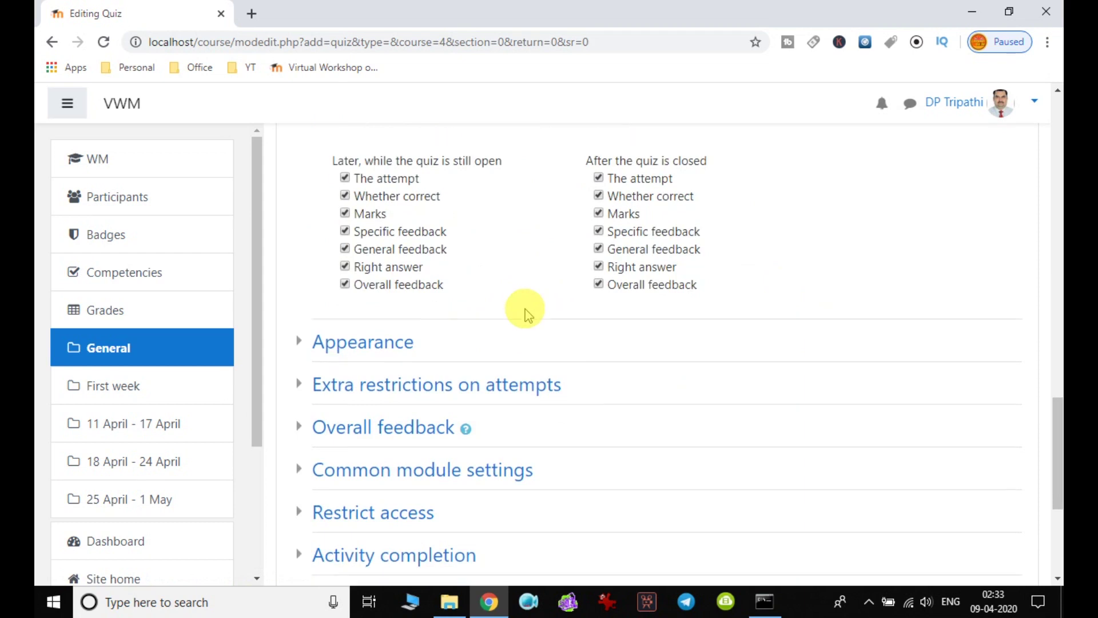
{"action": "left_click", "coordinate": [374, 201]}
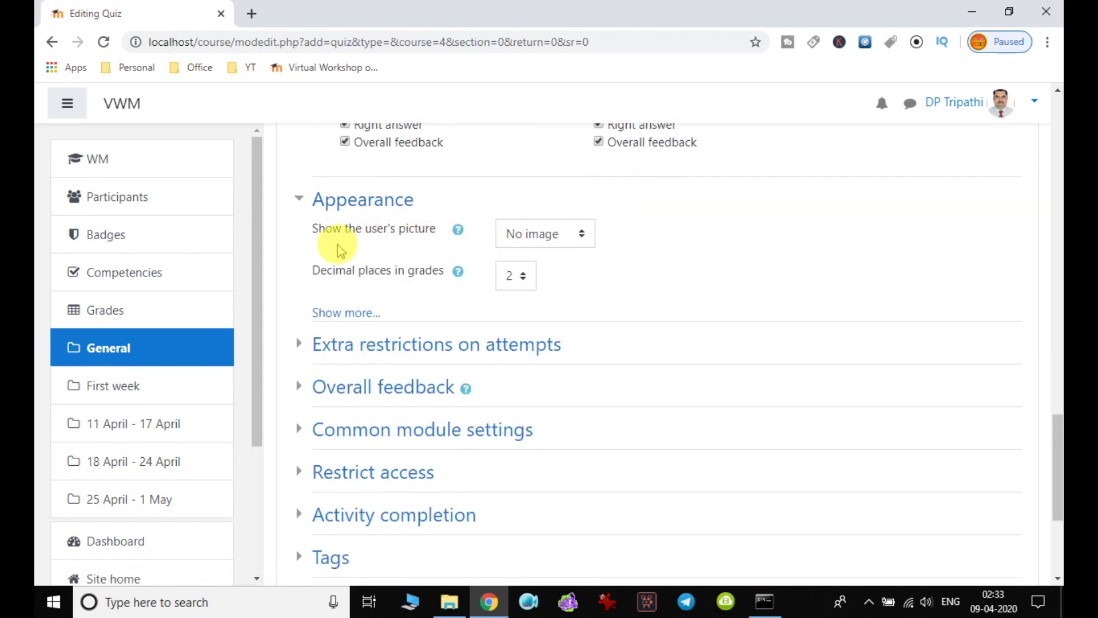
Step: Keep No image for the user's picture and 2 grade decimal places, then expand Extra restrictions
{"action": "left_click", "coordinate": [548, 239]}
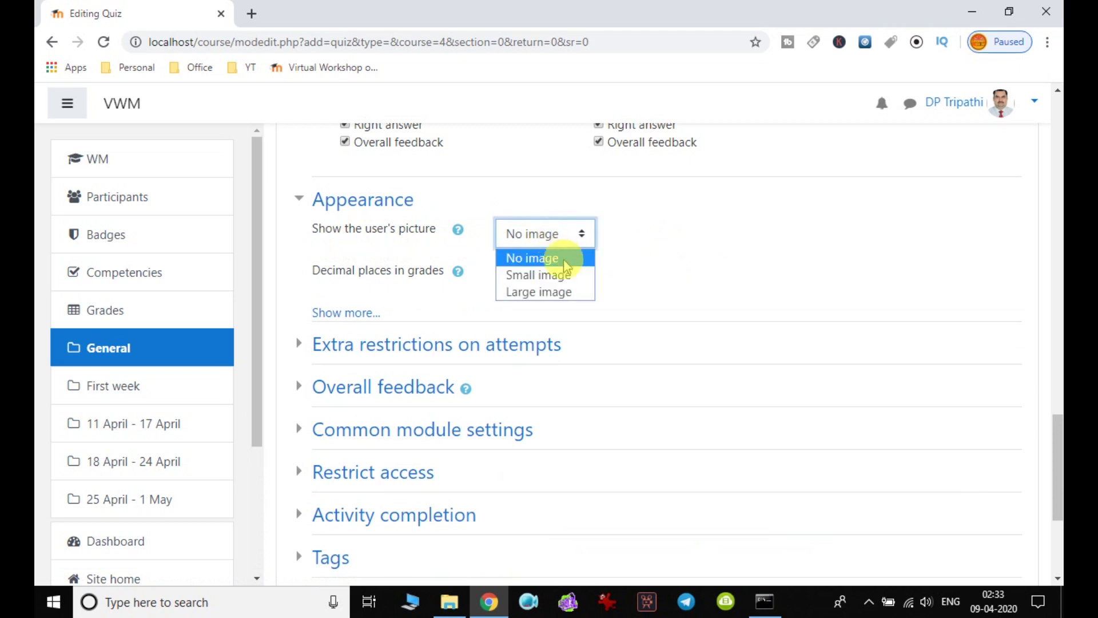
{"action": "left_click", "coordinate": [645, 272]}
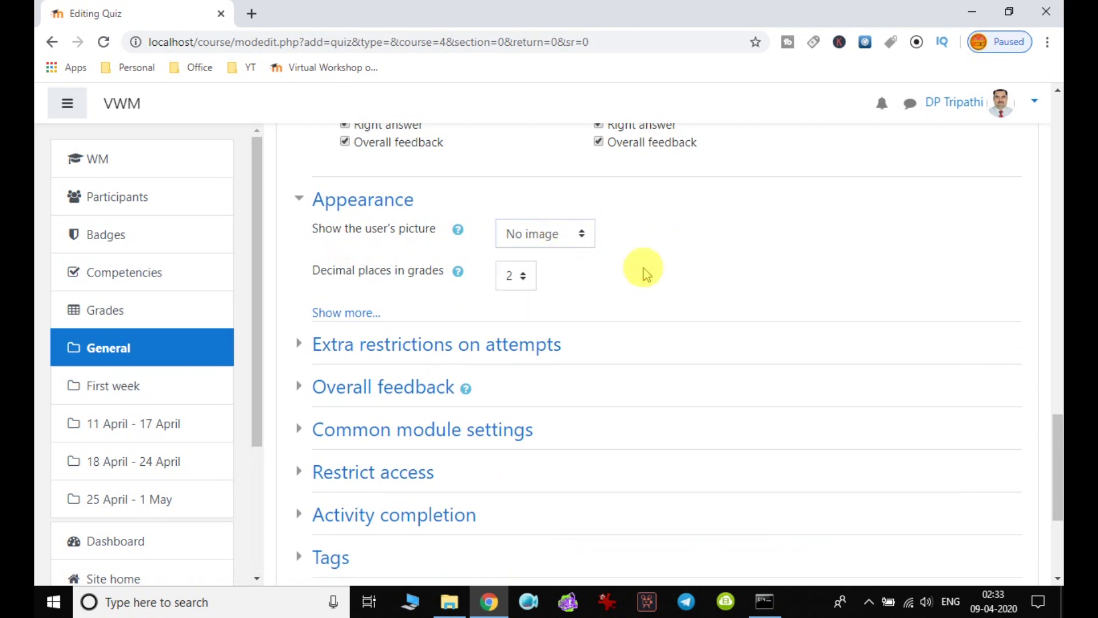
{"action": "left_click", "coordinate": [573, 236]}
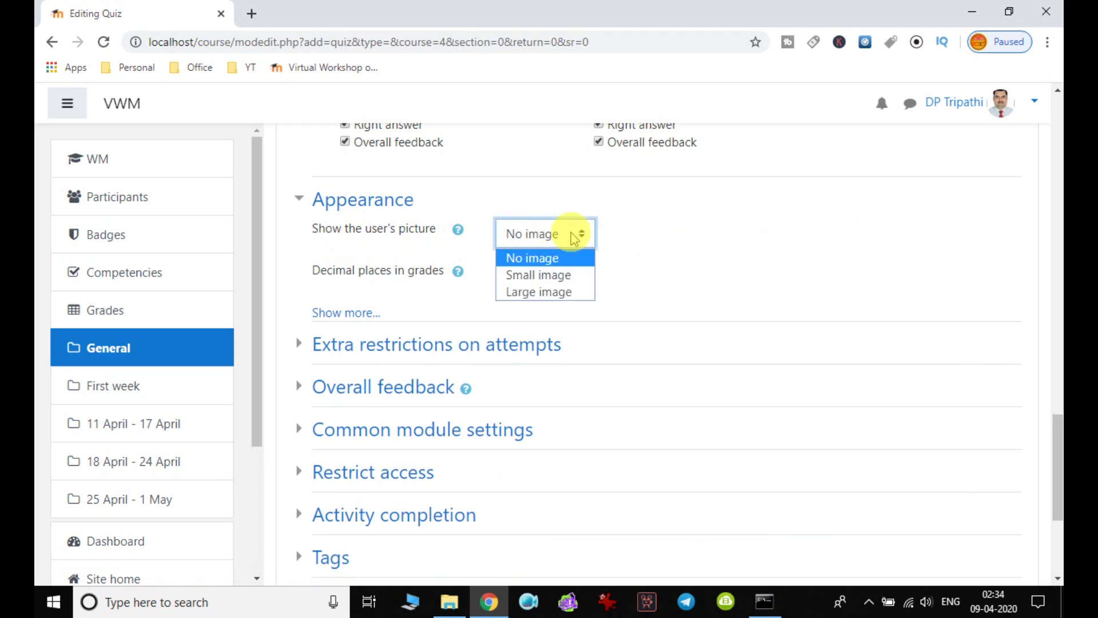
{"action": "left_click", "coordinate": [660, 283]}
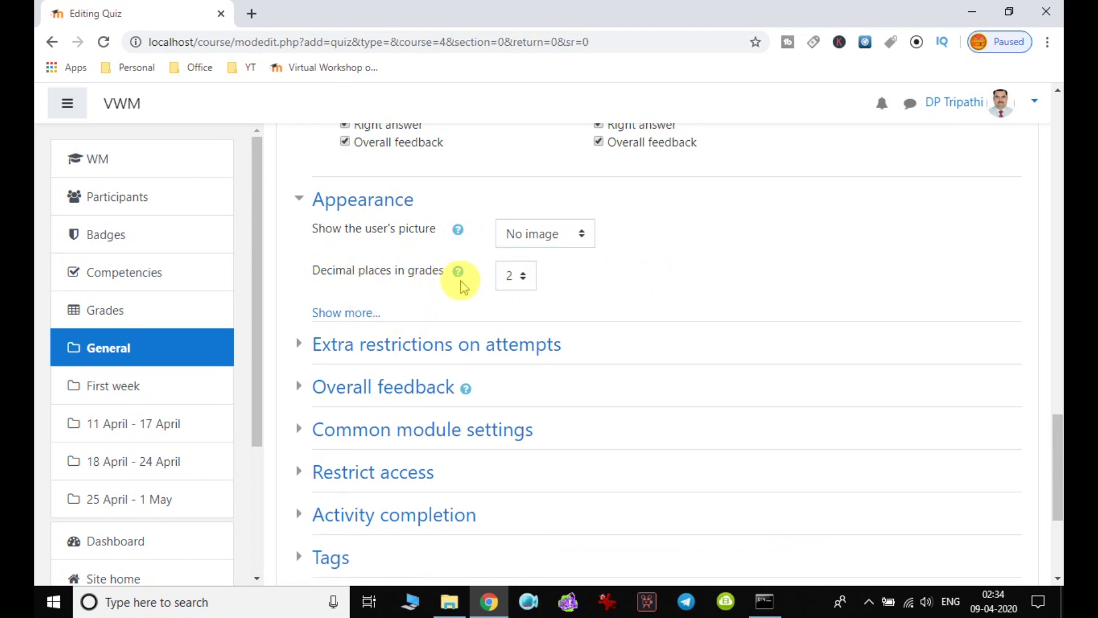
{"action": "left_click", "coordinate": [523, 288]}
{"action": "left_click", "coordinate": [625, 280]}
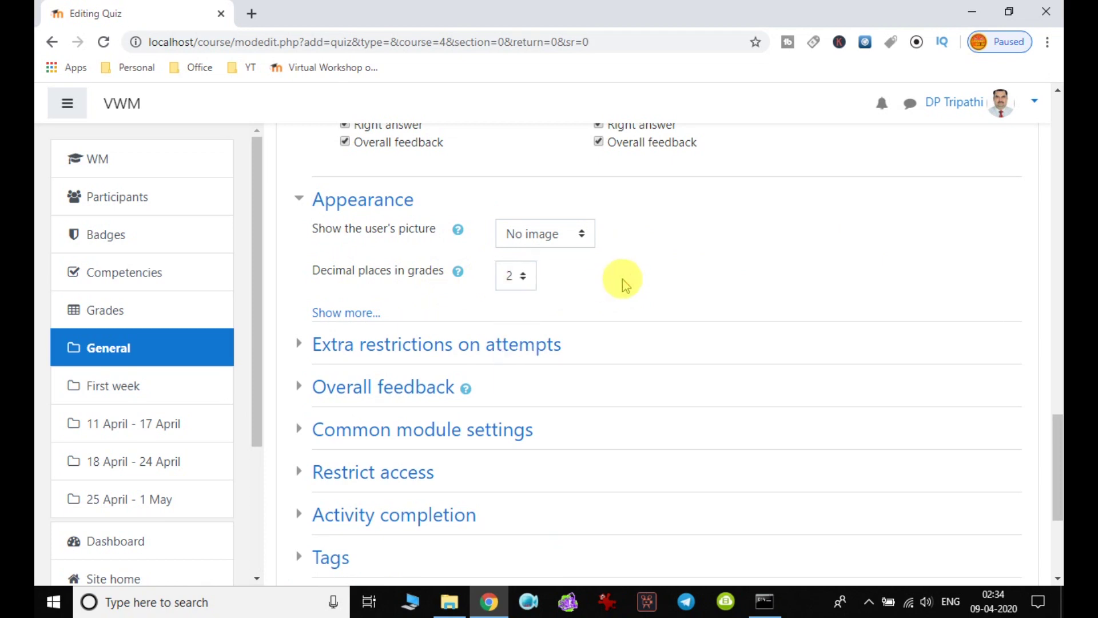
{"action": "left_click", "coordinate": [518, 348]}
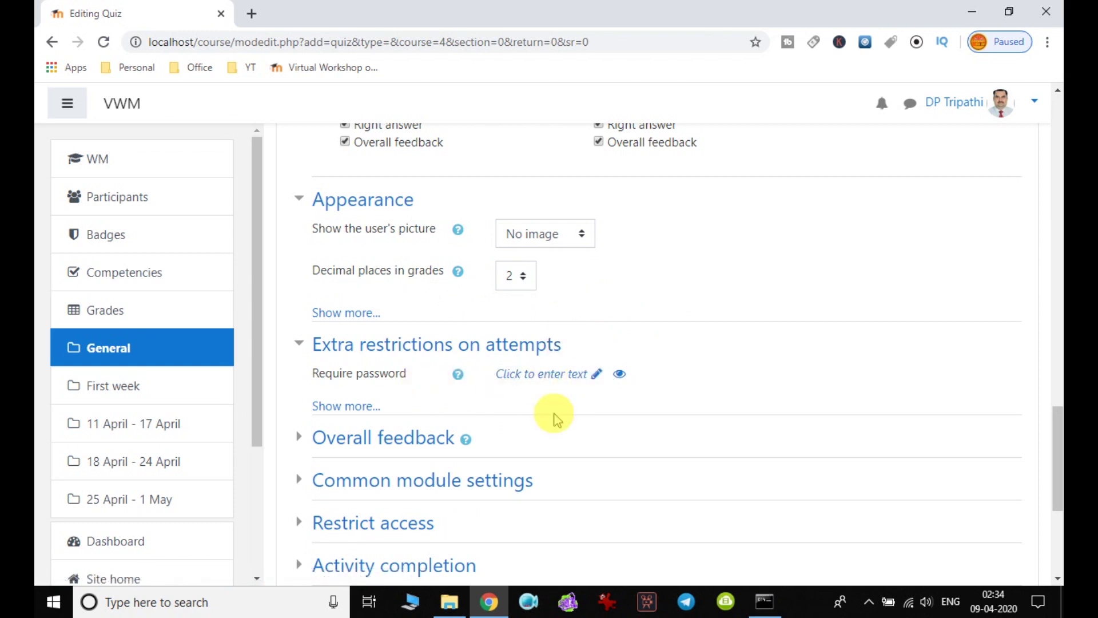
Step: Expand Overall feedback, leave its boundaries and feedback boxes blank, and scroll to the Save buttons
{"action": "scroll", "coordinate": [711, 301], "scroll_direction": "down", "scroll_amount": 3}
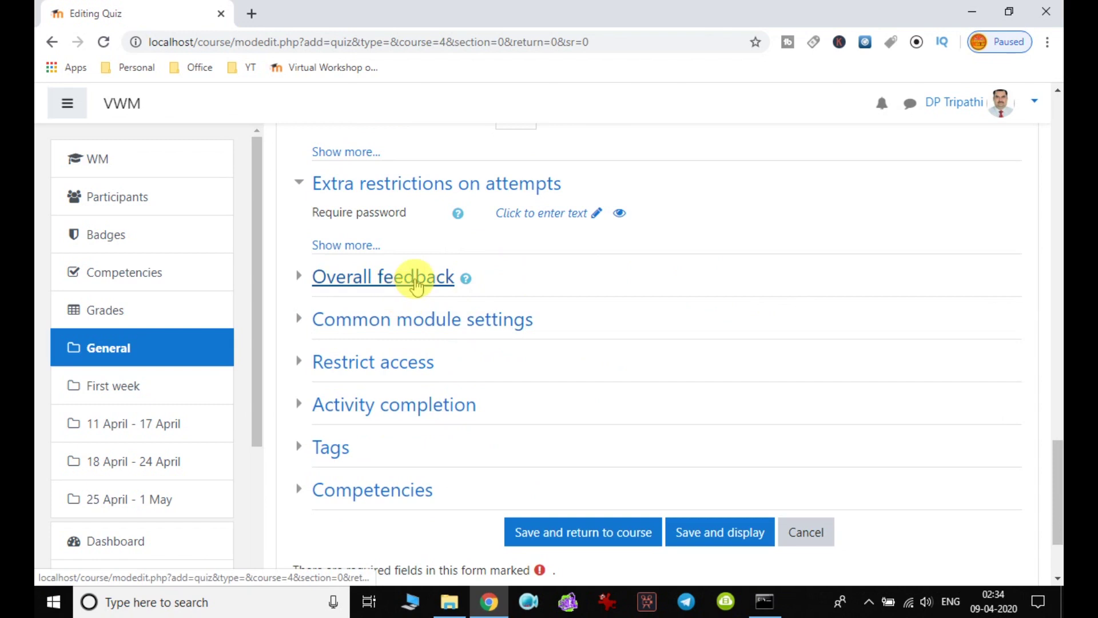
{"action": "left_click", "coordinate": [417, 280]}
{"action": "scroll", "coordinate": [736, 298], "scroll_direction": "down", "scroll_amount": 2}
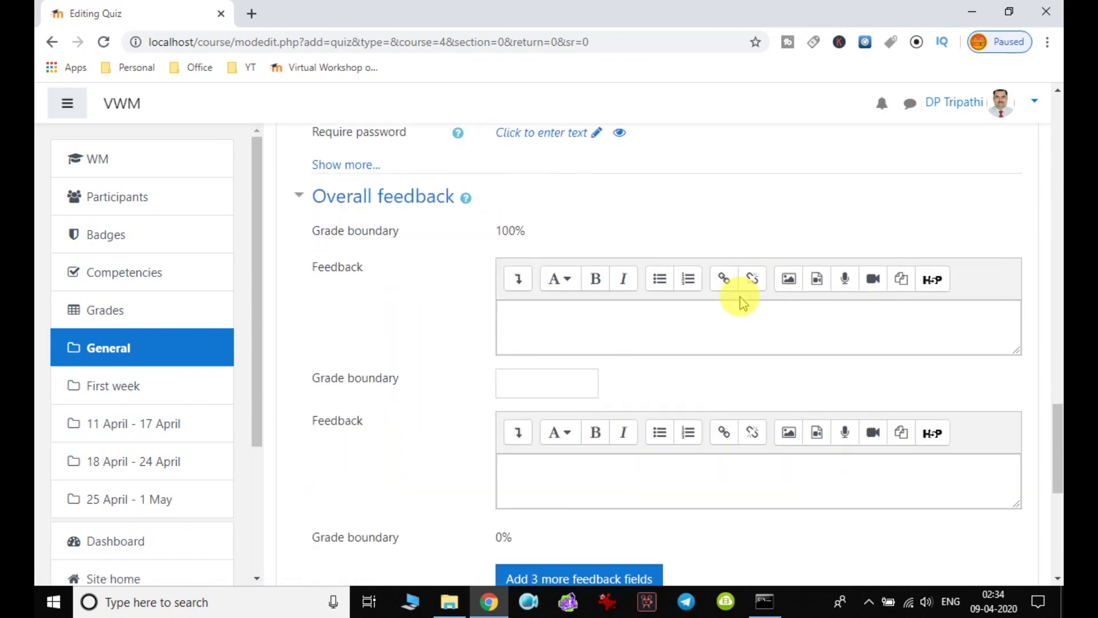
{"action": "left_click", "coordinate": [609, 319]}
{"action": "scroll", "coordinate": [601, 379], "scroll_direction": "down", "scroll_amount": 3}
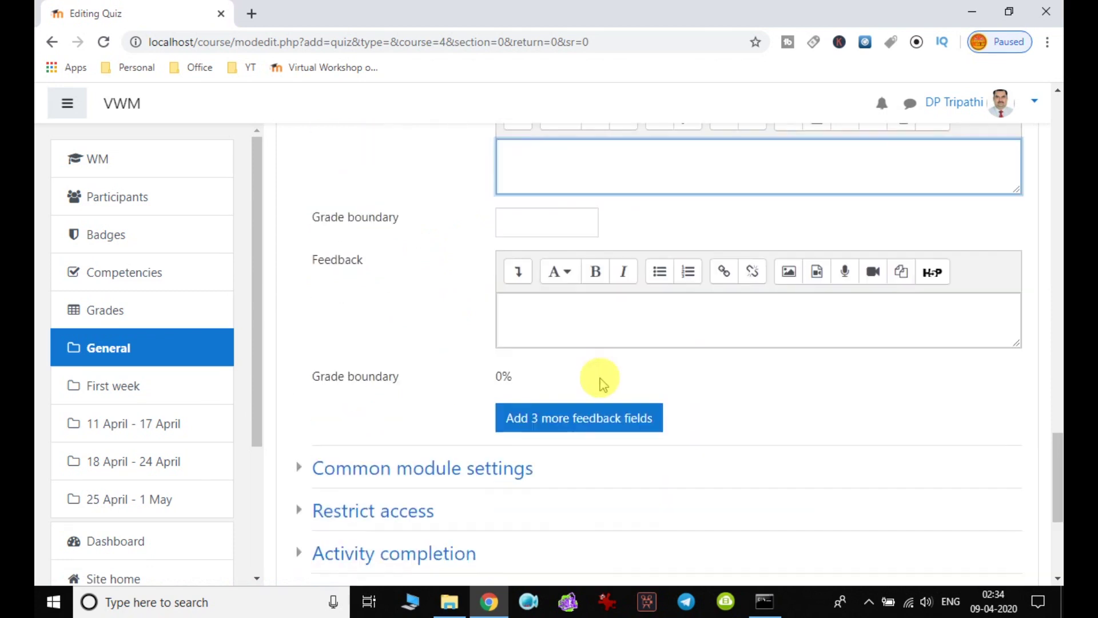
{"action": "scroll", "coordinate": [601, 380], "scroll_direction": "down", "scroll_amount": 3}
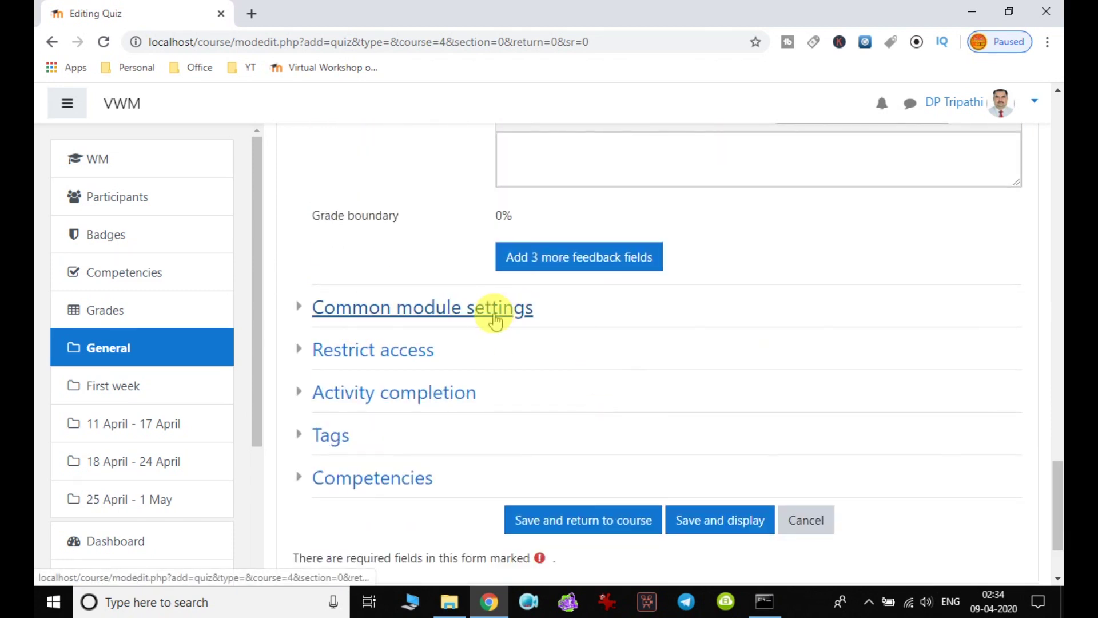
{"action": "scroll", "coordinate": [495, 320], "scroll_direction": "up", "scroll_amount": 2}
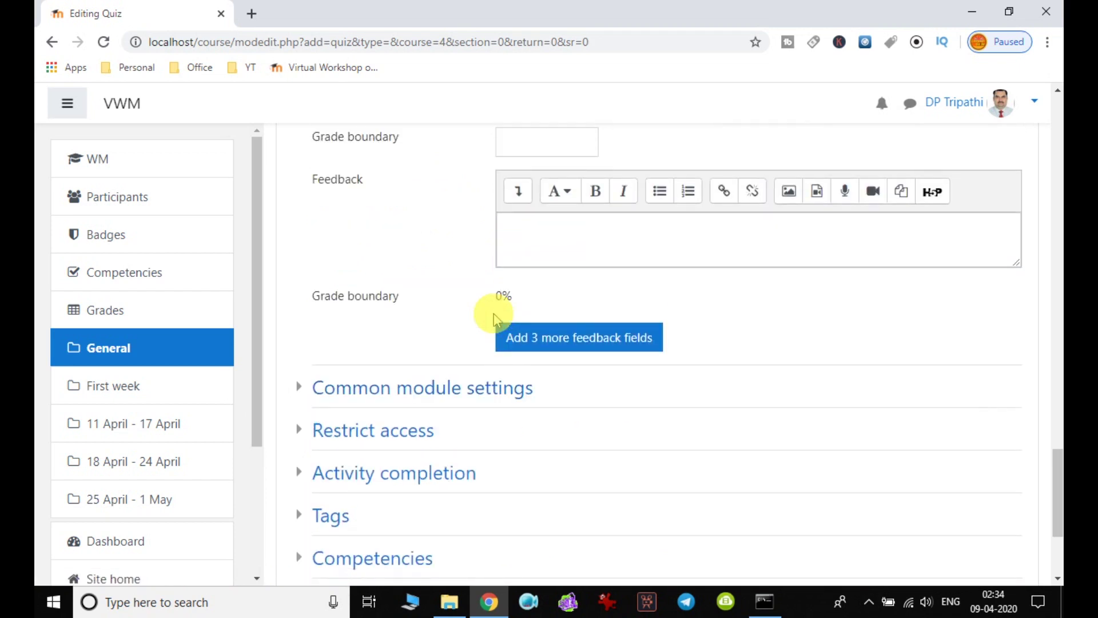
{"action": "scroll", "coordinate": [494, 319], "scroll_direction": "down", "scroll_amount": 2}
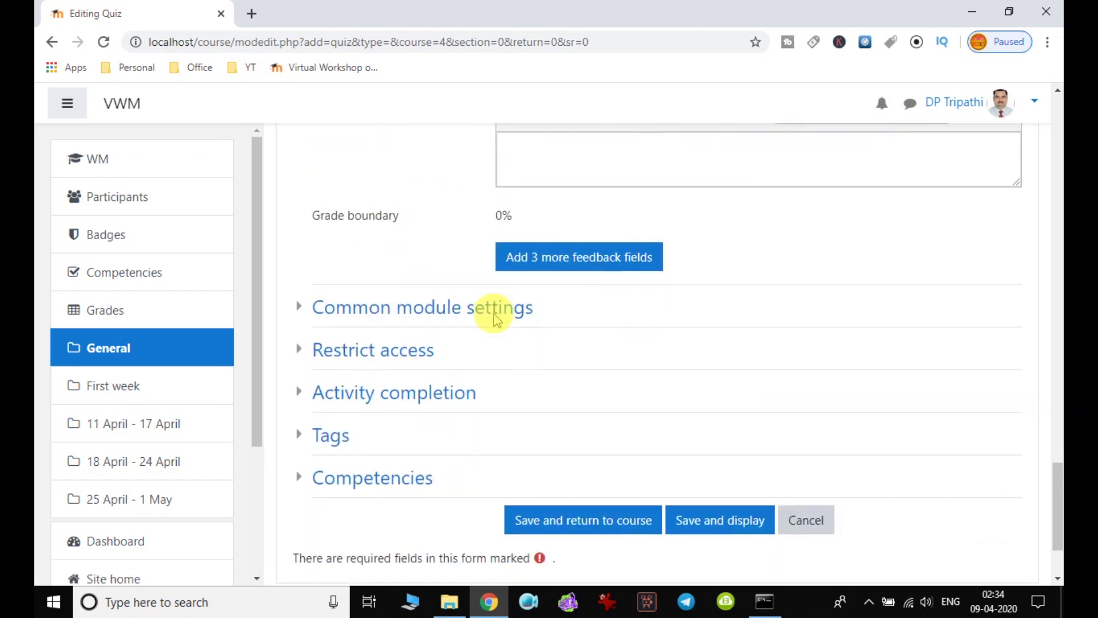
{"action": "scroll", "coordinate": [494, 321], "scroll_direction": "up", "scroll_amount": 15}
{"action": "scroll", "coordinate": [494, 320], "scroll_direction": "up", "scroll_amount": 20}
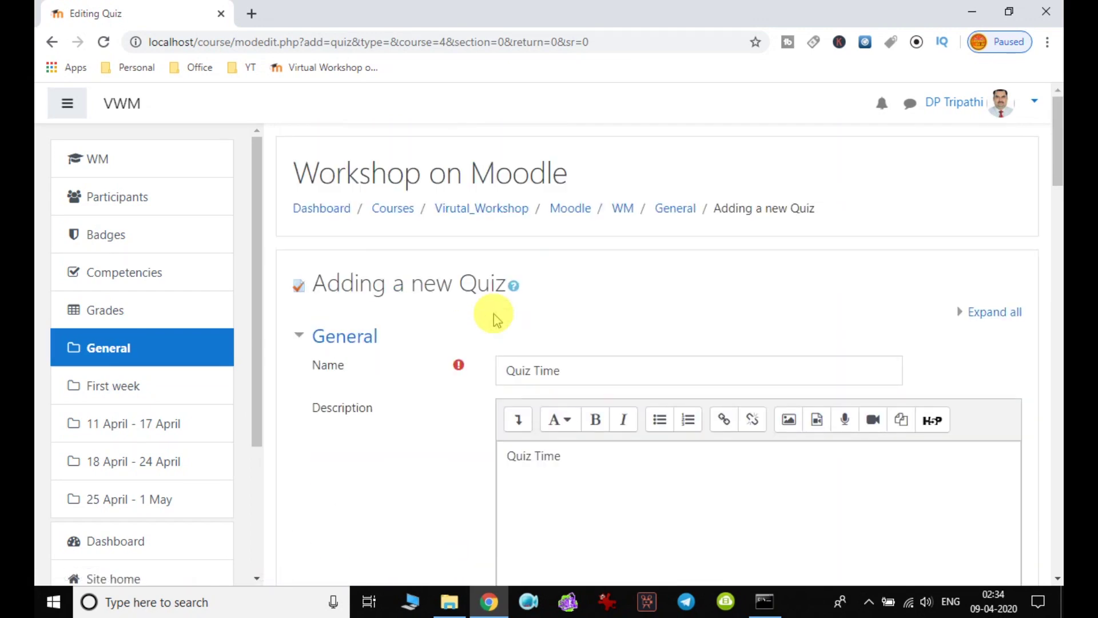
{"action": "scroll", "coordinate": [493, 319], "scroll_direction": "down", "scroll_amount": 20}
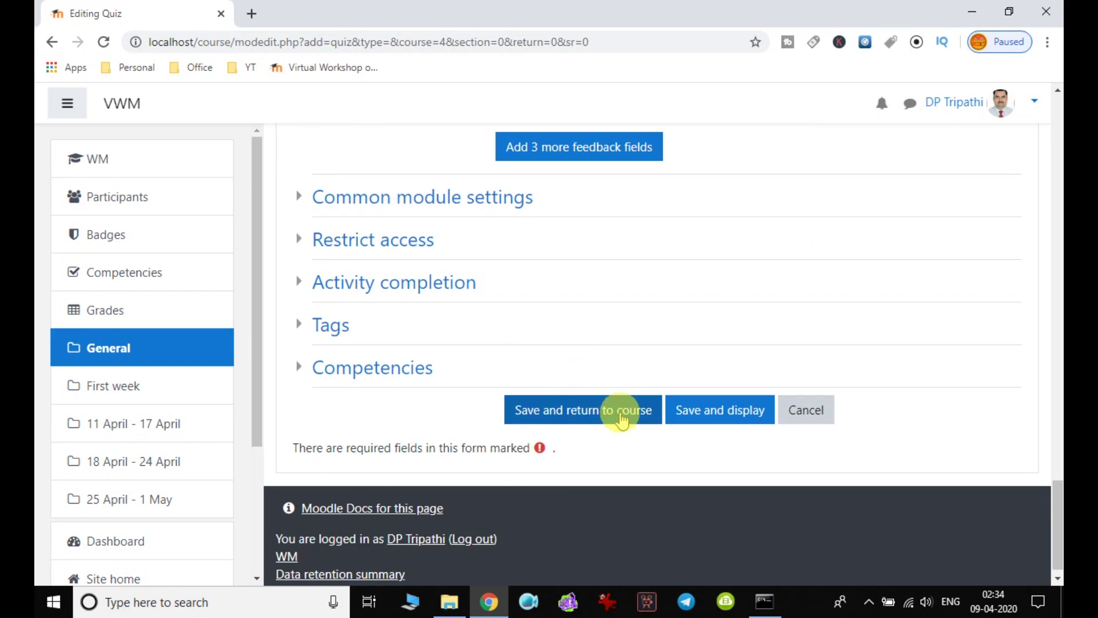
Step: Save the Quiz Time settings and open the still-empty Quiz Time quiz from the course page
{"action": "left_click", "coordinate": [621, 416]}
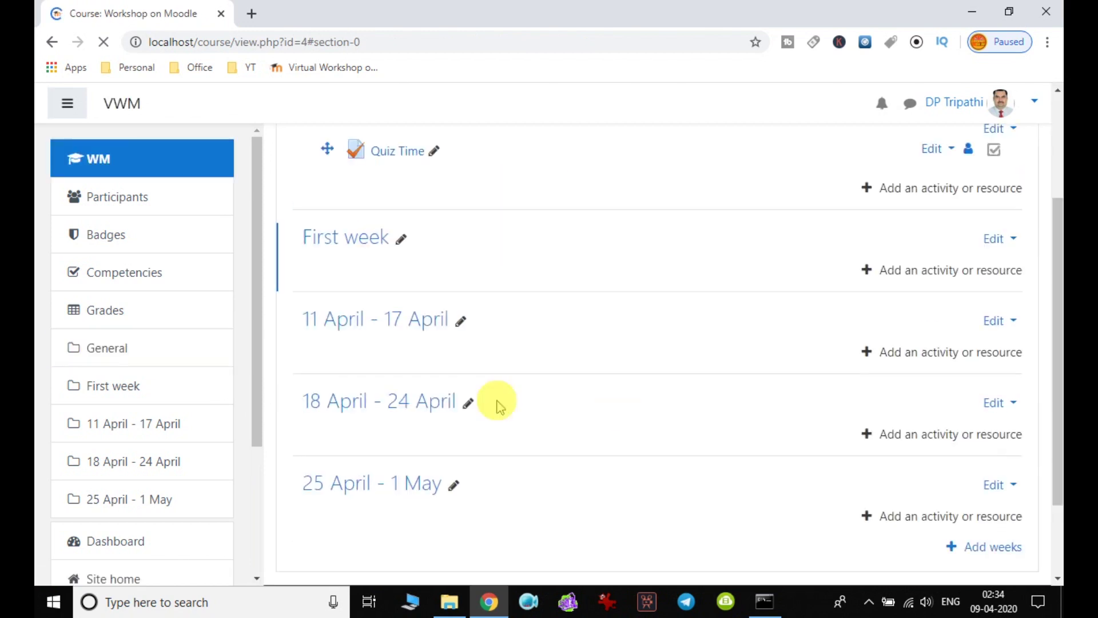
{"action": "scroll", "coordinate": [435, 300], "scroll_direction": "up", "scroll_amount": 2}
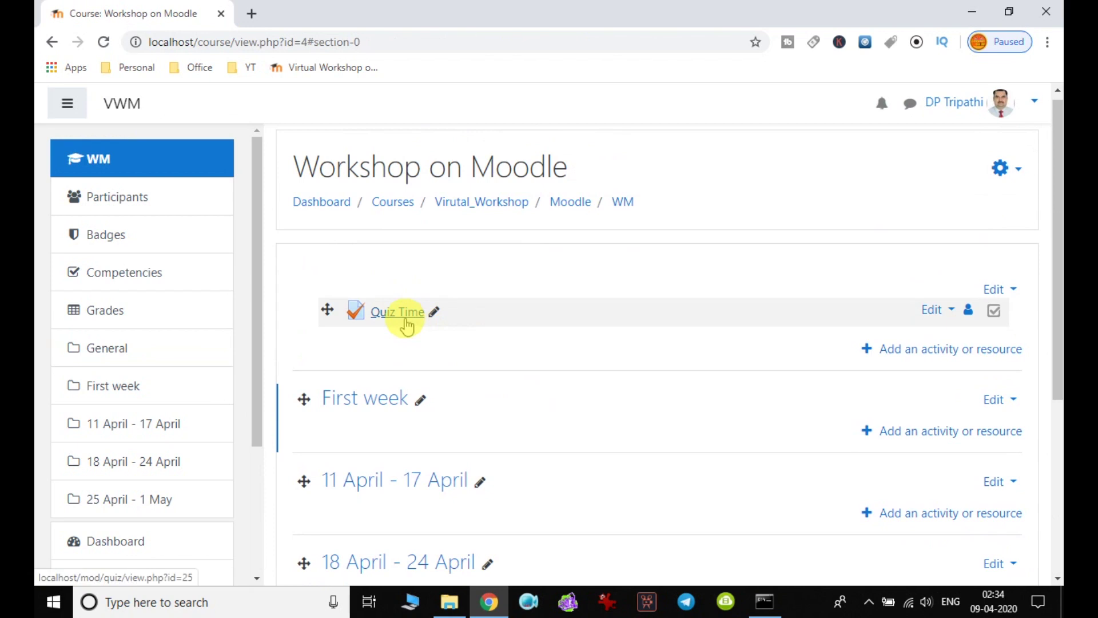
{"action": "left_click", "coordinate": [407, 324]}
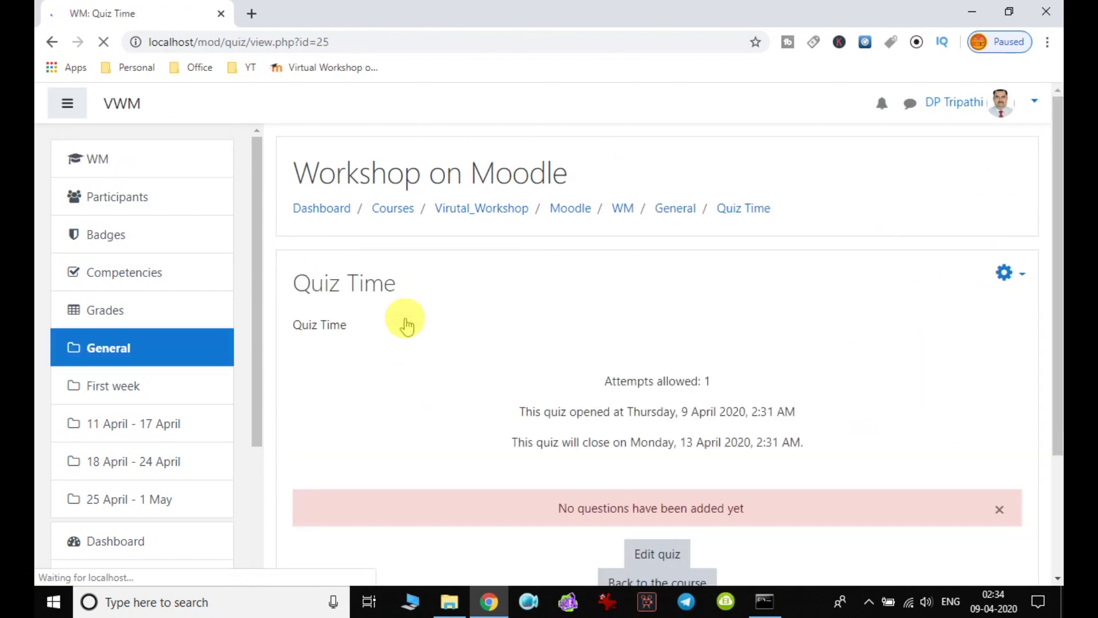
{"action": "scroll", "coordinate": [814, 366], "scroll_direction": "down", "scroll_amount": 2}
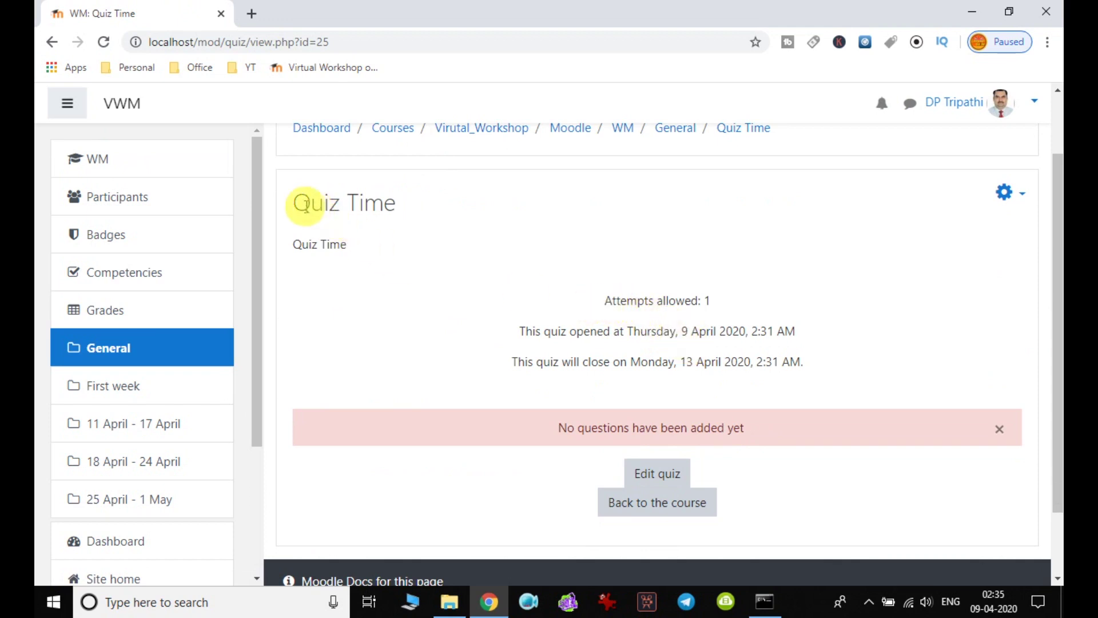
{"action": "left_click_drag", "start_coordinate": [305, 205], "coordinate": [392, 215]}
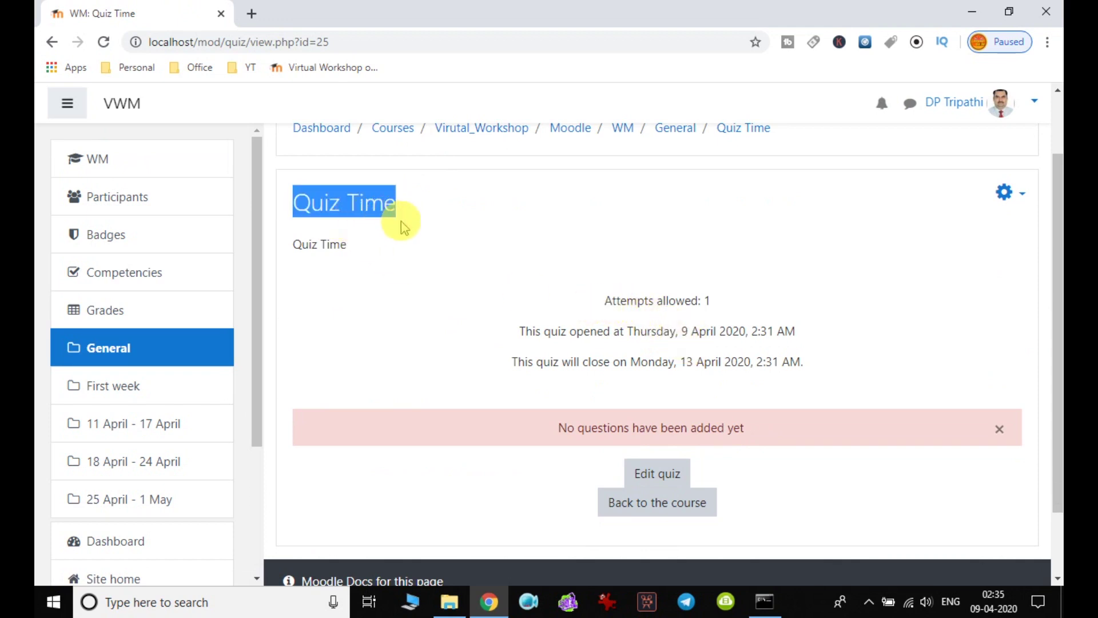
{"action": "left_click", "coordinate": [584, 319]}
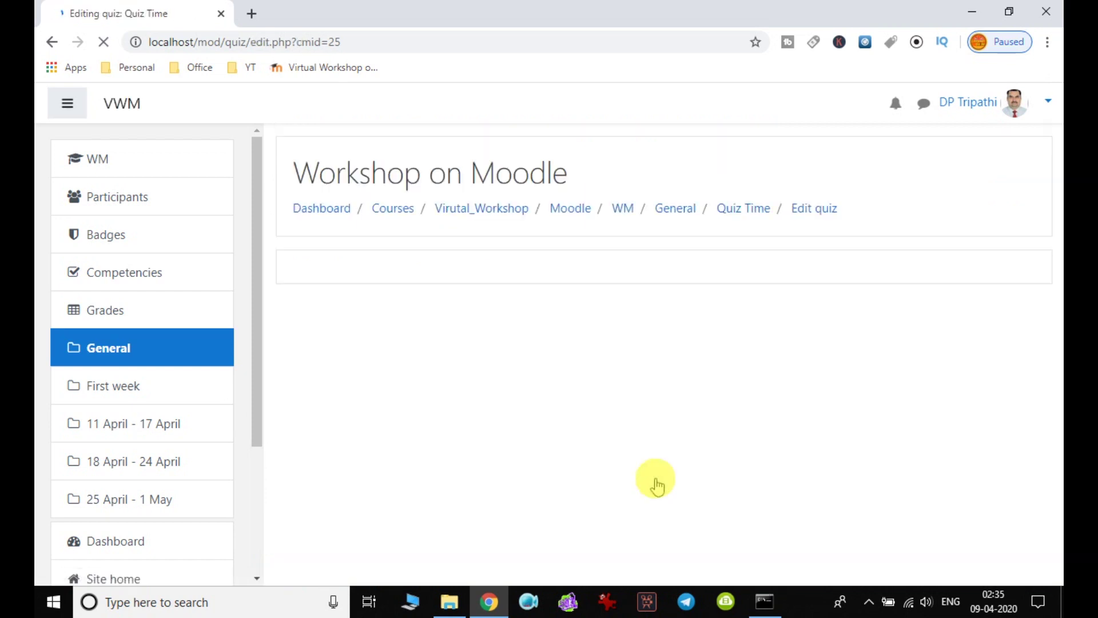
Step: Choose to add a new question to Quiz Time from the Add menu
{"action": "scroll", "coordinate": [722, 367], "scroll_direction": "down", "scroll_amount": 2}
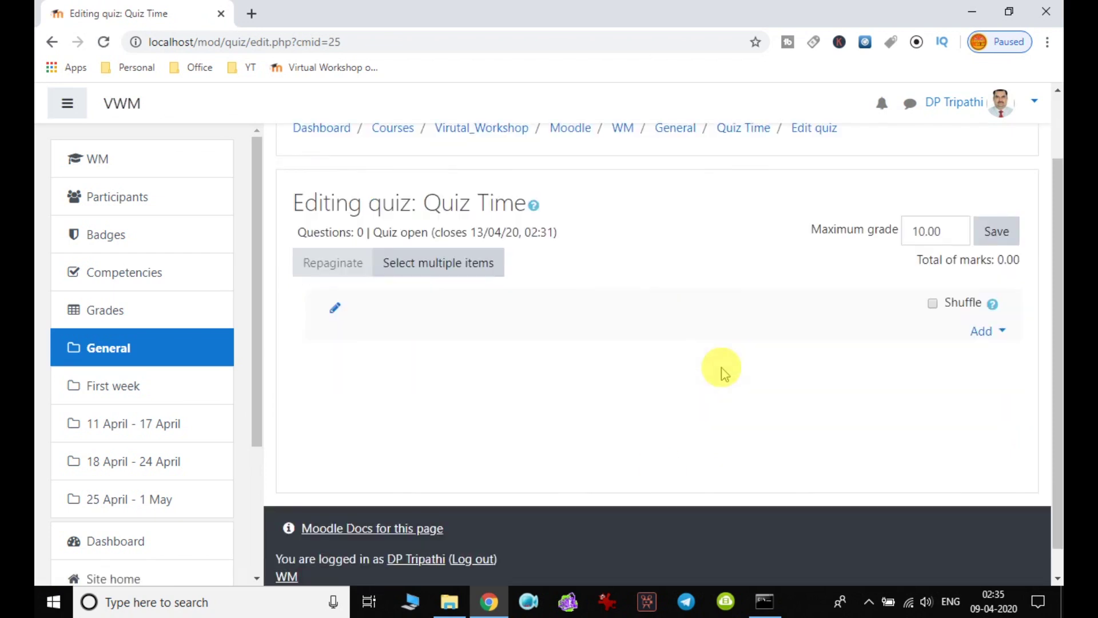
{"action": "left_click", "coordinate": [1004, 334]}
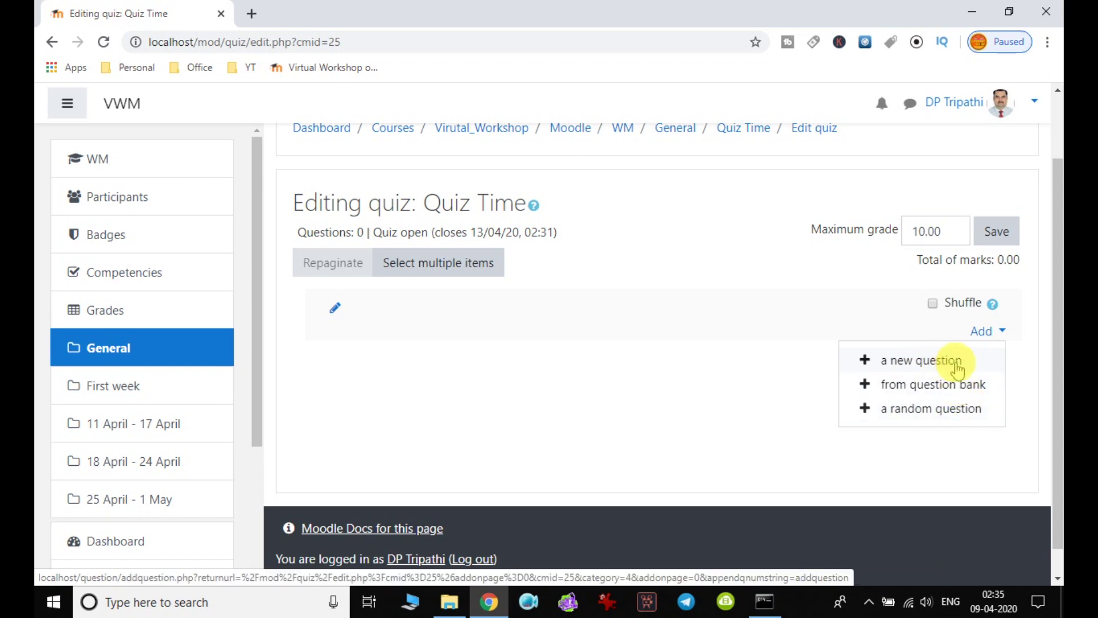
{"action": "left_click", "coordinate": [957, 363]}
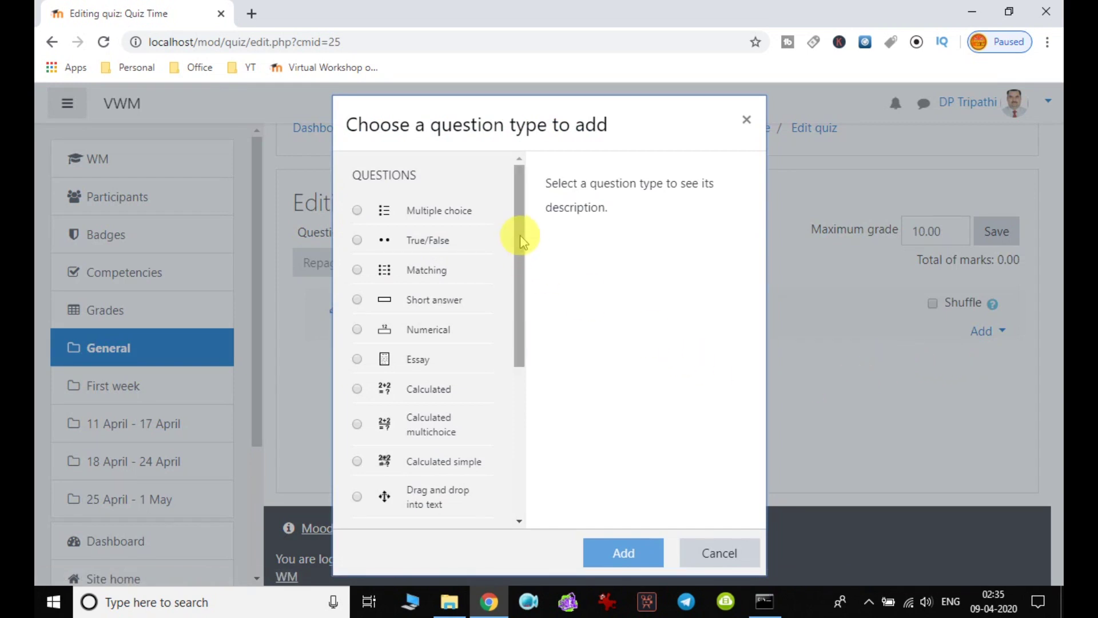
Step: Pick Multiple choice as the question type to open a blank question form
{"action": "left_click_drag", "start_coordinate": [522, 232], "coordinate": [546, 275]}
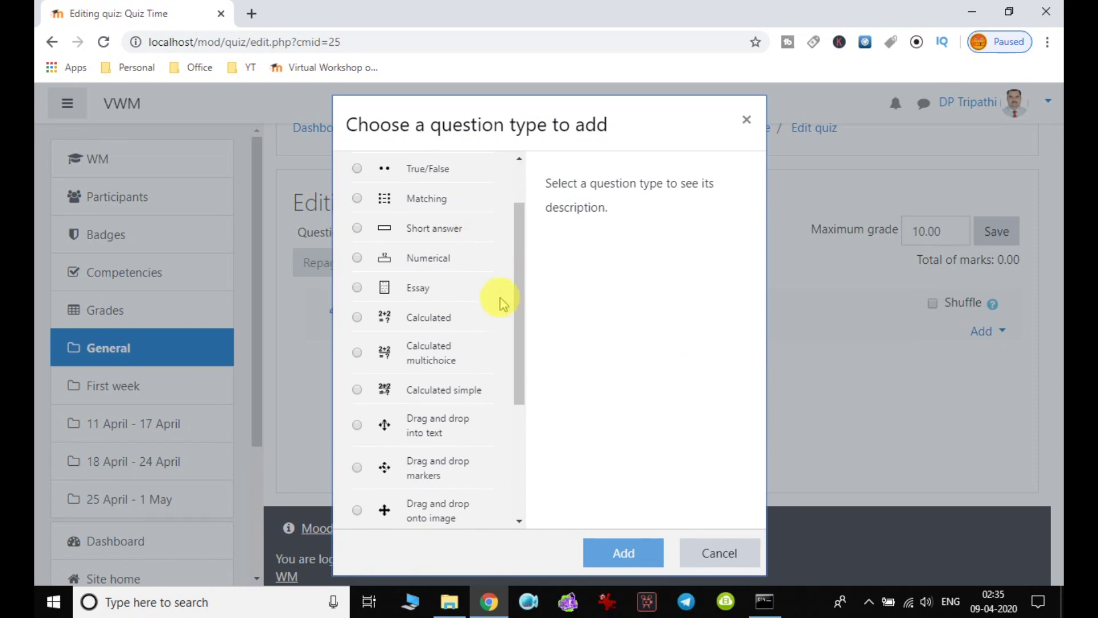
{"action": "scroll", "coordinate": [509, 303], "scroll_direction": "up", "scroll_amount": 2}
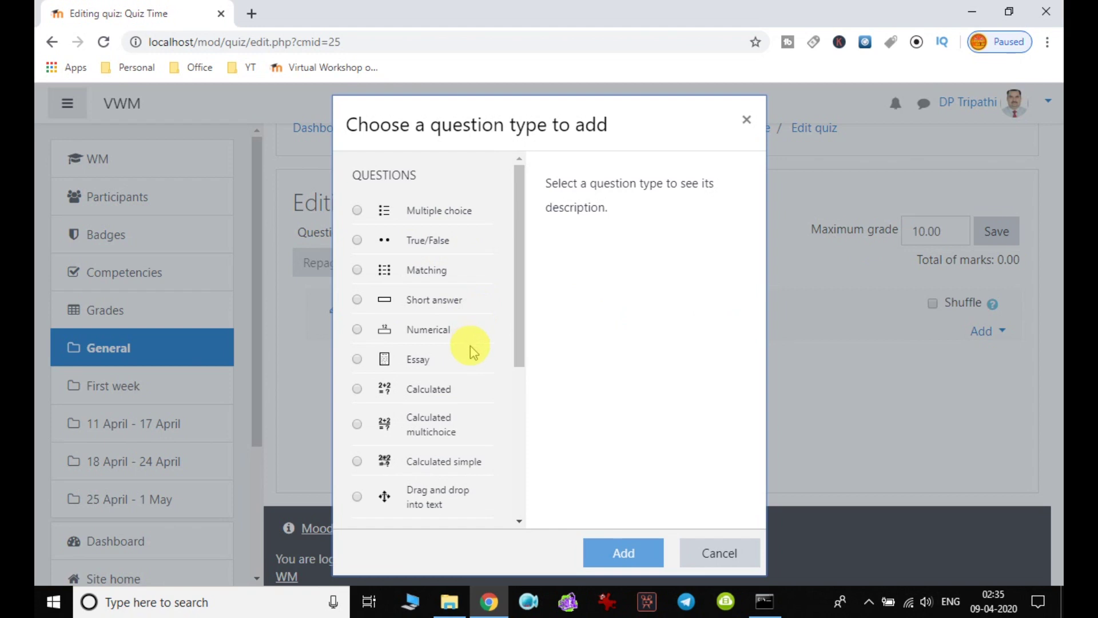
{"action": "scroll", "coordinate": [470, 351], "scroll_direction": "down", "scroll_amount": 5}
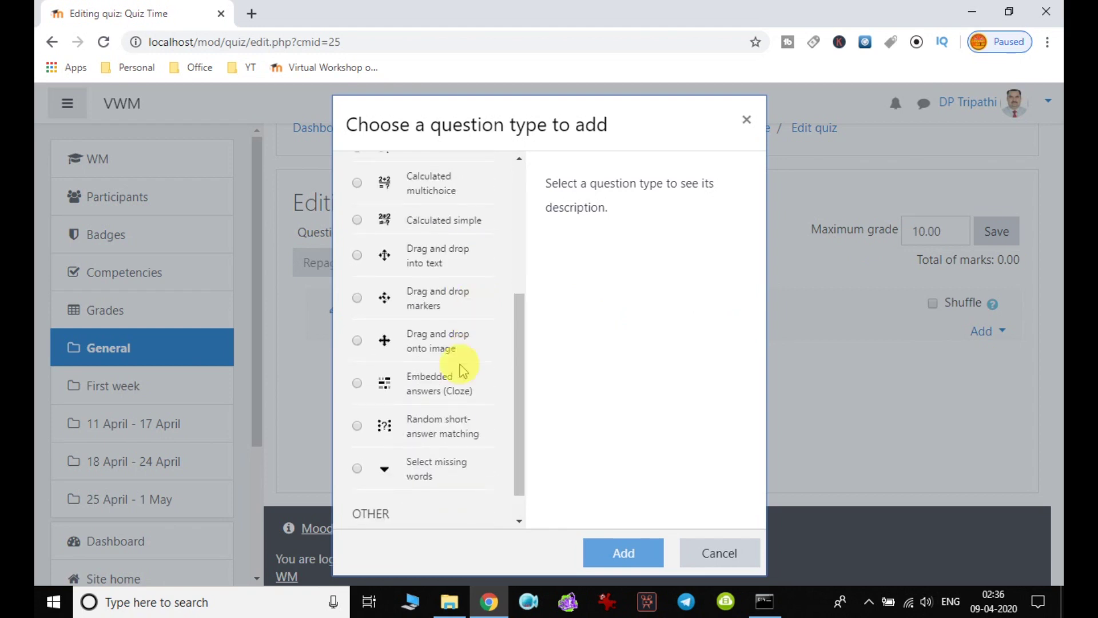
{"action": "scroll", "coordinate": [452, 389], "scroll_direction": "up", "scroll_amount": 5}
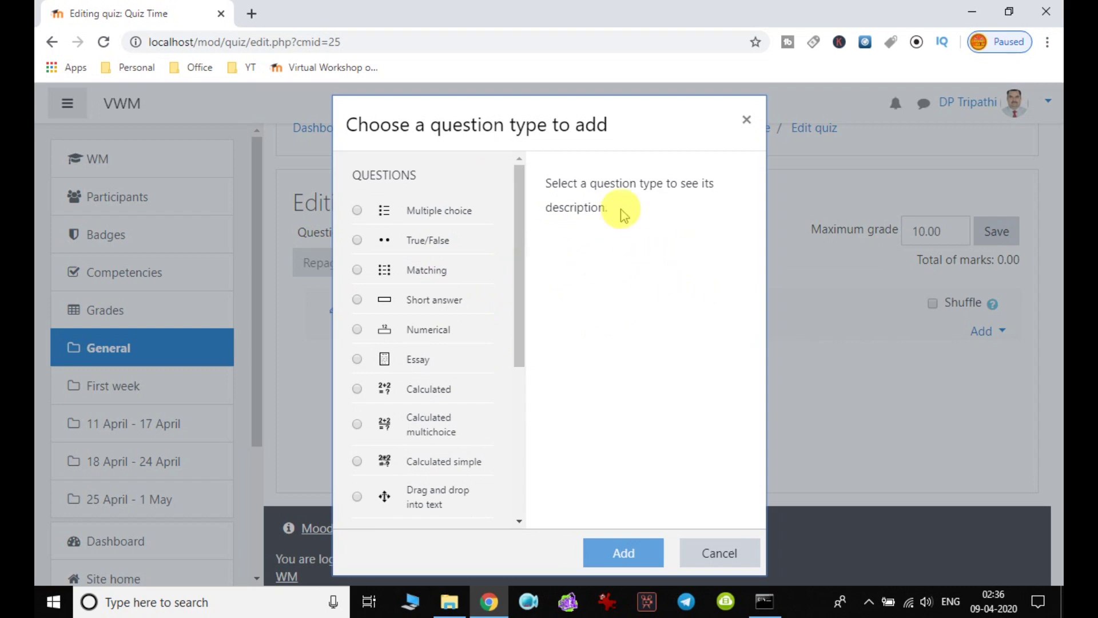
{"action": "left_click", "coordinate": [422, 213]}
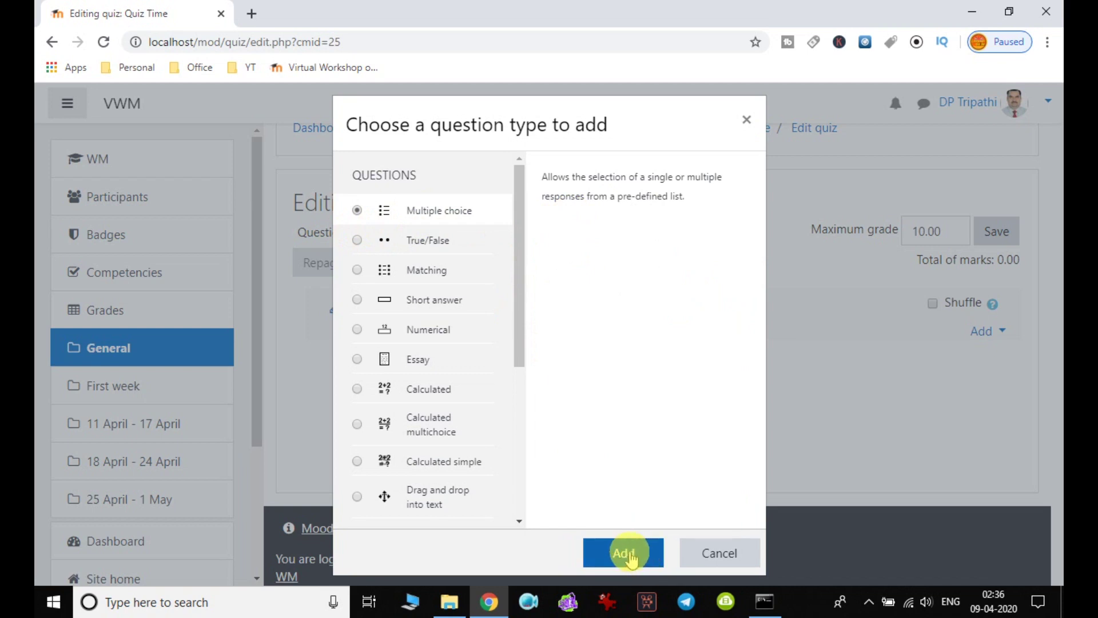
{"action": "left_click", "coordinate": [629, 557]}
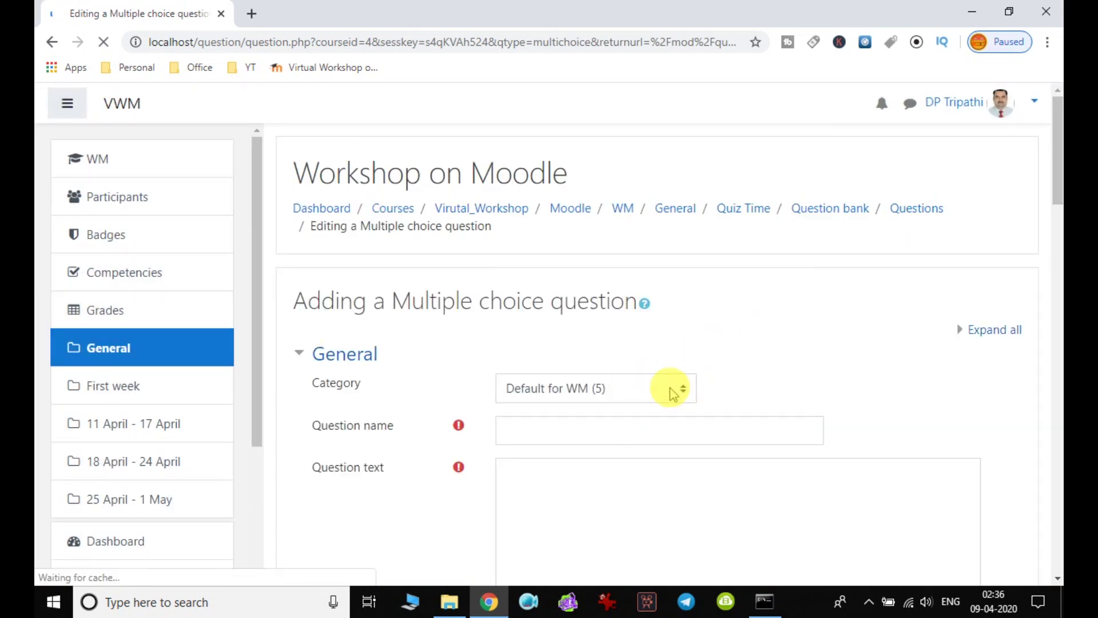
Step: File the question under Default for Quiz Time and enter a draft question name and text
{"action": "scroll", "coordinate": [652, 387], "scroll_direction": "down", "scroll_amount": 3}
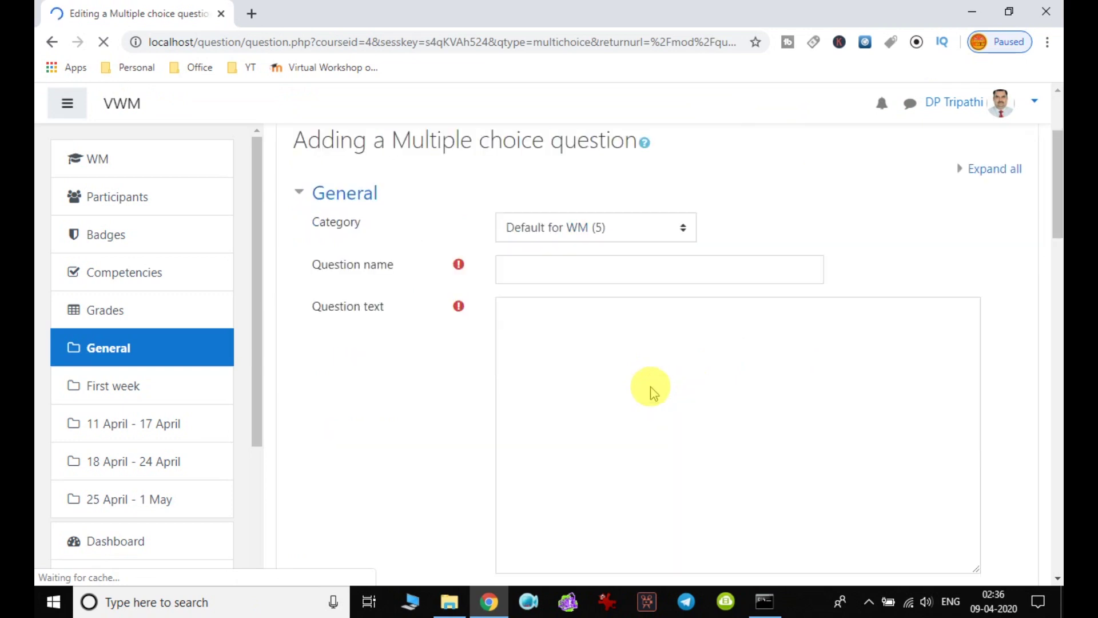
{"action": "left_click", "coordinate": [613, 233]}
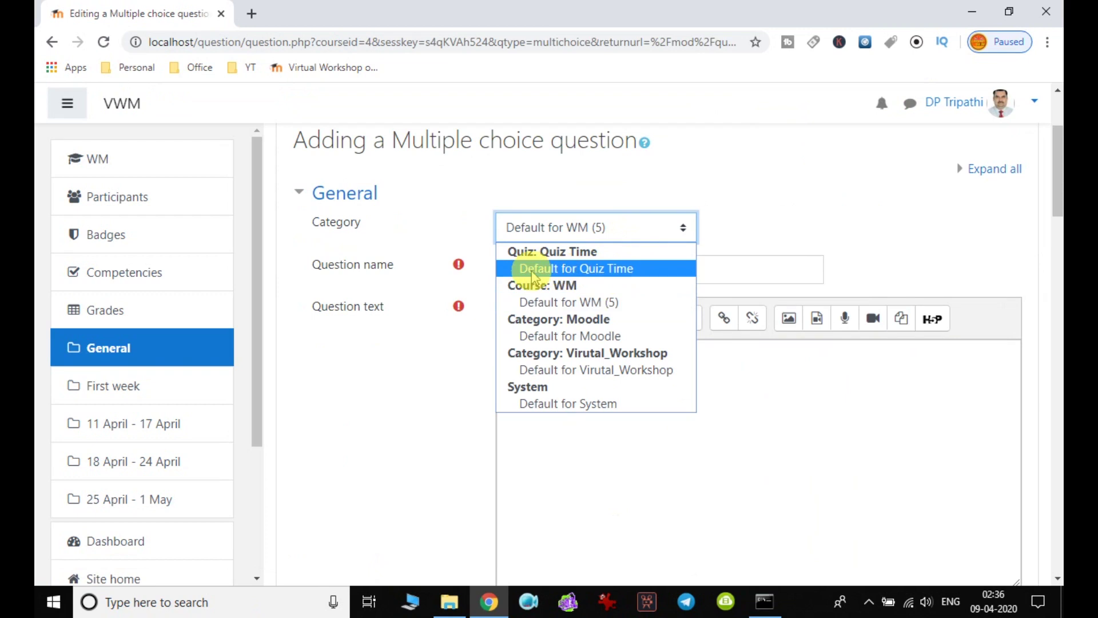
{"action": "left_click", "coordinate": [621, 269]}
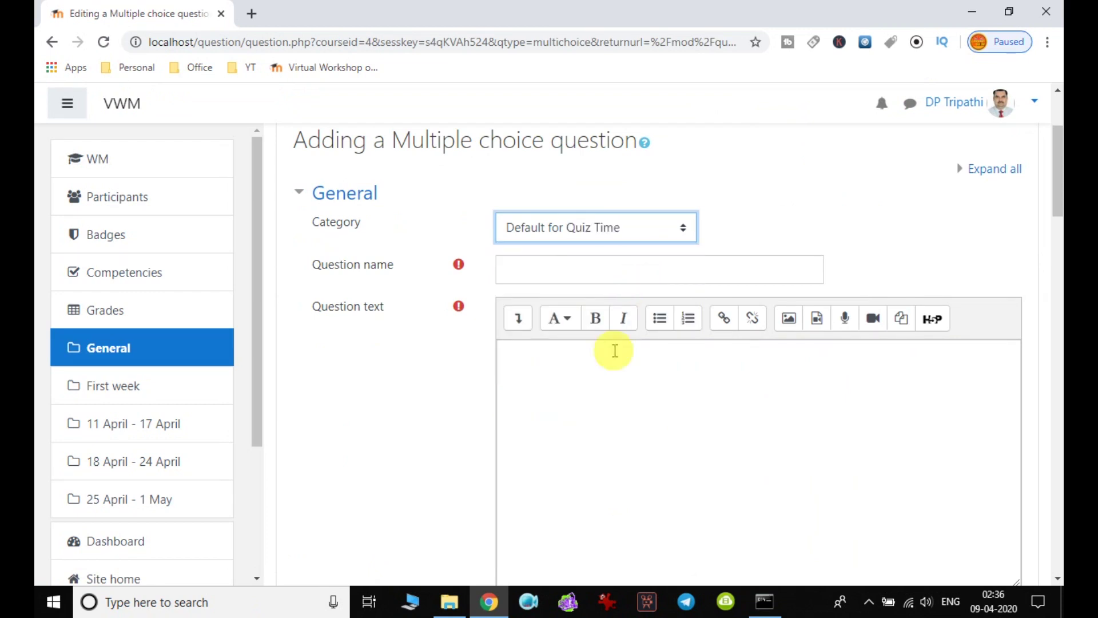
{"action": "left_click", "coordinate": [588, 266]}
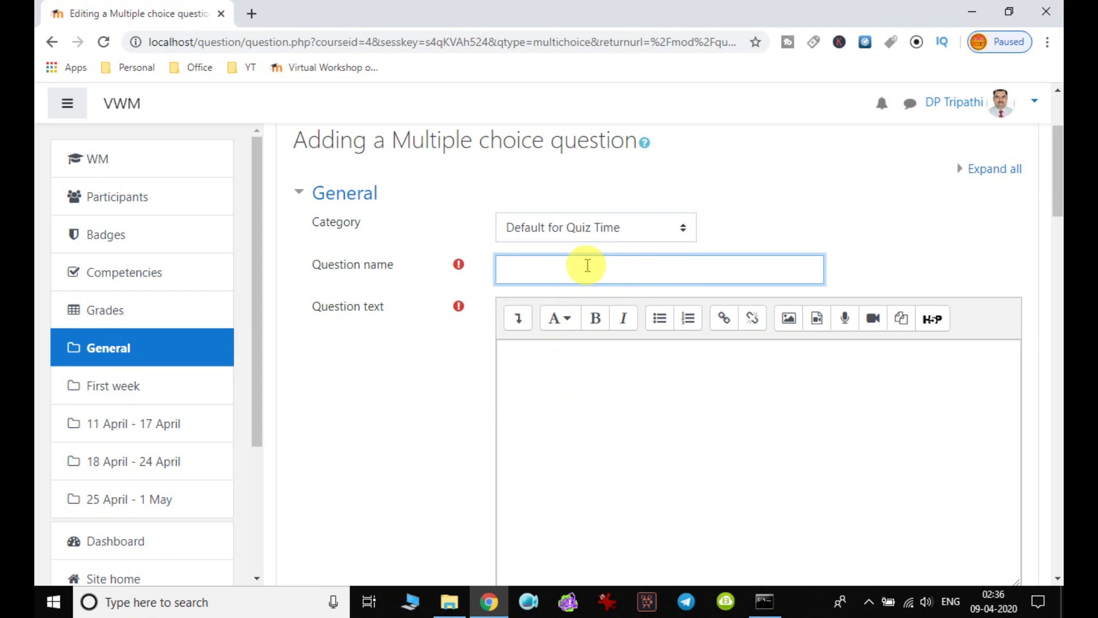
{"action": "type", "text": "The name of tool is Moodle "}
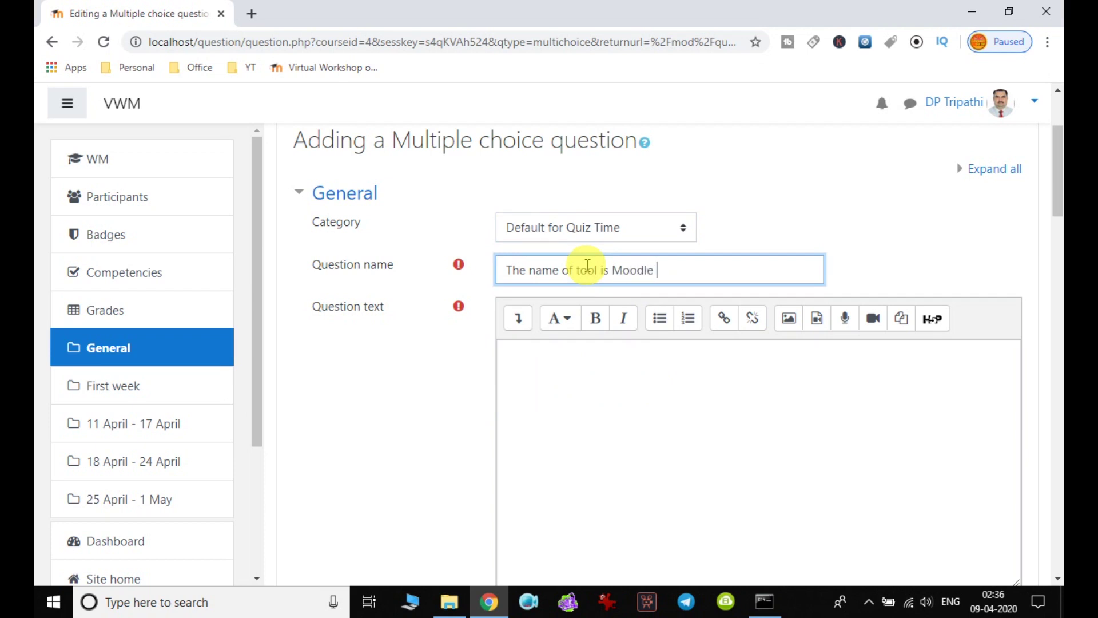
{"action": "type", "text": "for online lear"}
{"action": "key", "text": "Tab"}
{"action": "key", "text": "Tab"}
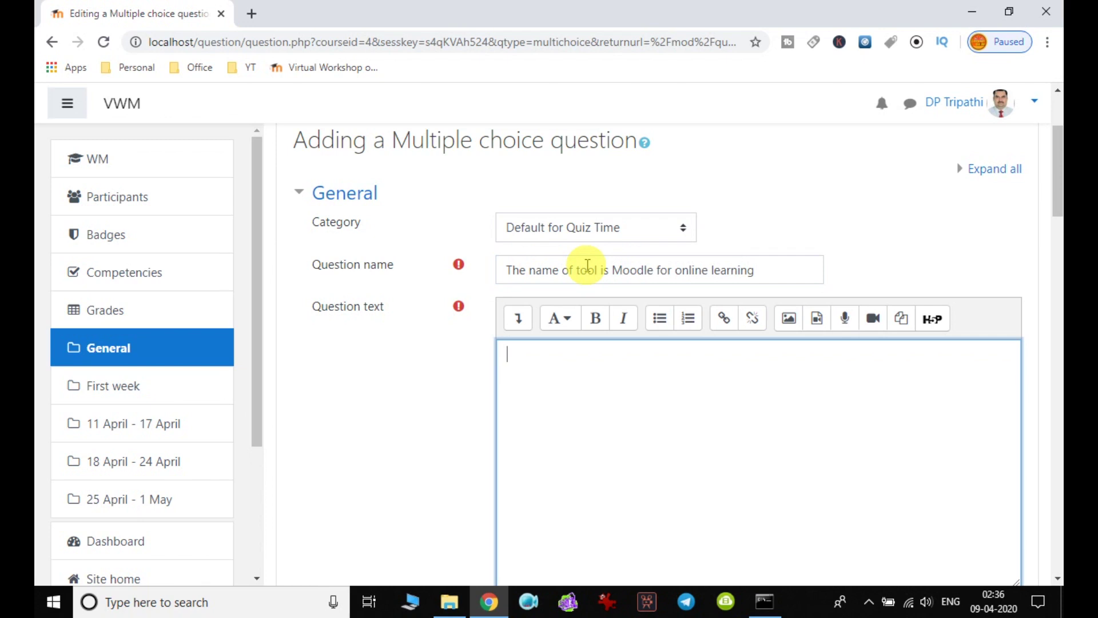
{"action": "type", "text": "The name of tool is "}
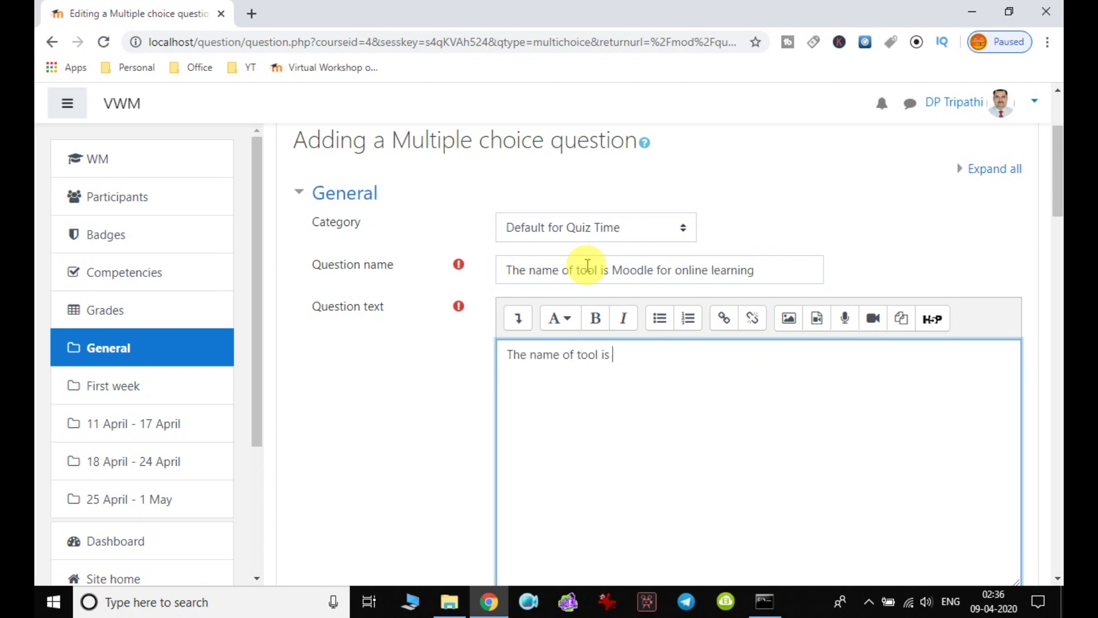
{"action": "type", "text": "Moodle for online learning"}
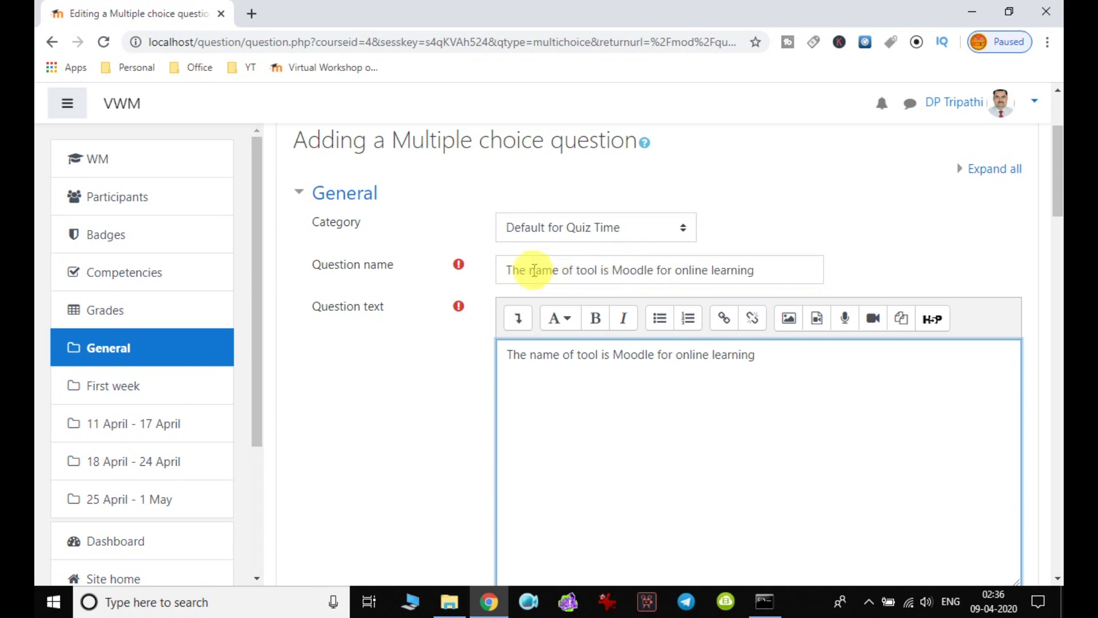
Step: Rename the question 'What is the name of tool for online teaching' and paste it as the question text
{"action": "left_click_drag", "start_coordinate": [394, 140], "coordinate": [527, 158]}
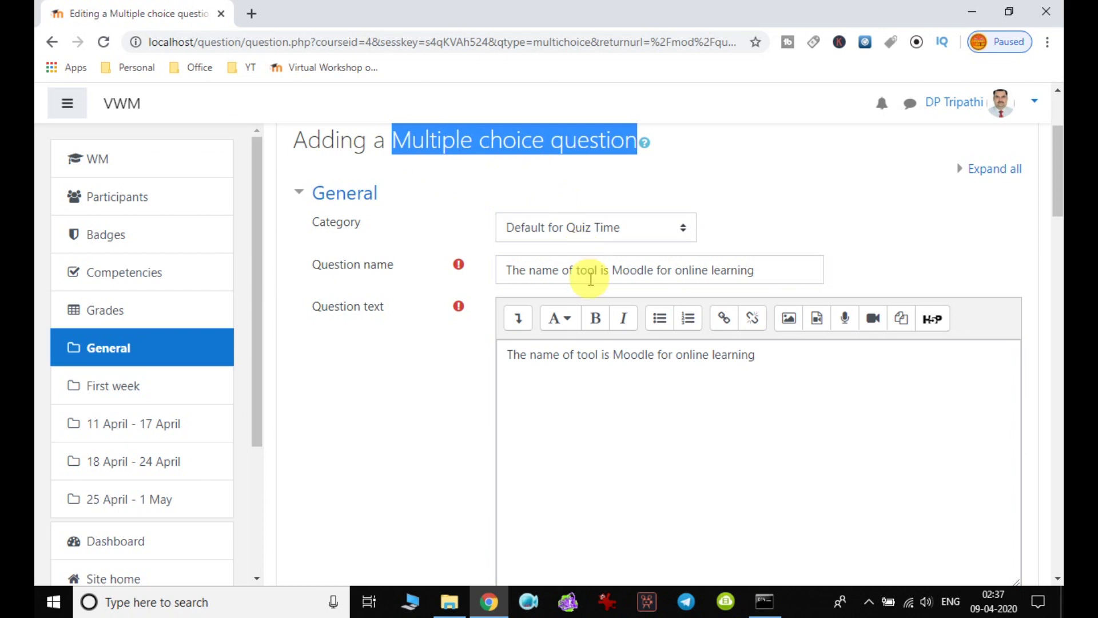
{"action": "left_click", "coordinate": [569, 271]}
{"action": "left_click_drag", "start_coordinate": [508, 270], "coordinate": [773, 278]}
{"action": "type", "text": "What"}
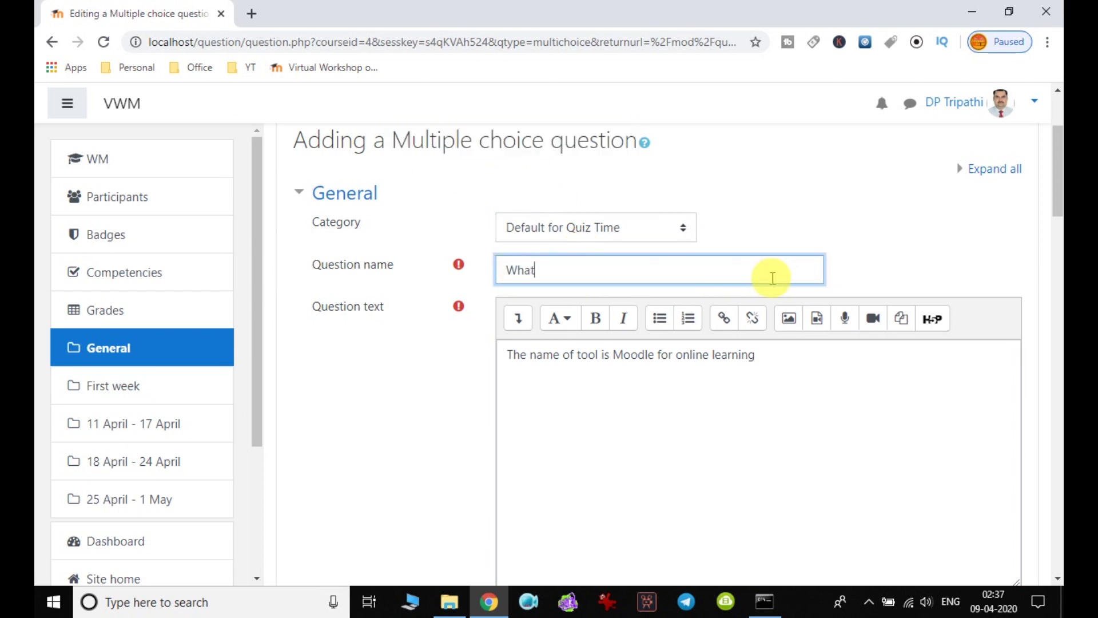
{"action": "type", "text": " is the name of tool for on"}
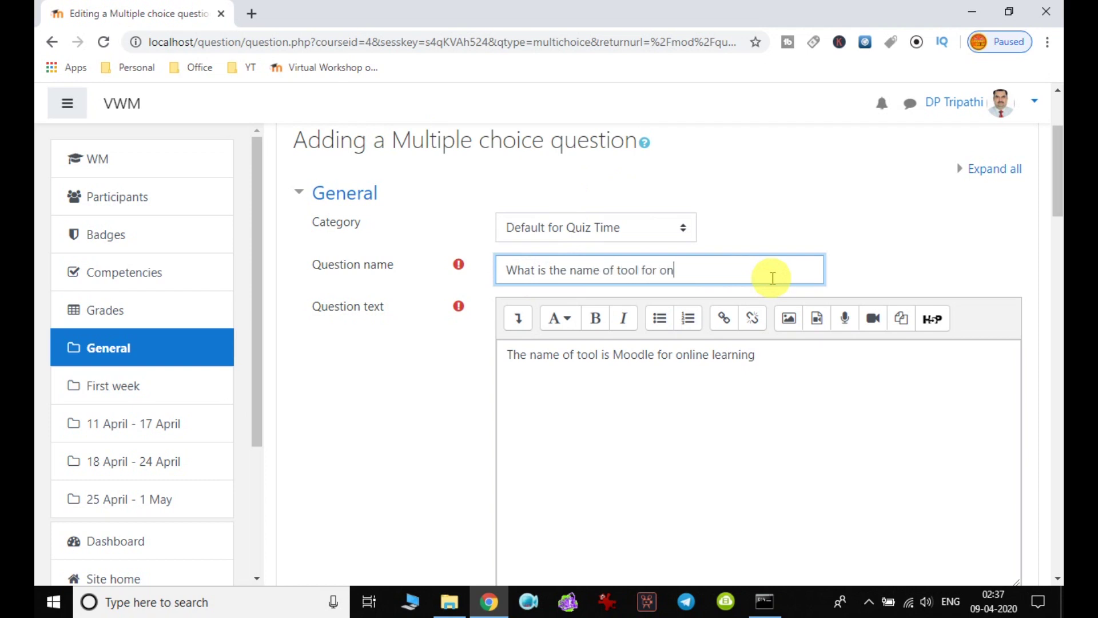
{"action": "type", "text": "line teaching"}
{"action": "key", "text": "Tab"}
{"action": "key", "text": "Tab"}
{"action": "key", "text": "Tab"}
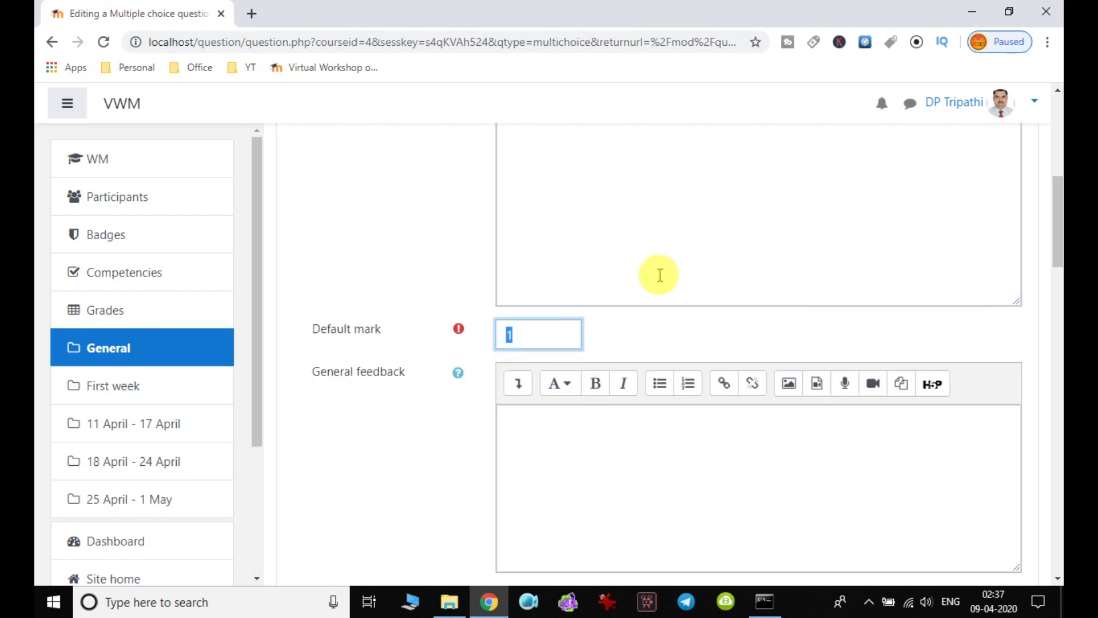
{"action": "scroll", "coordinate": [657, 274], "scroll_direction": "up", "scroll_amount": 5}
{"action": "triple_click", "coordinate": [612, 312]}
{"action": "key", "text": "ctrl+c"}
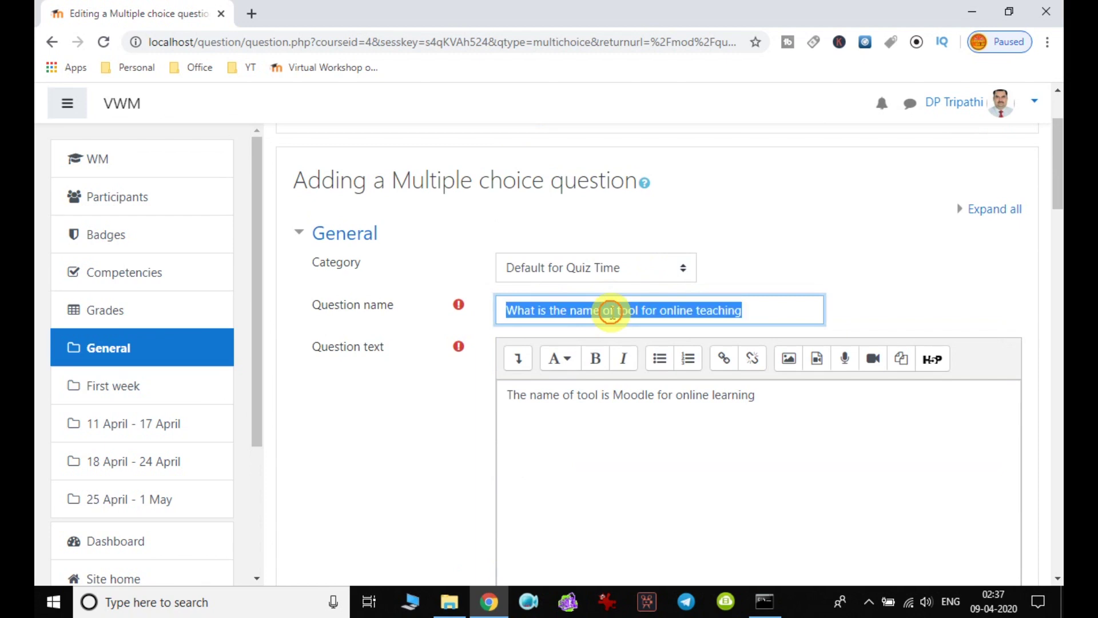
{"action": "triple_click", "coordinate": [598, 393]}
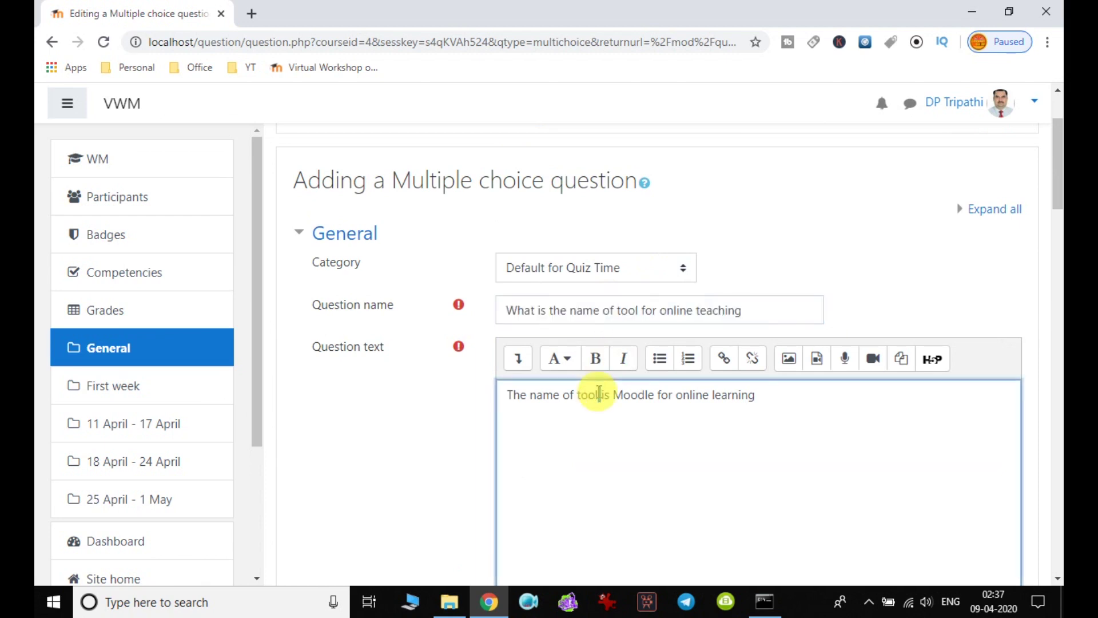
{"action": "key", "text": "ctrl+v"}
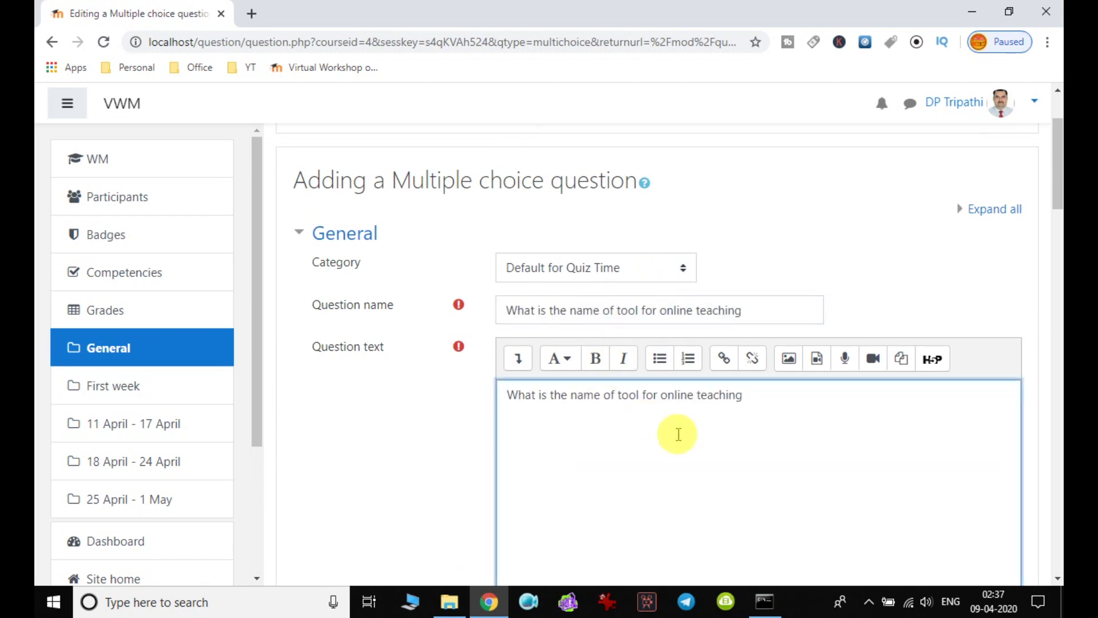
{"action": "scroll", "coordinate": [676, 434], "scroll_direction": "down", "scroll_amount": 4}
{"action": "scroll", "coordinate": [647, 319], "scroll_direction": "down", "scroll_amount": 2}
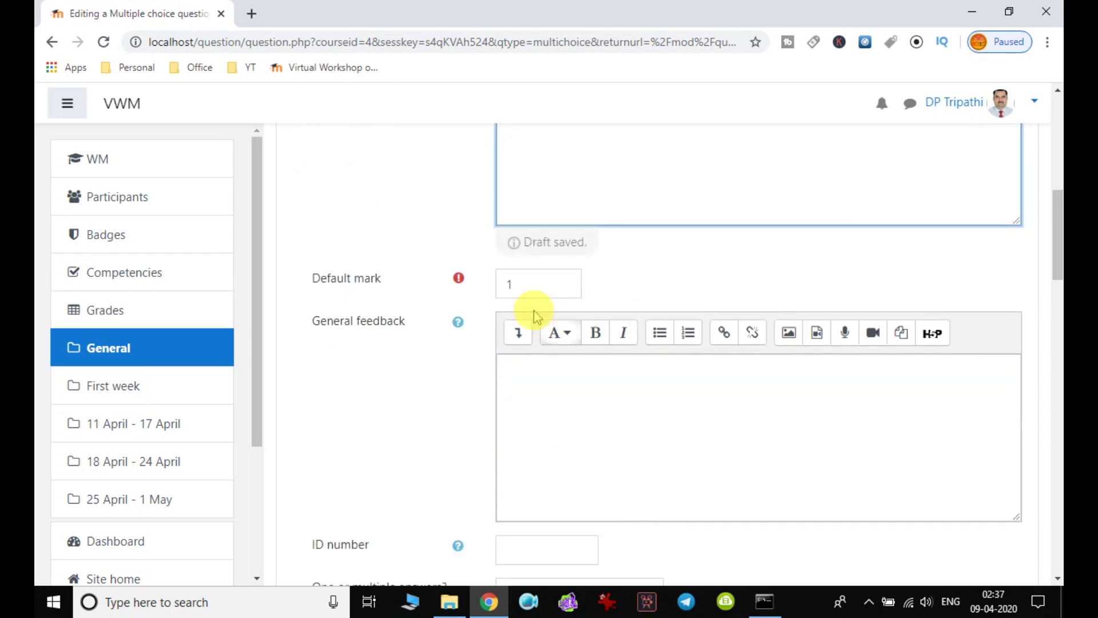
Step: Enter Moodle as Choice 1 and give it a 100% grade
{"action": "scroll", "coordinate": [687, 337], "scroll_direction": "down", "scroll_amount": 4}
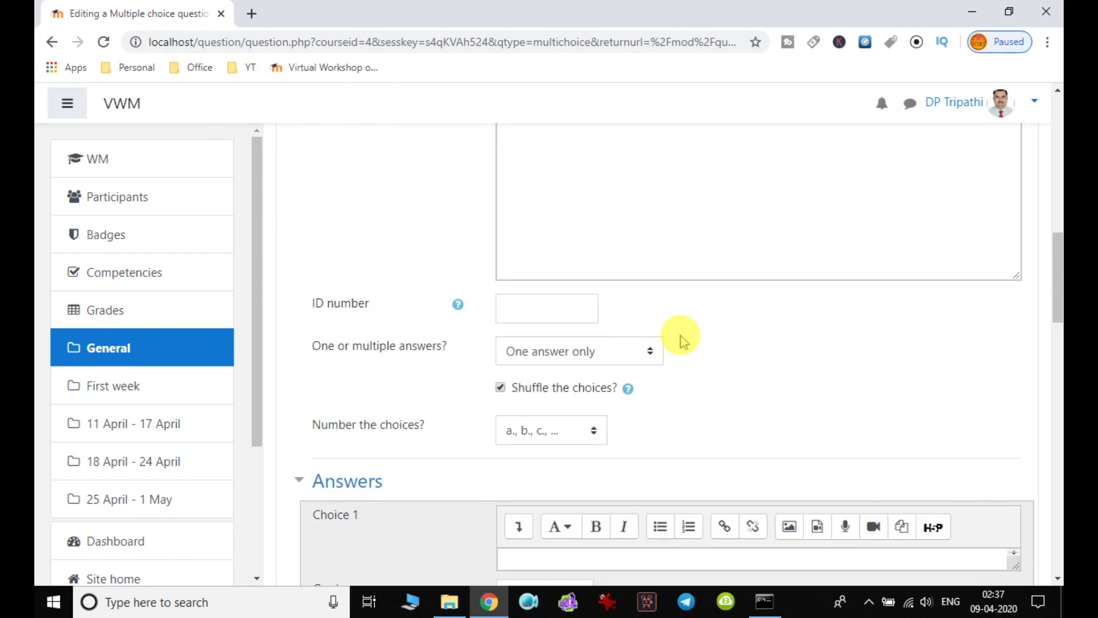
{"action": "scroll", "coordinate": [684, 341], "scroll_direction": "down", "scroll_amount": 4}
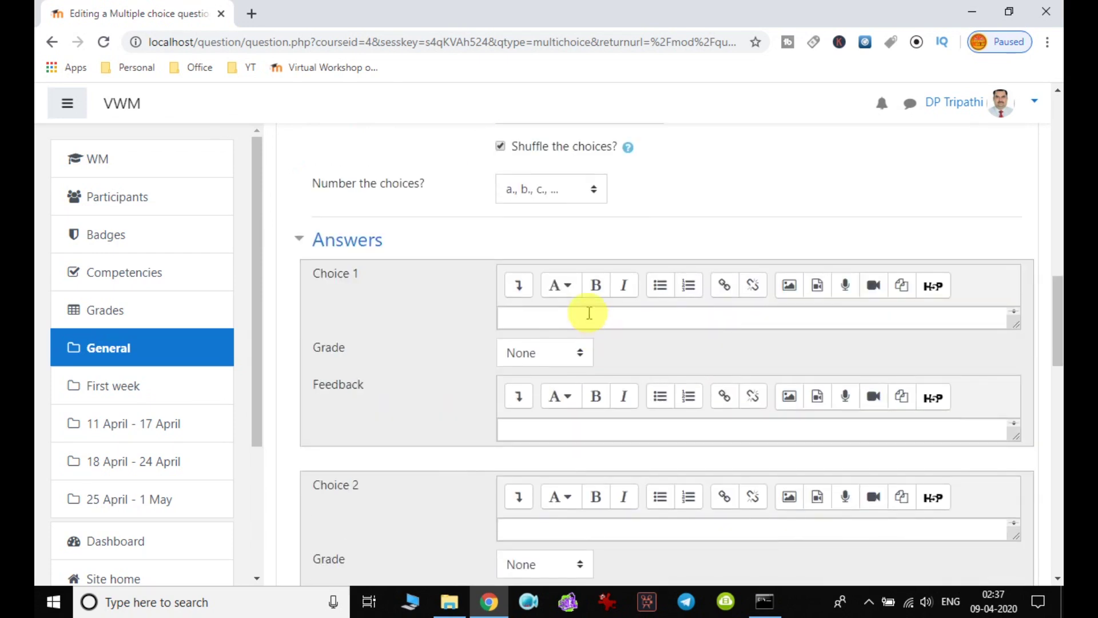
{"action": "left_click", "coordinate": [589, 313]}
{"action": "type", "text": "Moodle"}
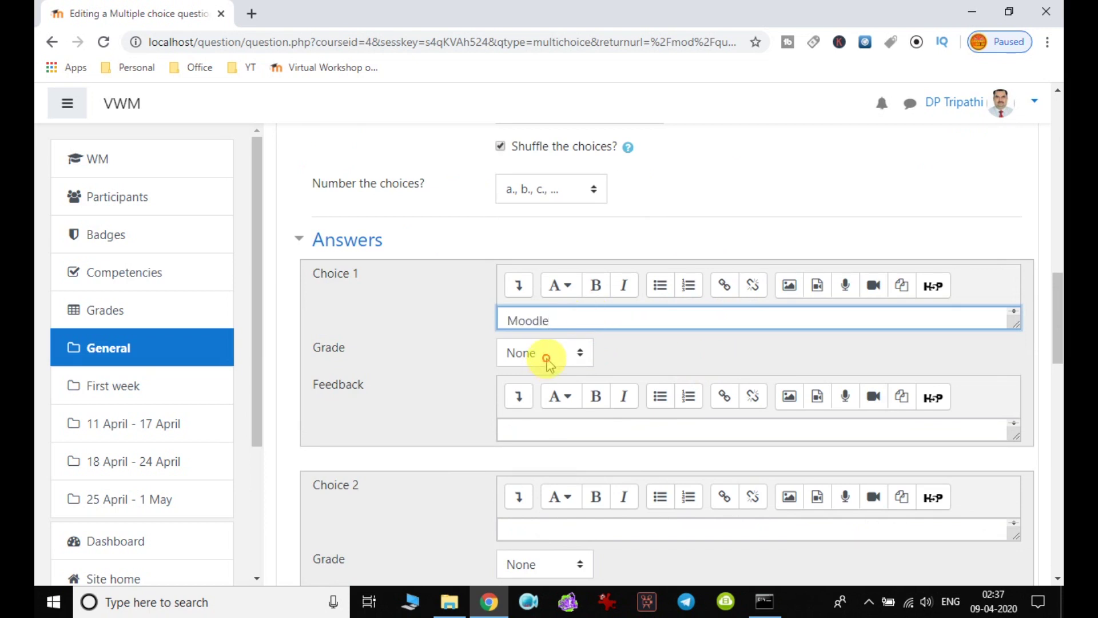
{"action": "left_click", "coordinate": [548, 356]}
{"action": "left_click", "coordinate": [561, 26]}
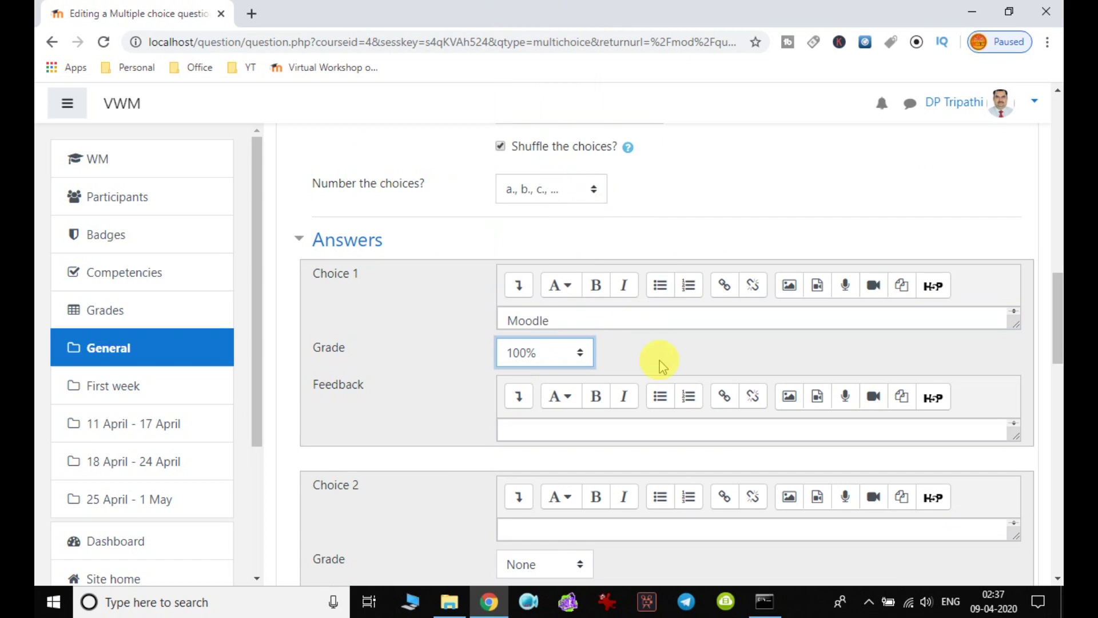
{"action": "scroll", "coordinate": [658, 362], "scroll_direction": "down", "scroll_amount": 3}
Step: Fill Choices 2–4 with Joomla, WordPress and Drupal
{"action": "left_click", "coordinate": [573, 367]}
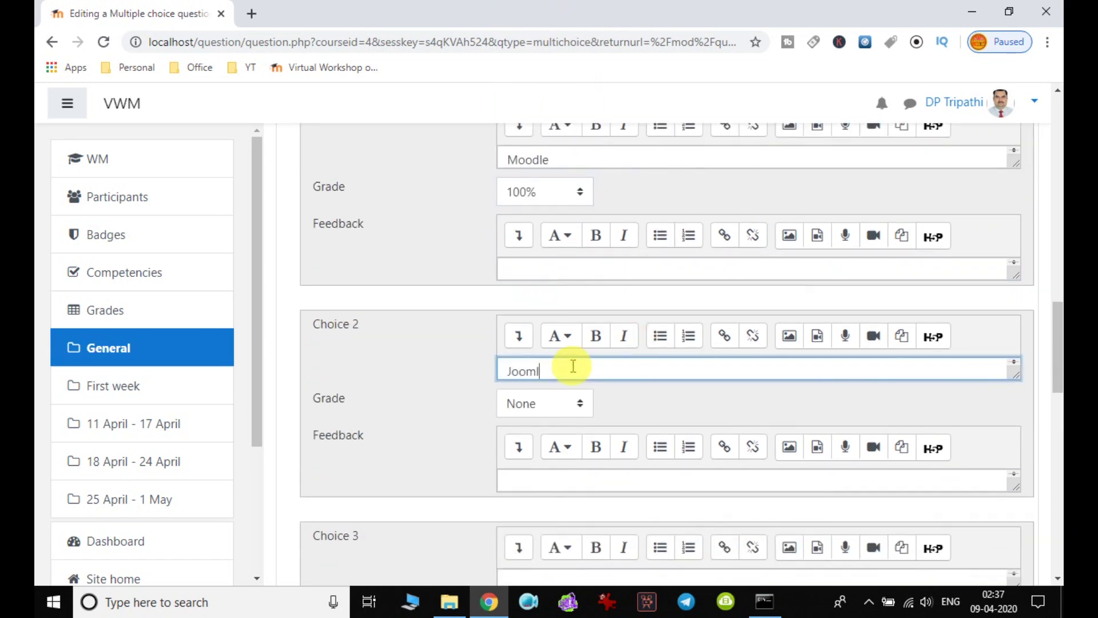
{"action": "key", "text": "ctrl+BackSpace"}
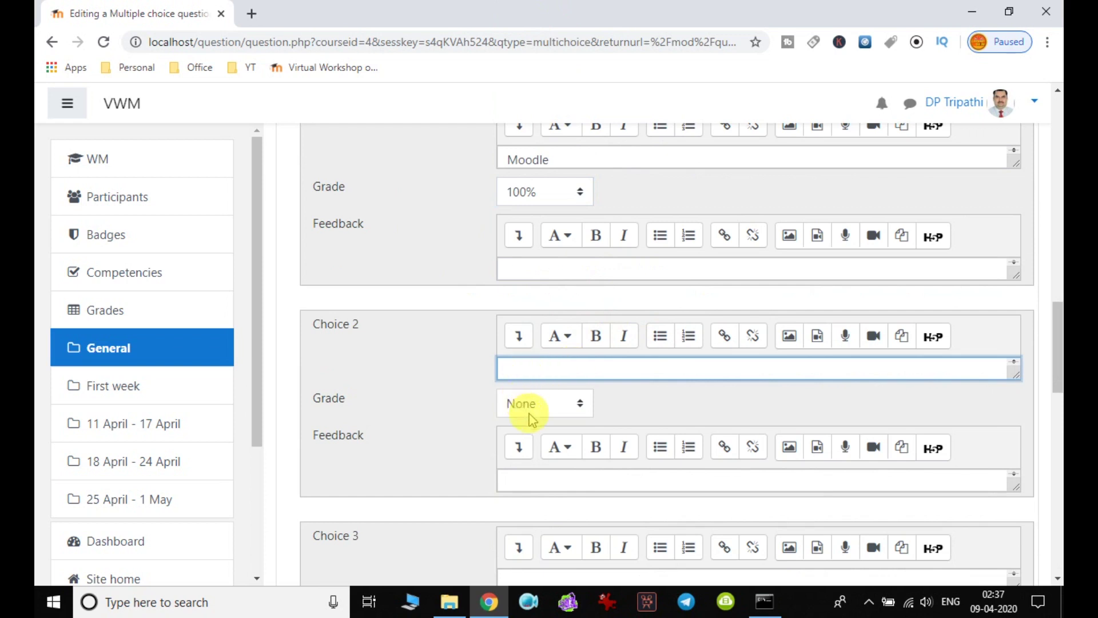
{"action": "scroll", "coordinate": [564, 412], "scroll_direction": "down", "scroll_amount": 1}
{"action": "scroll", "coordinate": [565, 415], "scroll_direction": "down", "scroll_amount": 2}
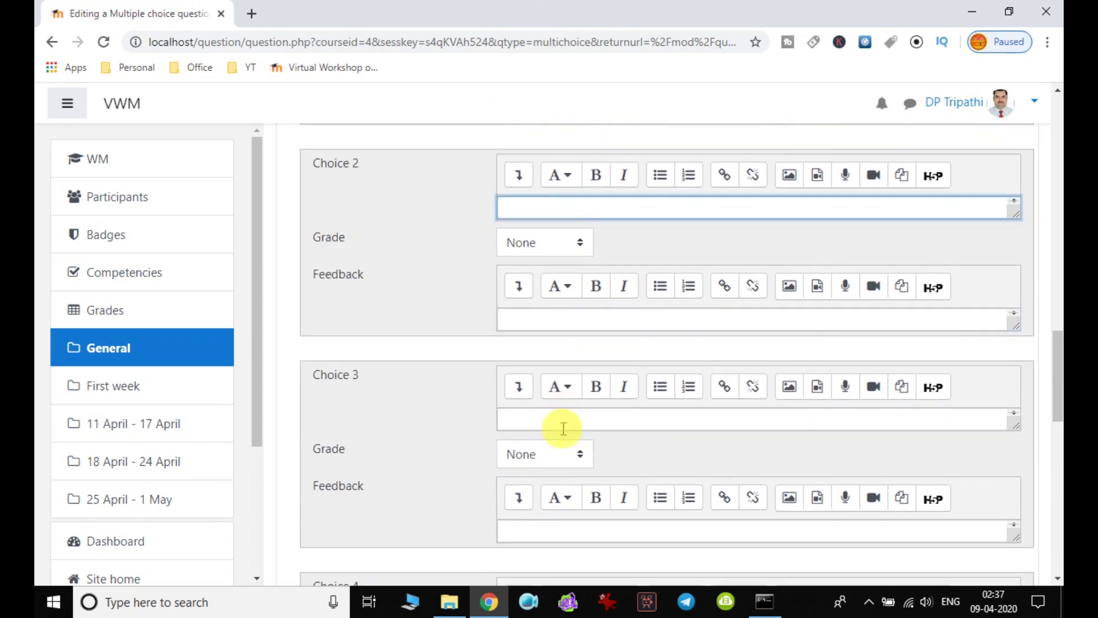
{"action": "left_click", "coordinate": [563, 424]}
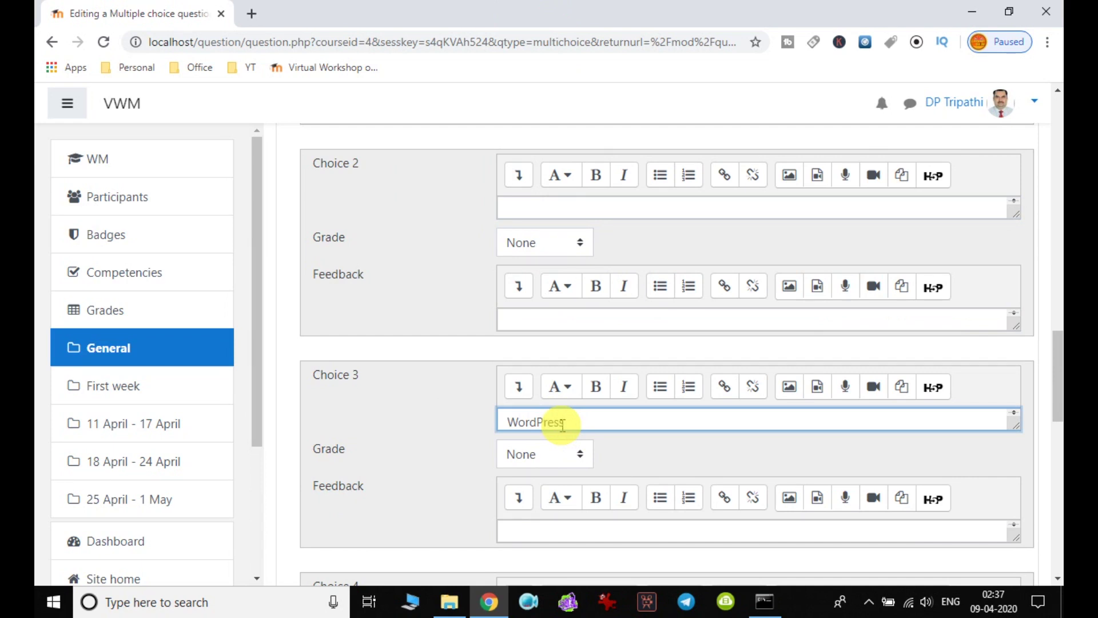
{"action": "key", "text": "ctrl+BackSpace"}
{"action": "scroll", "coordinate": [657, 455], "scroll_direction": "down", "scroll_amount": 4}
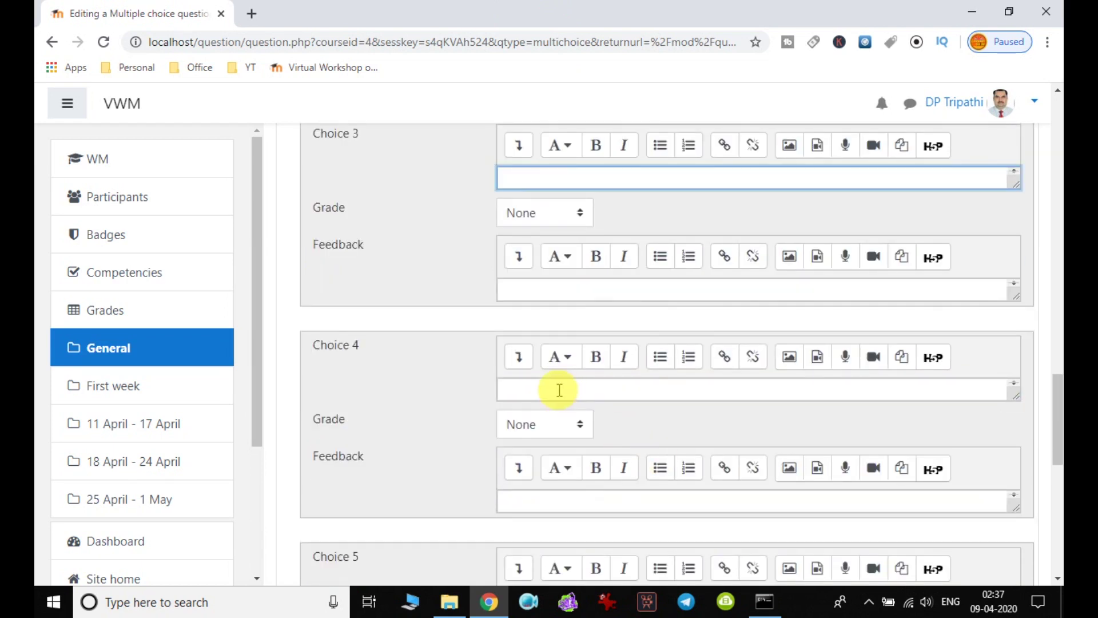
{"action": "left_click", "coordinate": [559, 391]}
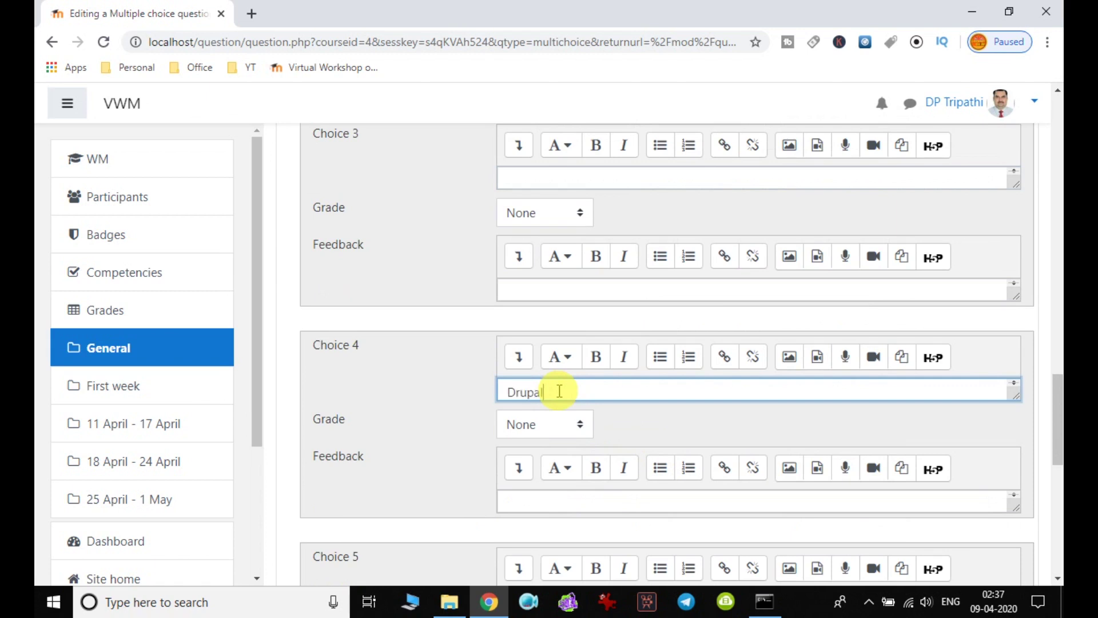
{"action": "key", "text": "ctrl+BackSpace"}
{"action": "scroll", "coordinate": [611, 417], "scroll_direction": "up", "scroll_amount": 2}
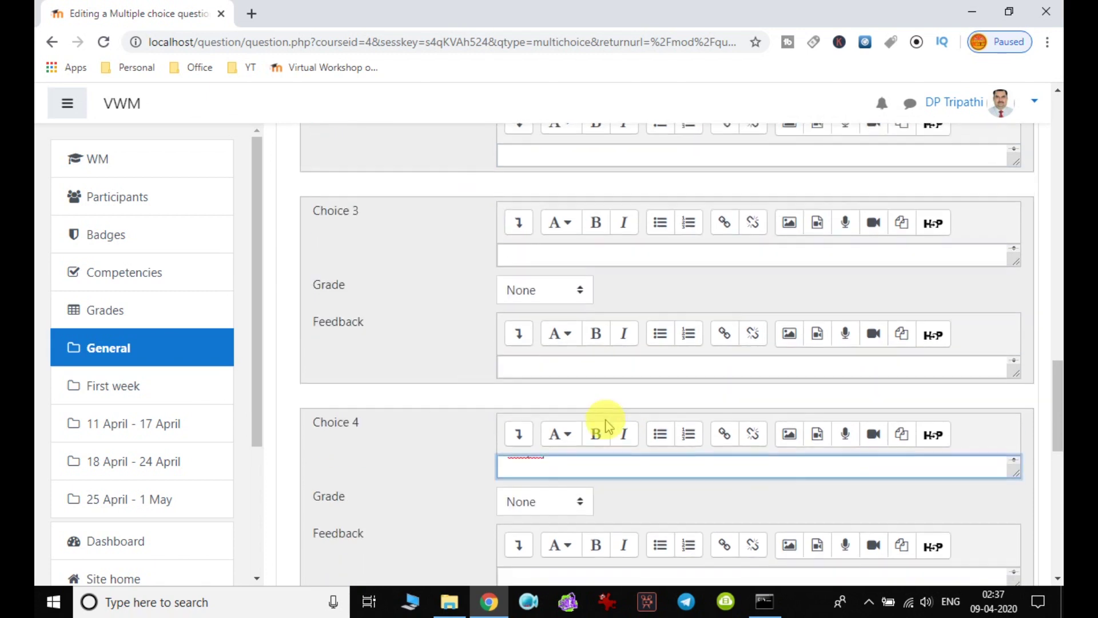
{"action": "left_click", "coordinate": [459, 463]}
{"action": "scroll", "coordinate": [455, 465], "scroll_direction": "down", "scroll_amount": 3}
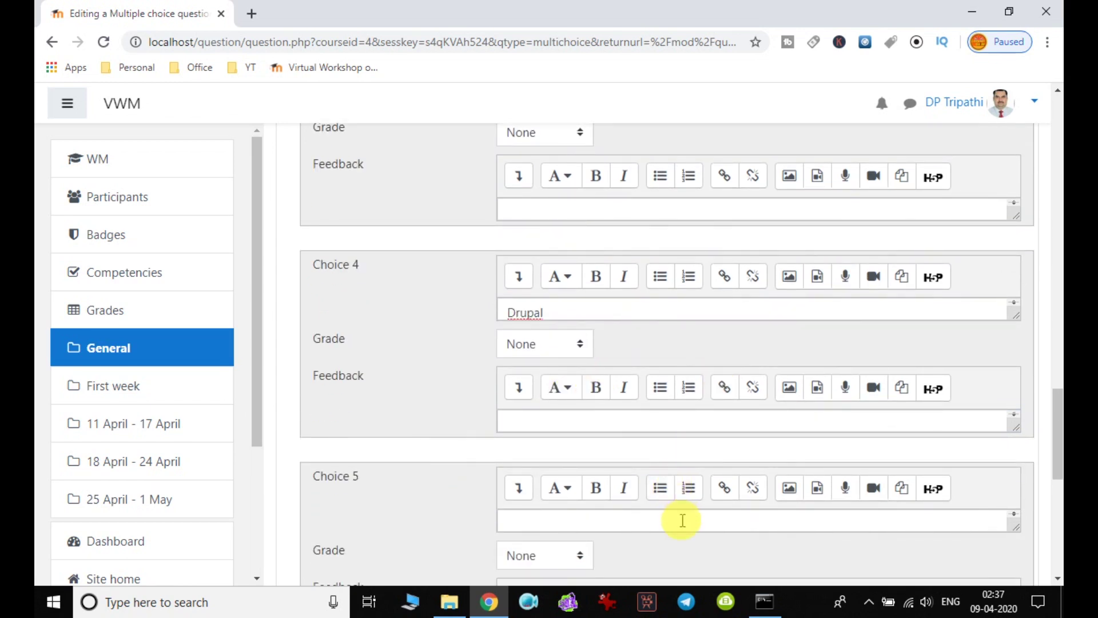
{"action": "left_click_drag", "start_coordinate": [1054, 424], "coordinate": [1048, 499]}
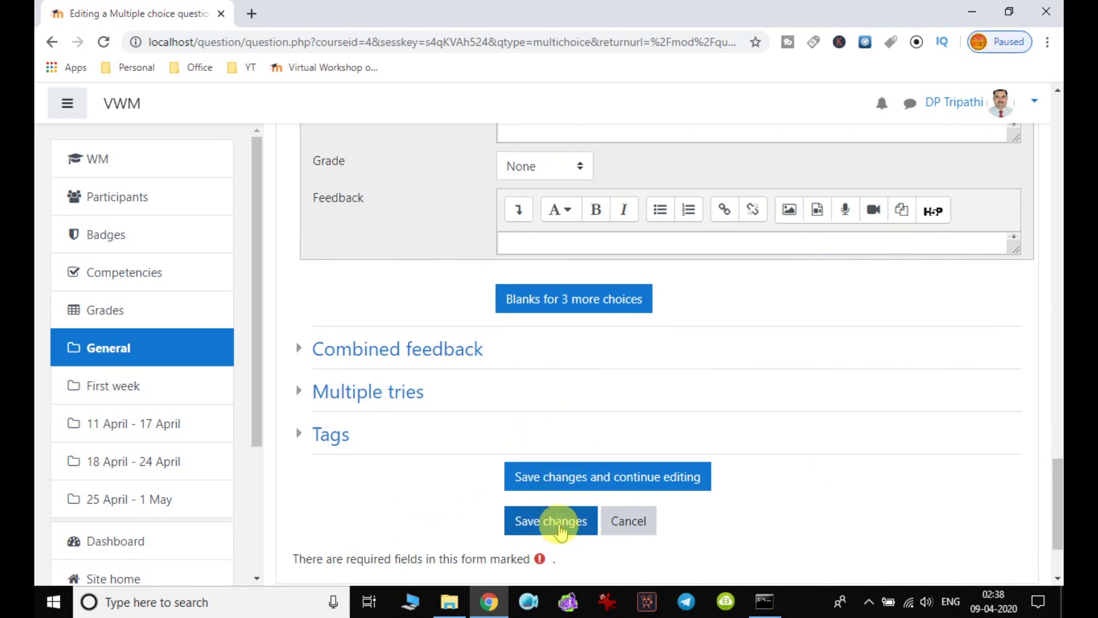
Step: Save the multiple choice question as question 1 and open the lower Add menu
{"action": "left_click", "coordinate": [561, 531]}
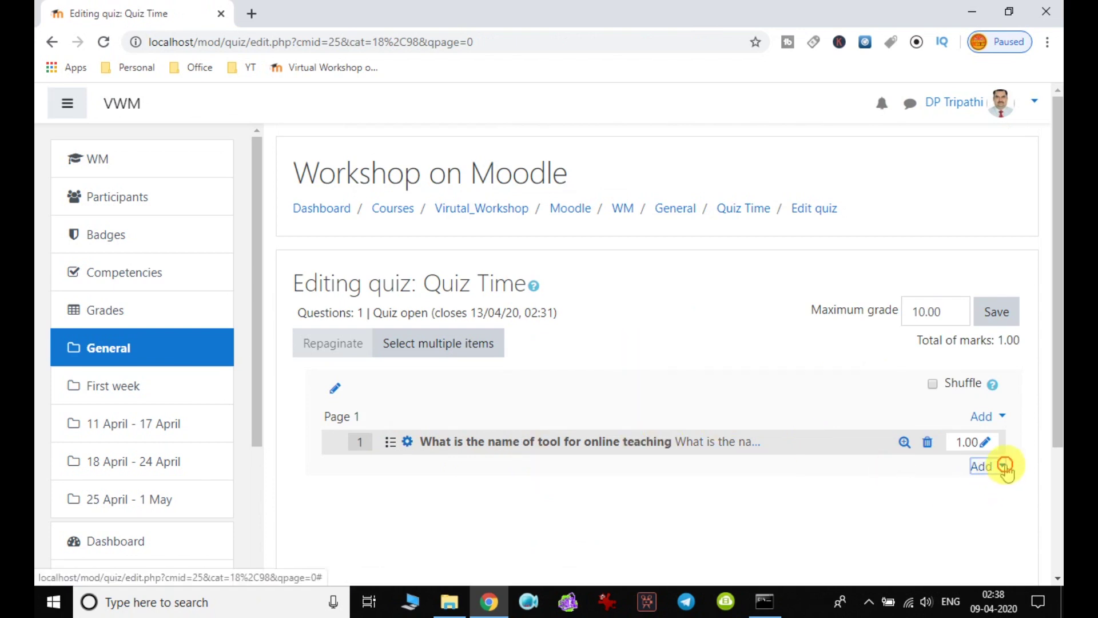
{"action": "left_click", "coordinate": [1005, 467]}
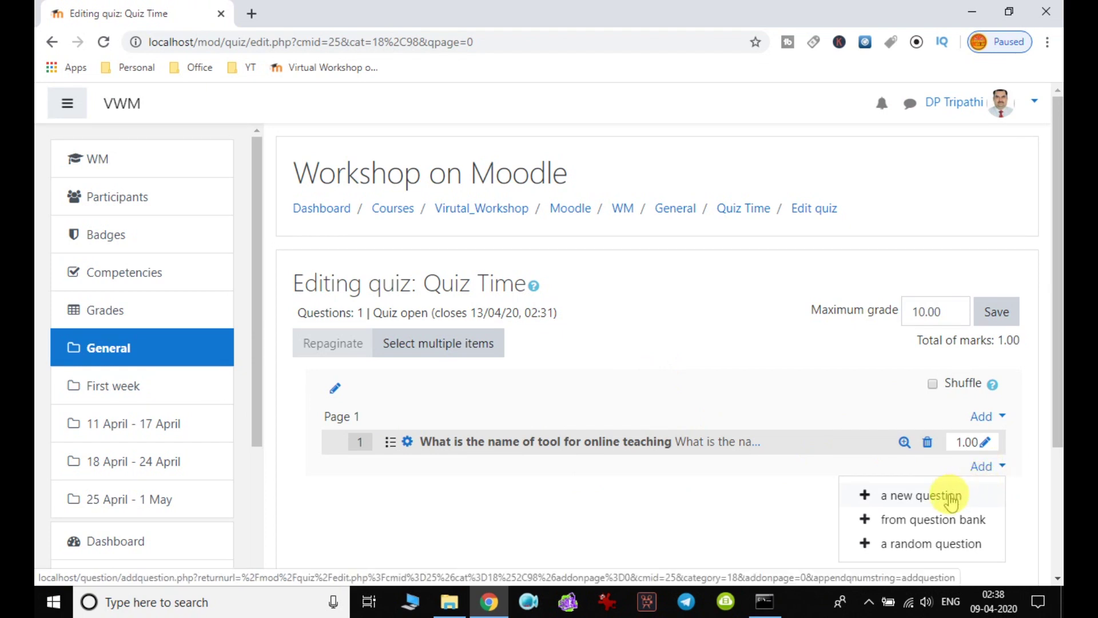
Step: Add a new question of the True/False type to Quiz Time
{"action": "left_click", "coordinate": [951, 499]}
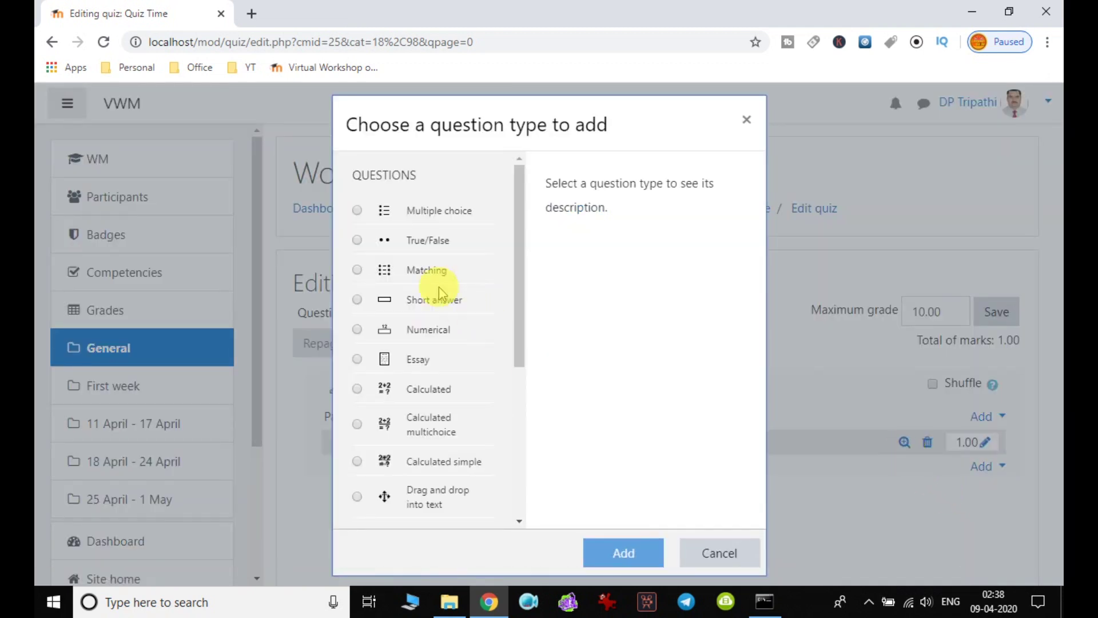
{"action": "left_click", "coordinate": [367, 239]}
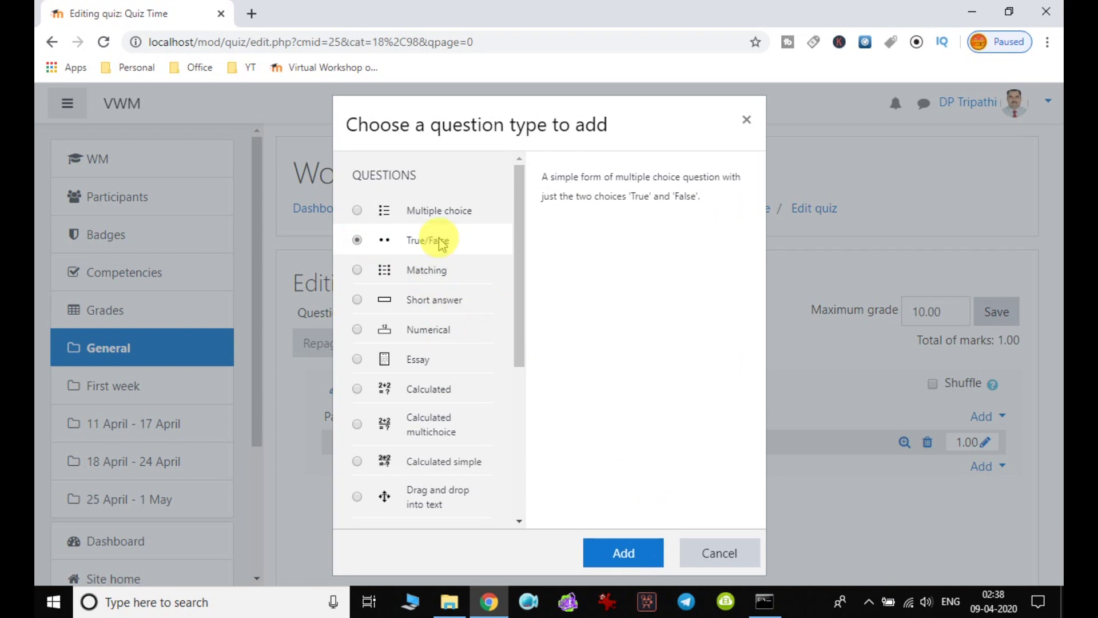
{"action": "left_click", "coordinate": [630, 553]}
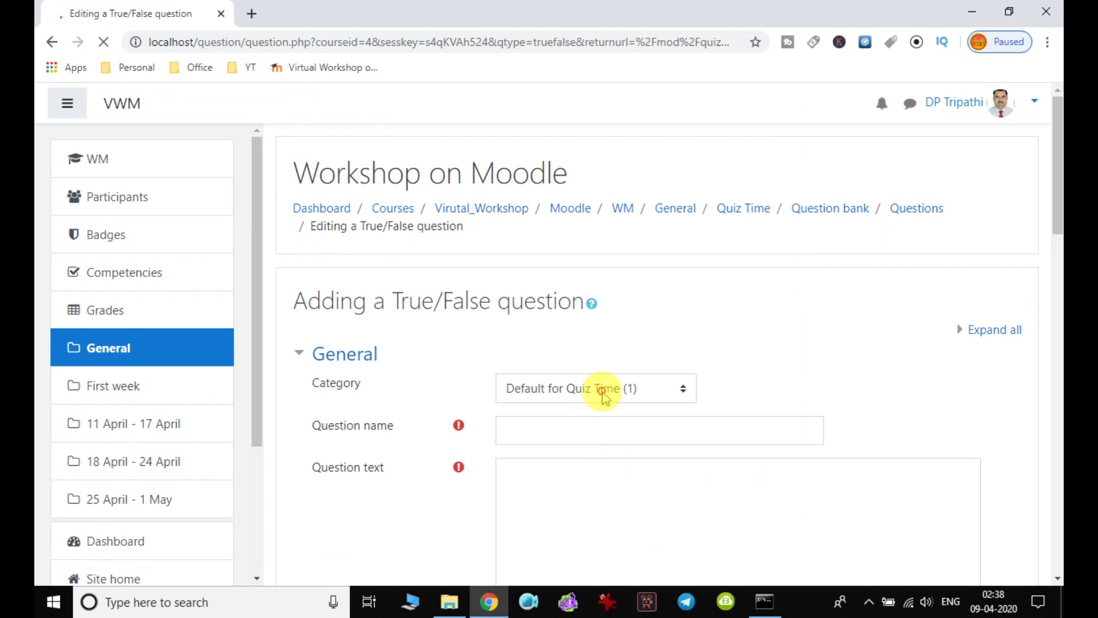
Step: Keep the Default for Quiz Time category and enter the name and text 'The moodle is open source software'
{"action": "left_click", "coordinate": [604, 392]}
{"action": "left_click", "coordinate": [595, 428]}
{"action": "left_click", "coordinate": [598, 389]}
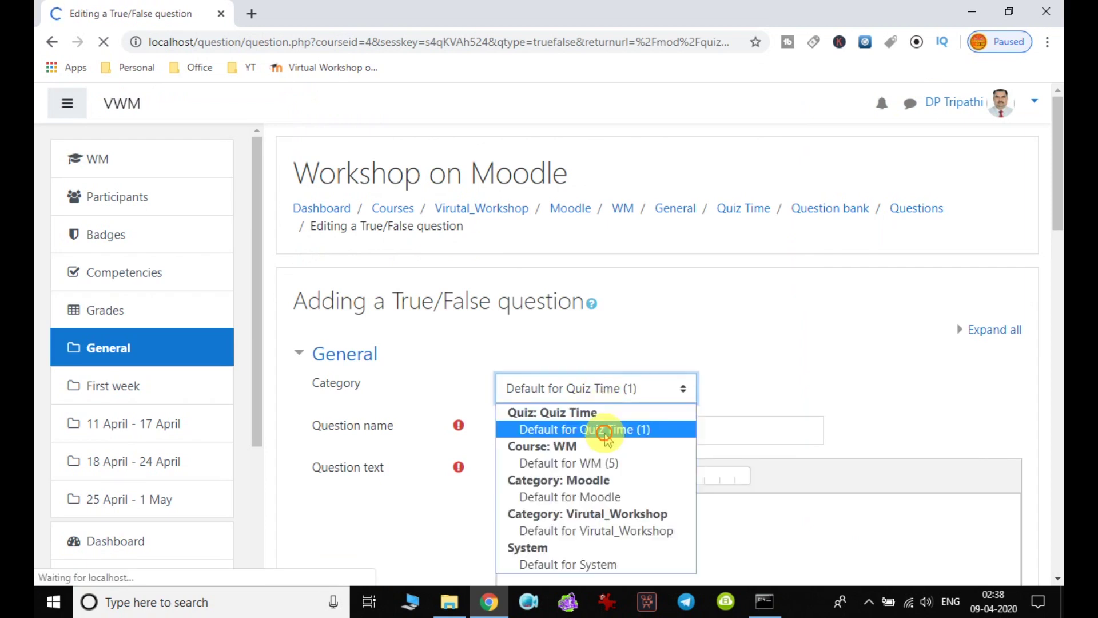
{"action": "left_click", "coordinate": [601, 430]}
{"action": "left_click", "coordinate": [606, 429]}
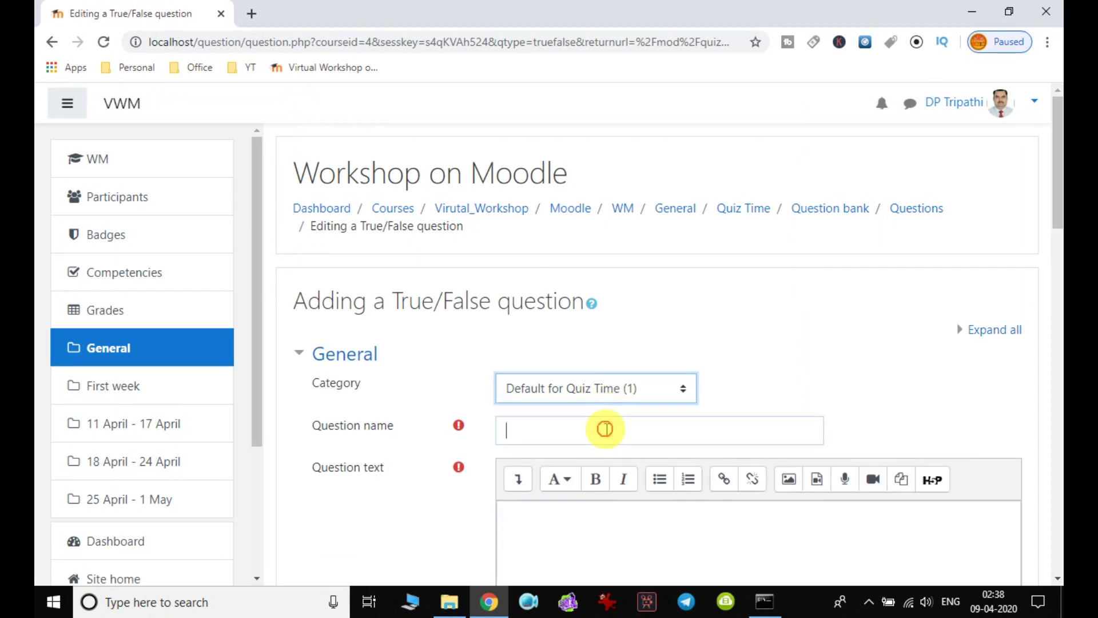
{"action": "scroll", "coordinate": [607, 429], "scroll_direction": "down", "scroll_amount": 3}
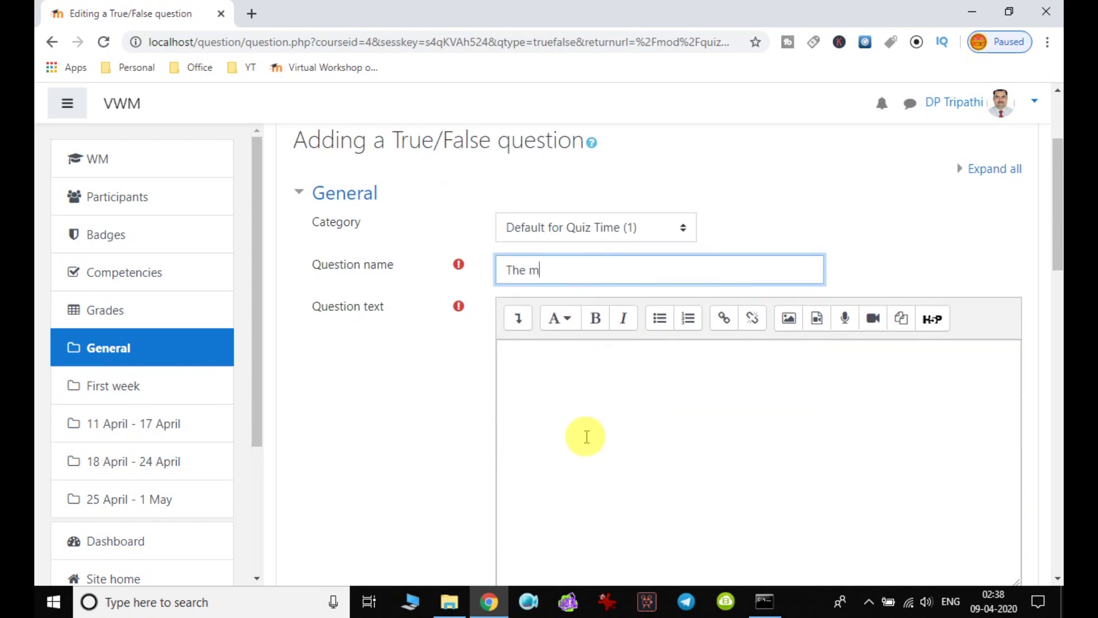
{"action": "type", "text": "The moodle is open source sof"}
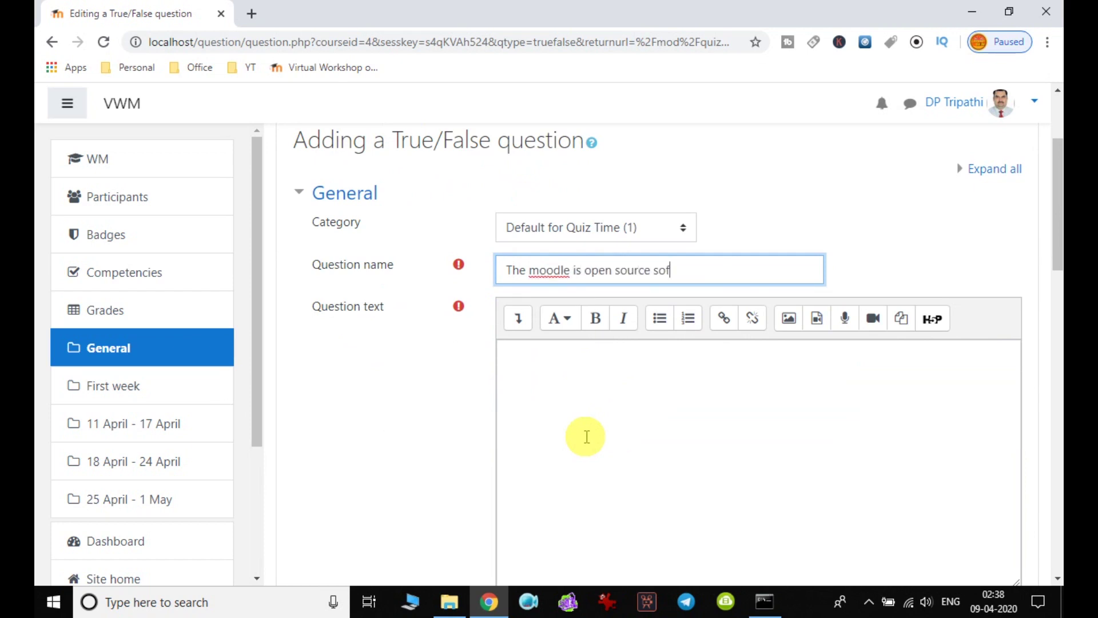
{"action": "type", "text": "tware"}
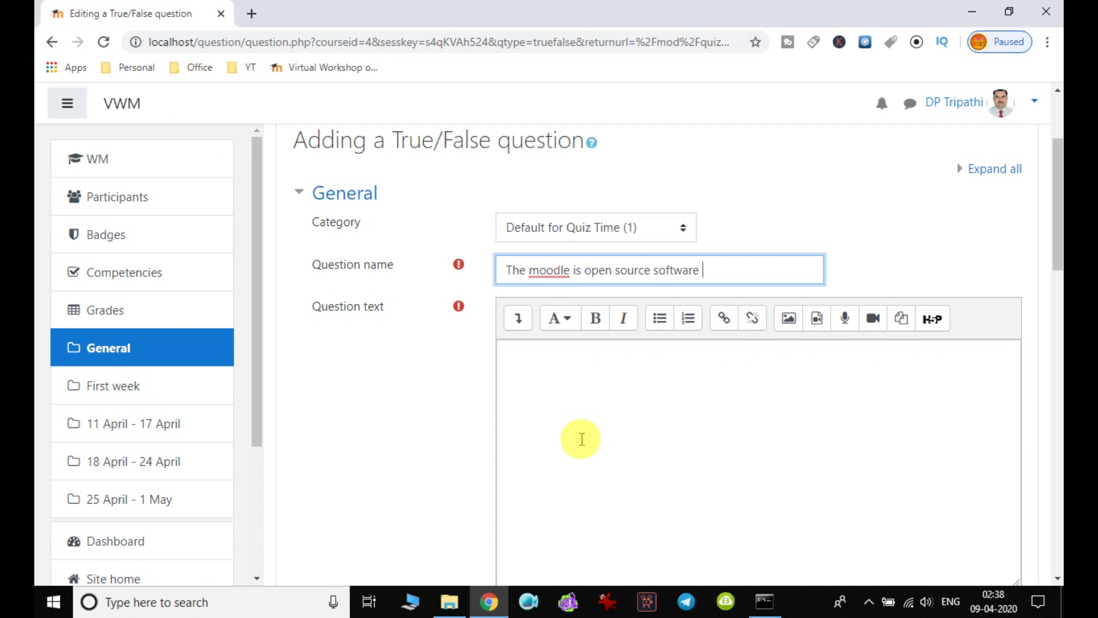
{"action": "left_click", "coordinate": [593, 364]}
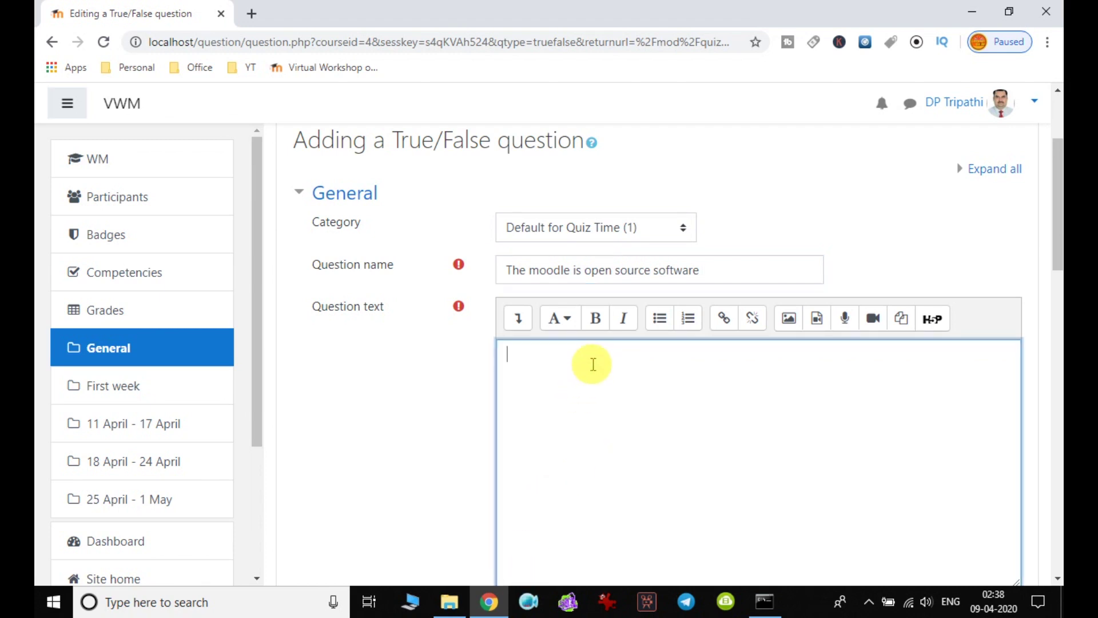
{"action": "type", "text": "The moodle is open source software"}
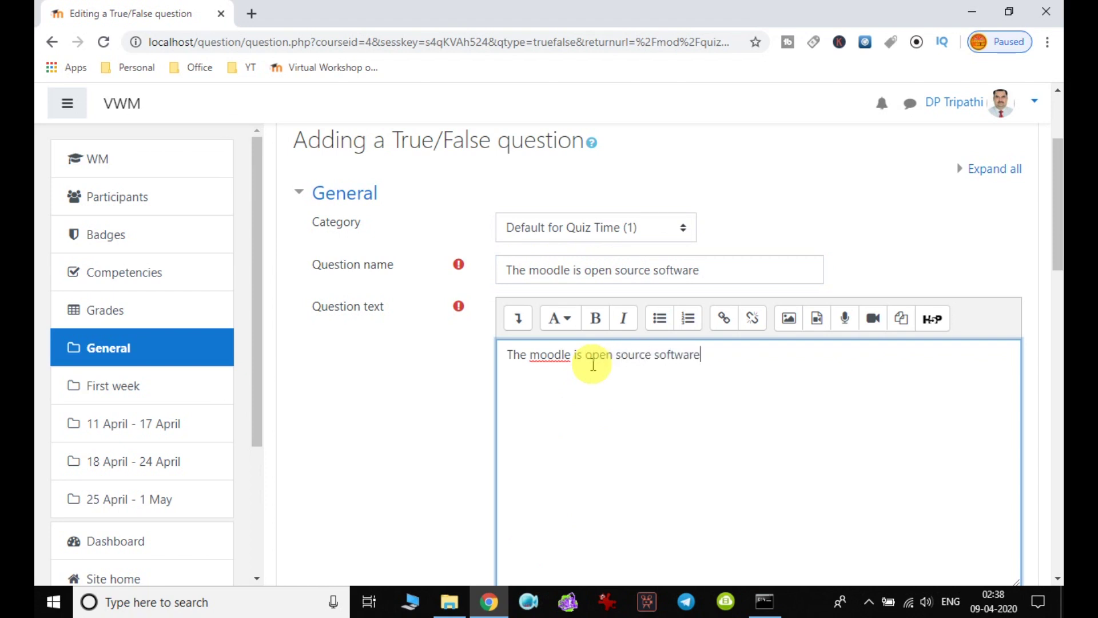
Step: Set True as the correct answer
{"action": "scroll", "coordinate": [598, 364], "scroll_direction": "down", "scroll_amount": 6}
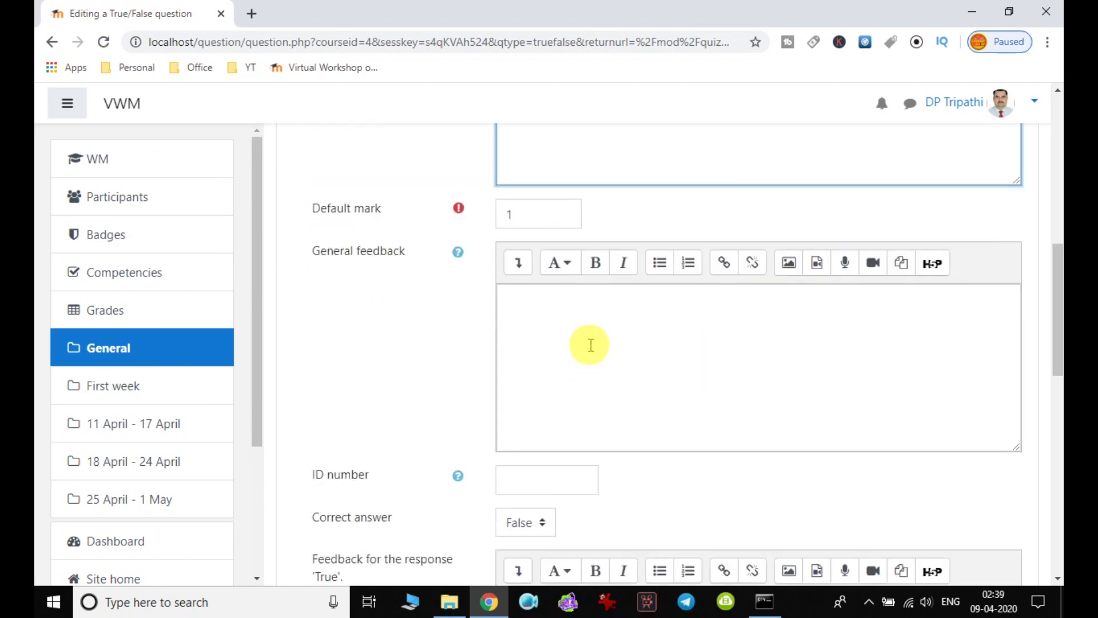
{"action": "scroll", "coordinate": [591, 345], "scroll_direction": "down", "scroll_amount": 3}
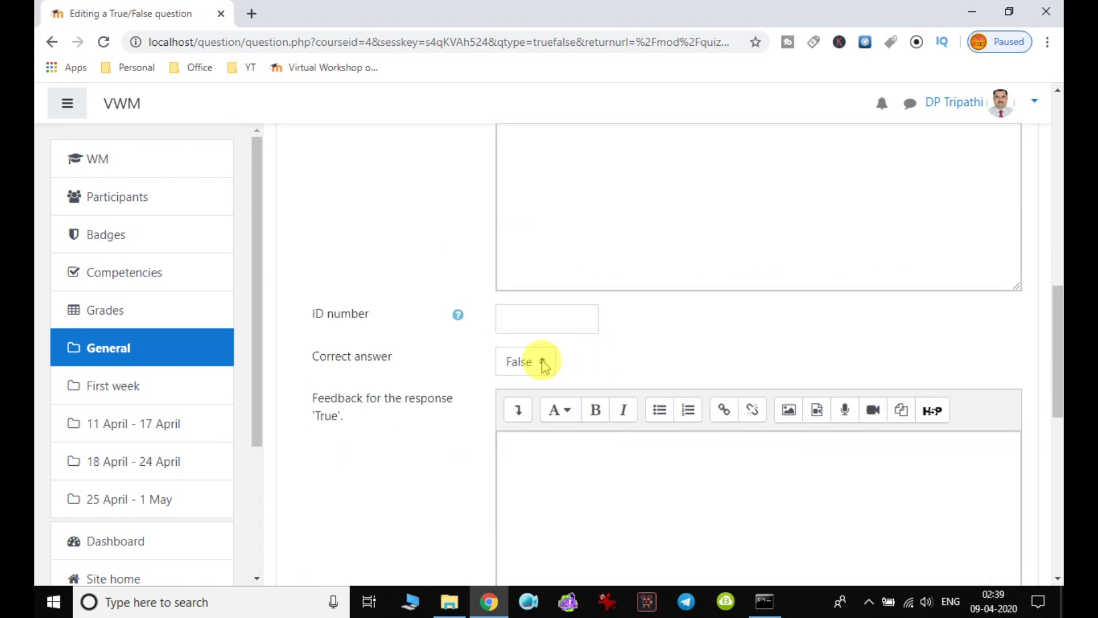
{"action": "left_click", "coordinate": [545, 366]}
{"action": "left_click", "coordinate": [522, 404]}
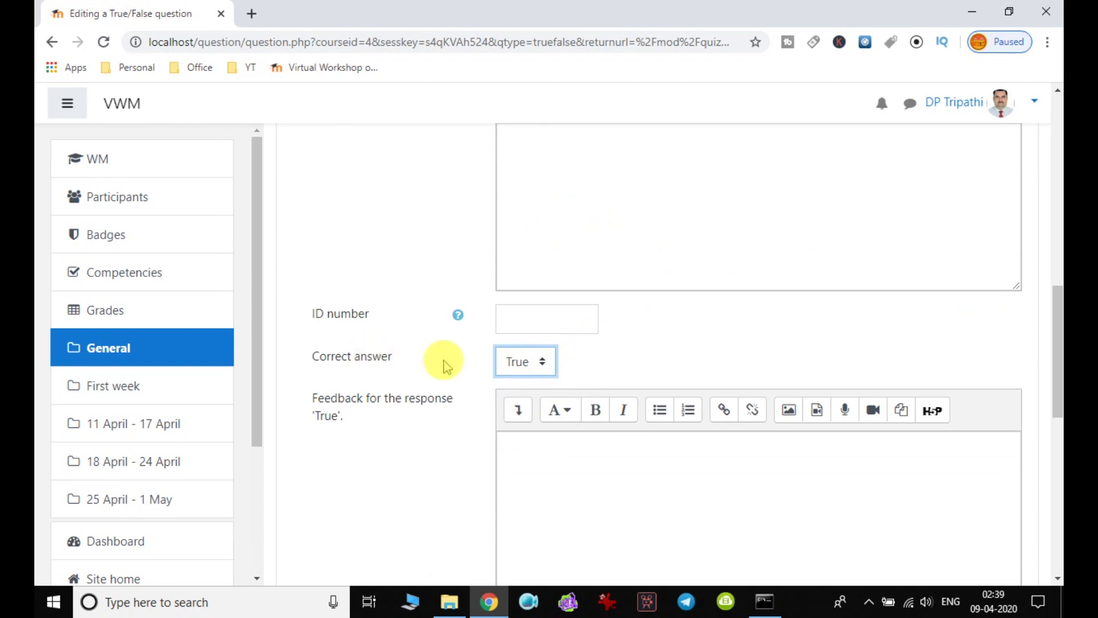
Step: Add 'Moodle is Open Source Software' as the True feedback and save the question
{"action": "scroll", "coordinate": [640, 357], "scroll_direction": "up", "scroll_amount": 1}
{"action": "scroll", "coordinate": [641, 358], "scroll_direction": "up", "scroll_amount": 8}
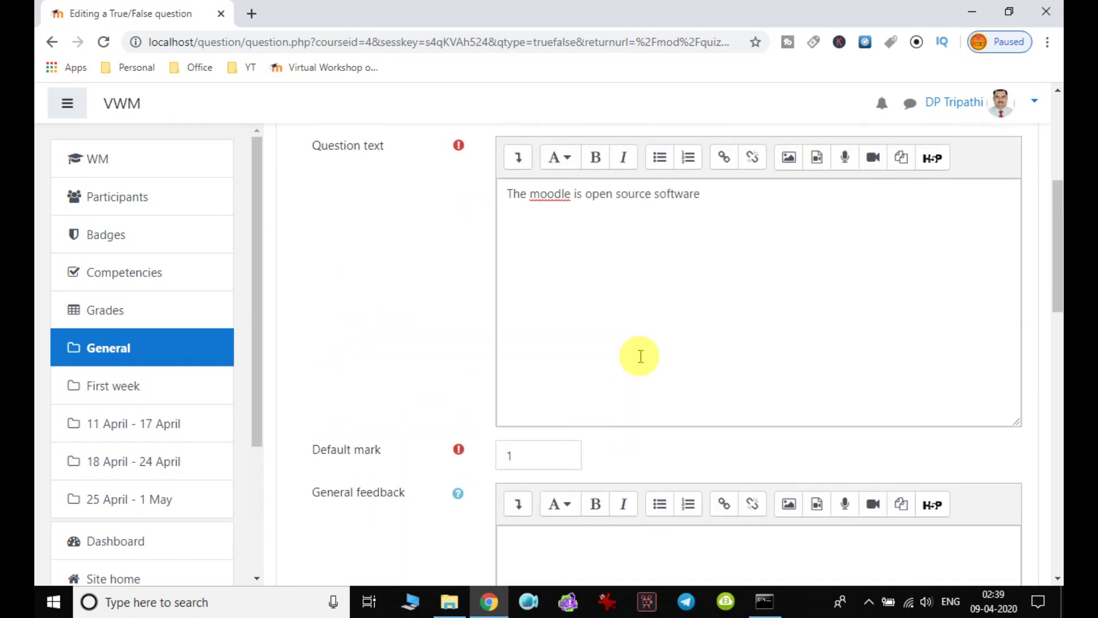
{"action": "scroll", "coordinate": [640, 356], "scroll_direction": "down", "scroll_amount": 10}
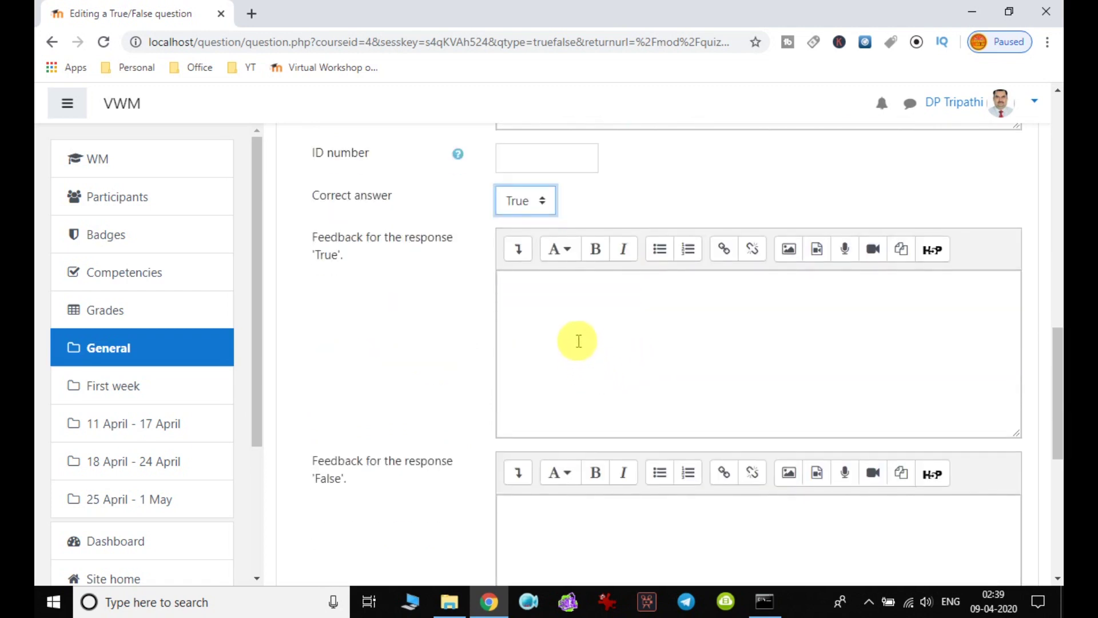
{"action": "left_click", "coordinate": [578, 341]}
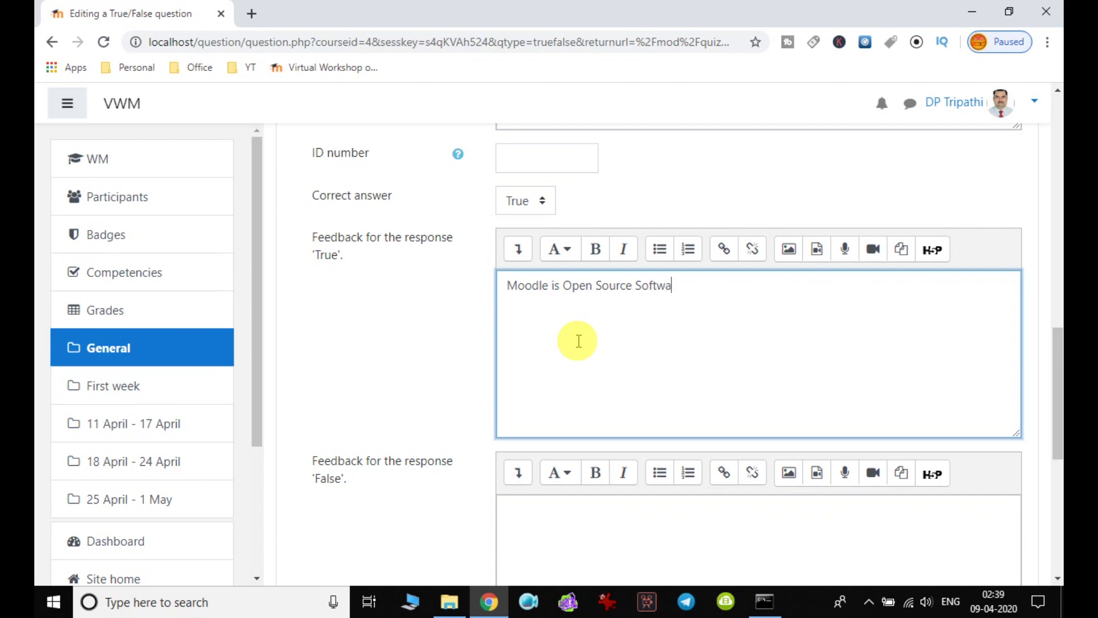
{"action": "scroll", "coordinate": [577, 340], "scroll_direction": "down", "scroll_amount": 3}
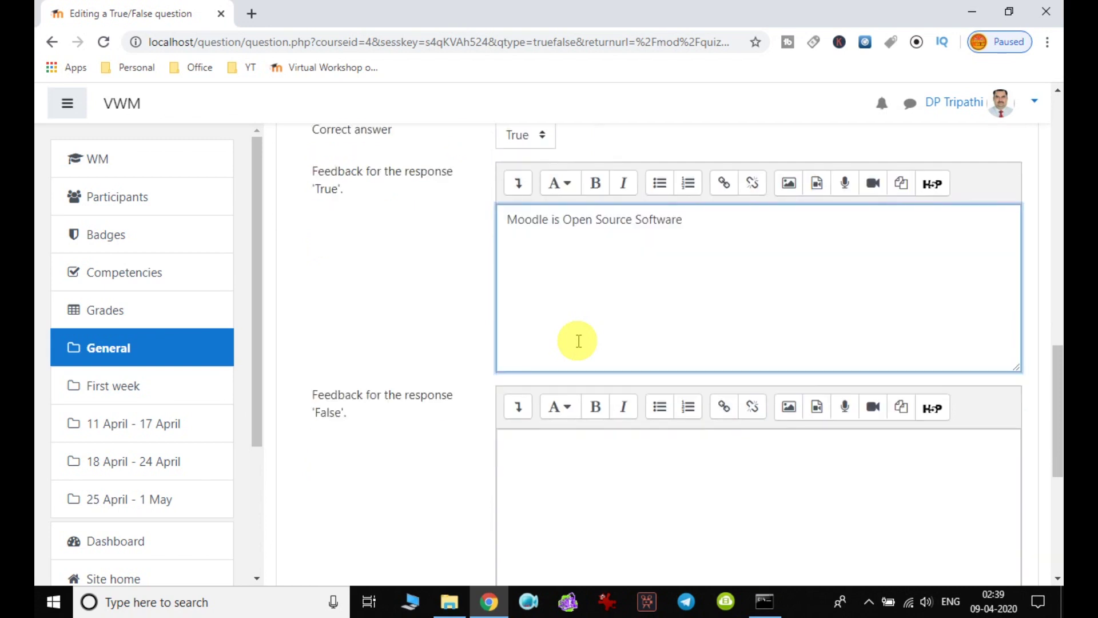
{"action": "left_click", "coordinate": [563, 350]}
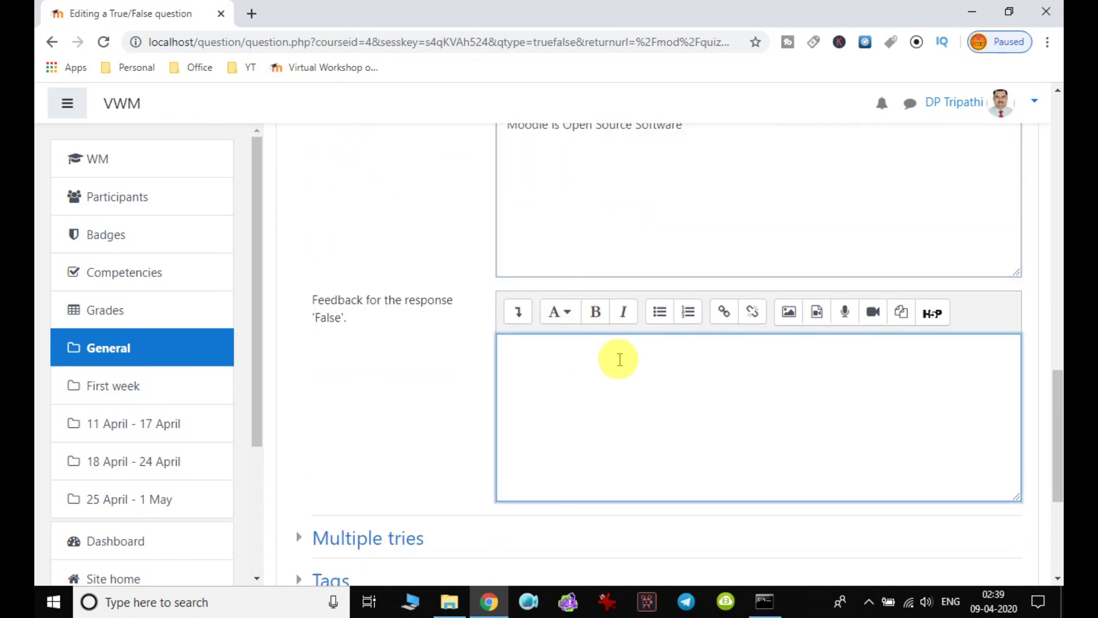
{"action": "scroll", "coordinate": [624, 372], "scroll_direction": "down", "scroll_amount": 4}
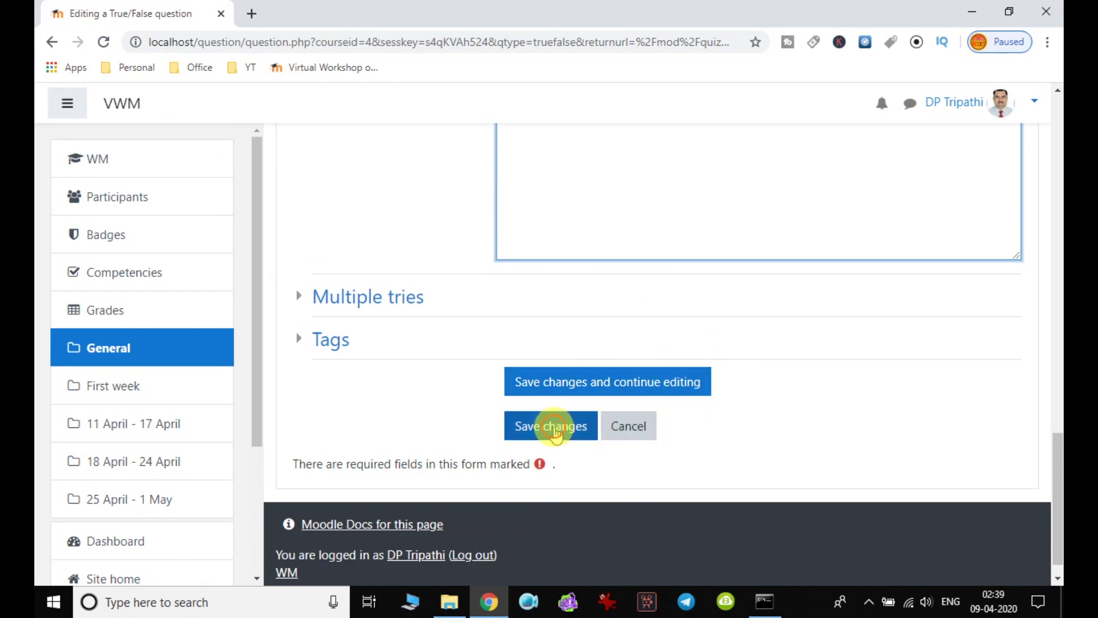
{"action": "left_click", "coordinate": [552, 426]}
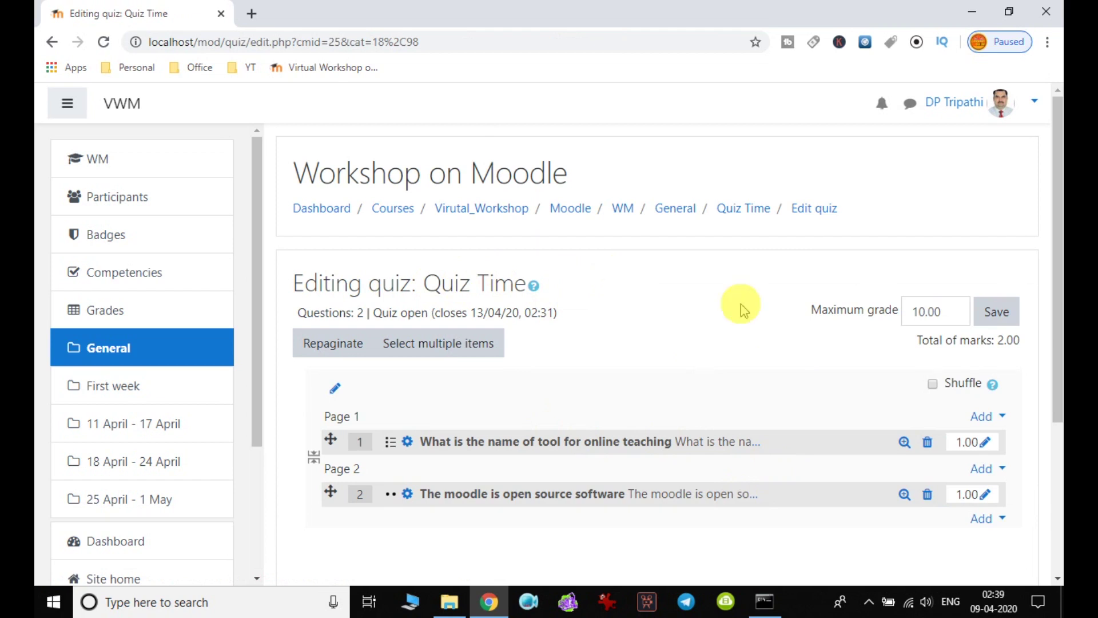
Step: Review both one-mark questions totalling 2.00 on the editing page, then open the account menu
{"action": "scroll", "coordinate": [812, 335], "scroll_direction": "down", "scroll_amount": 2}
{"action": "scroll", "coordinate": [814, 335], "scroll_direction": "down", "scroll_amount": 2}
{"action": "scroll", "coordinate": [814, 333], "scroll_direction": "up", "scroll_amount": 3}
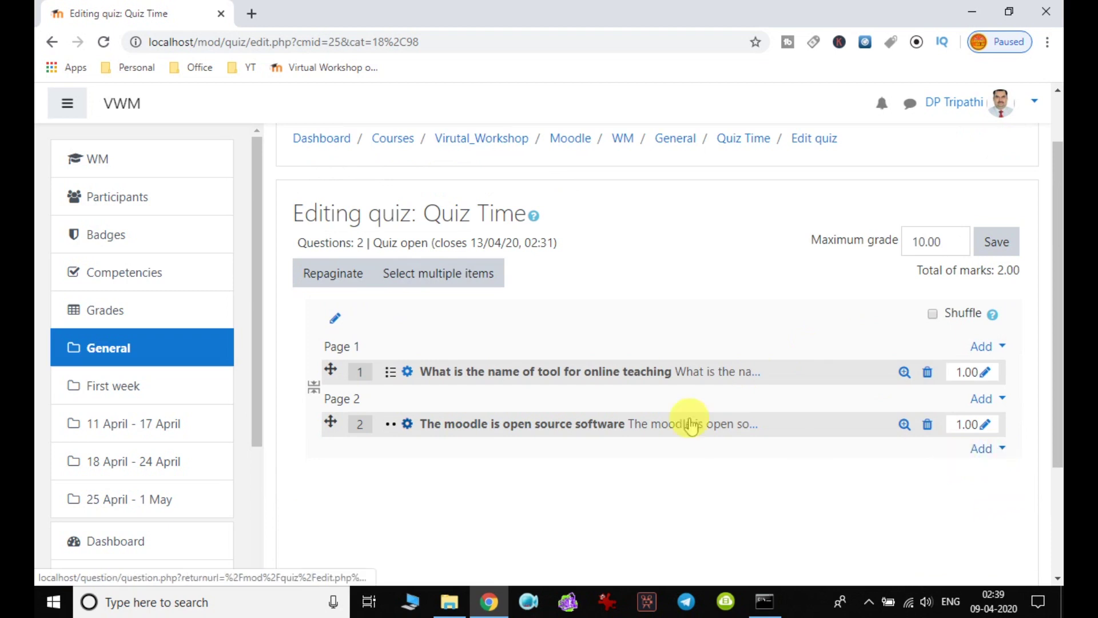
{"action": "scroll", "coordinate": [781, 470], "scroll_direction": "up", "scroll_amount": 2}
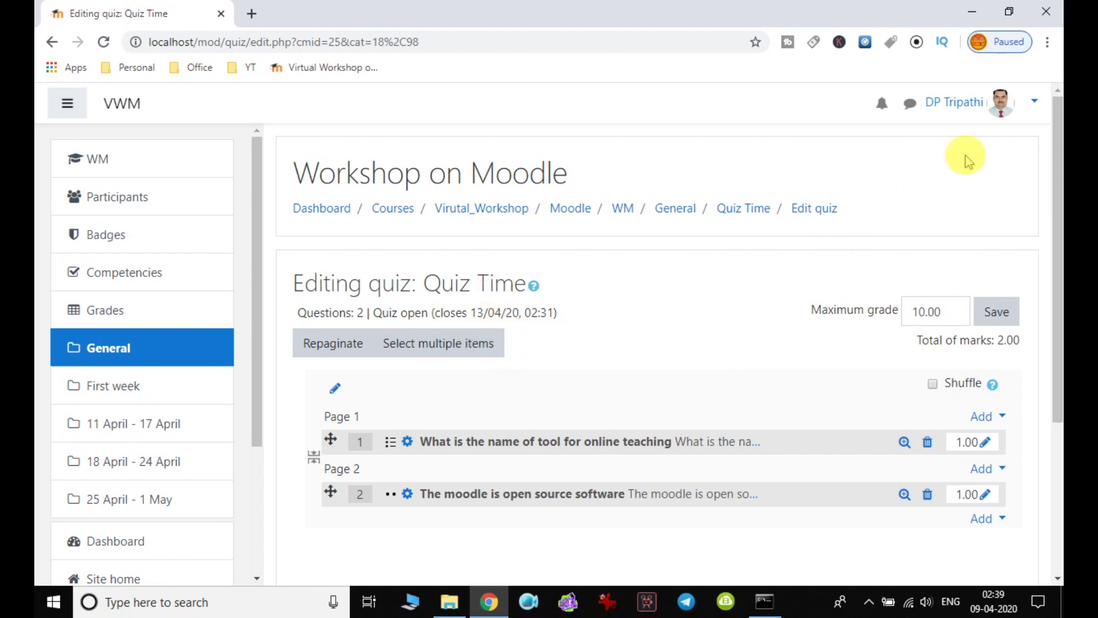
{"action": "left_click", "coordinate": [1031, 106]}
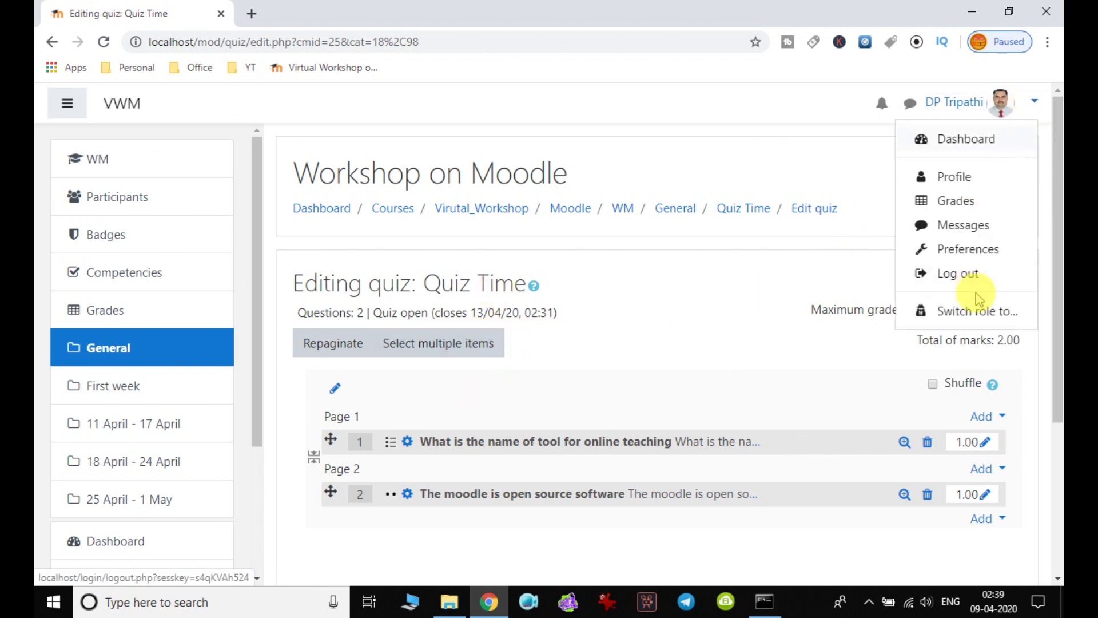
Step: Log out of the teacher account and log back in with the student's saved credentials
{"action": "left_click", "coordinate": [971, 276]}
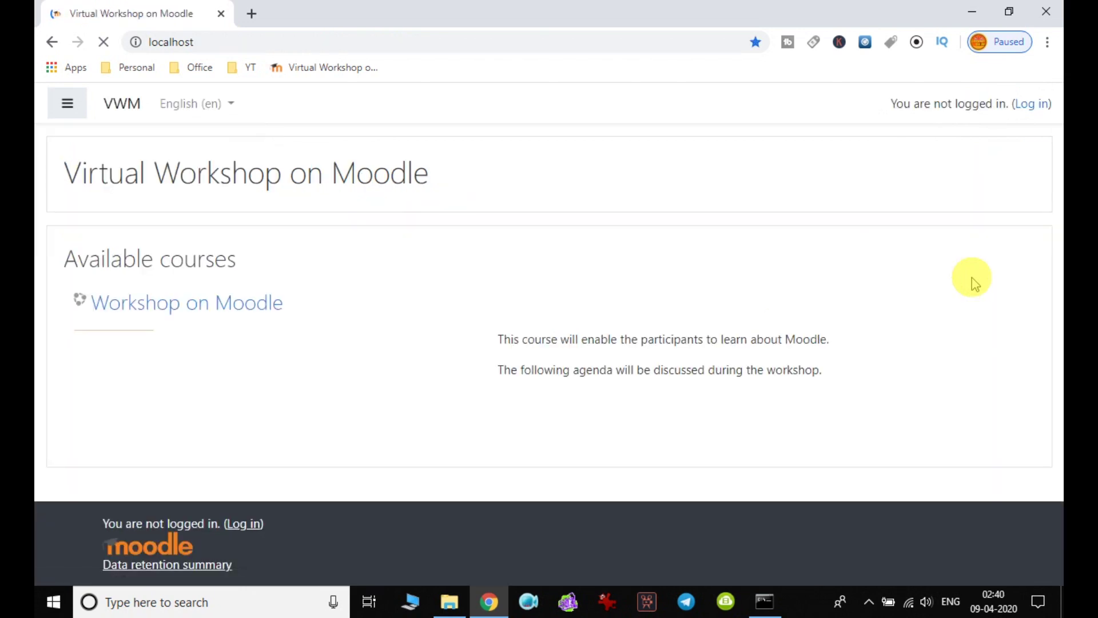
{"action": "left_click", "coordinate": [1034, 109]}
{"action": "left_click", "coordinate": [465, 237]}
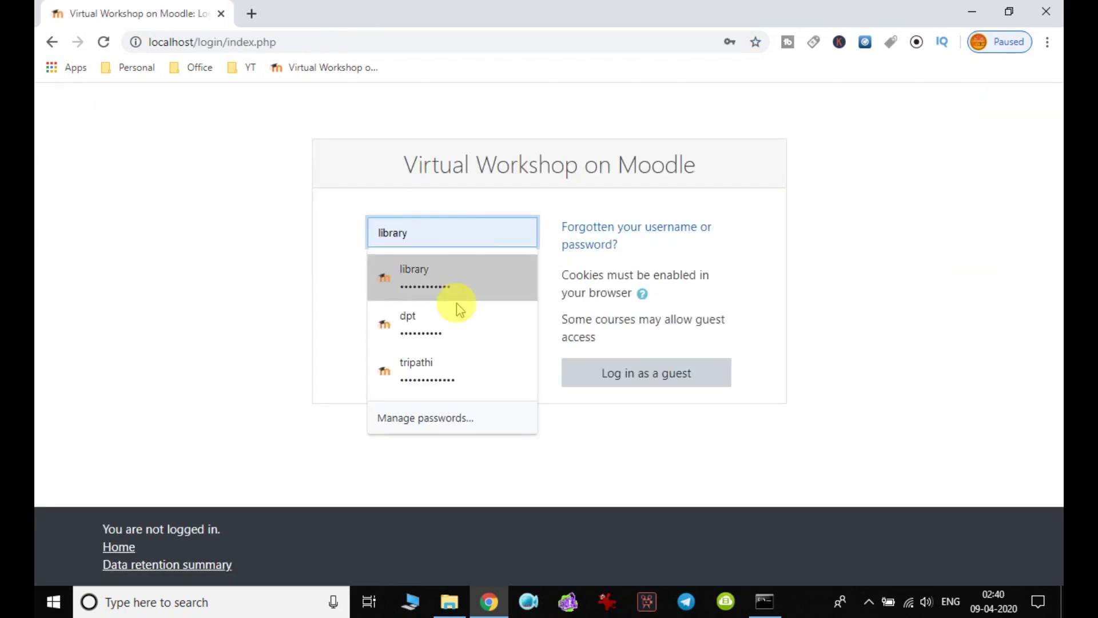
{"action": "left_click", "coordinate": [451, 320]}
{"action": "left_click", "coordinate": [490, 362]}
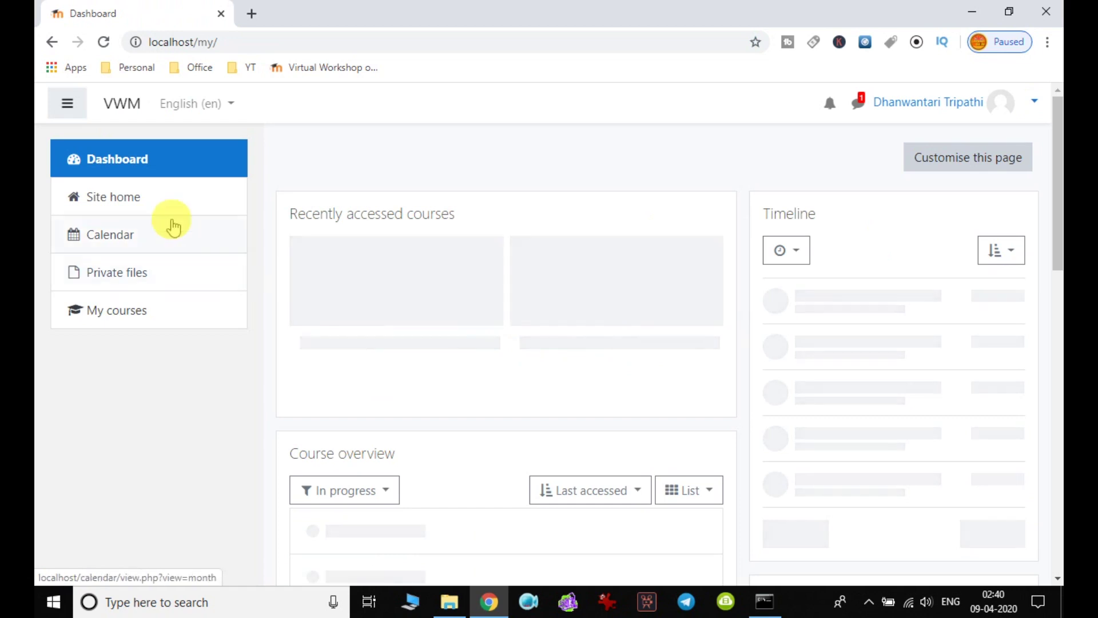
Step: Go from Site home to the Workshop on Moodle course and open Quiz Time
{"action": "left_click", "coordinate": [162, 196]}
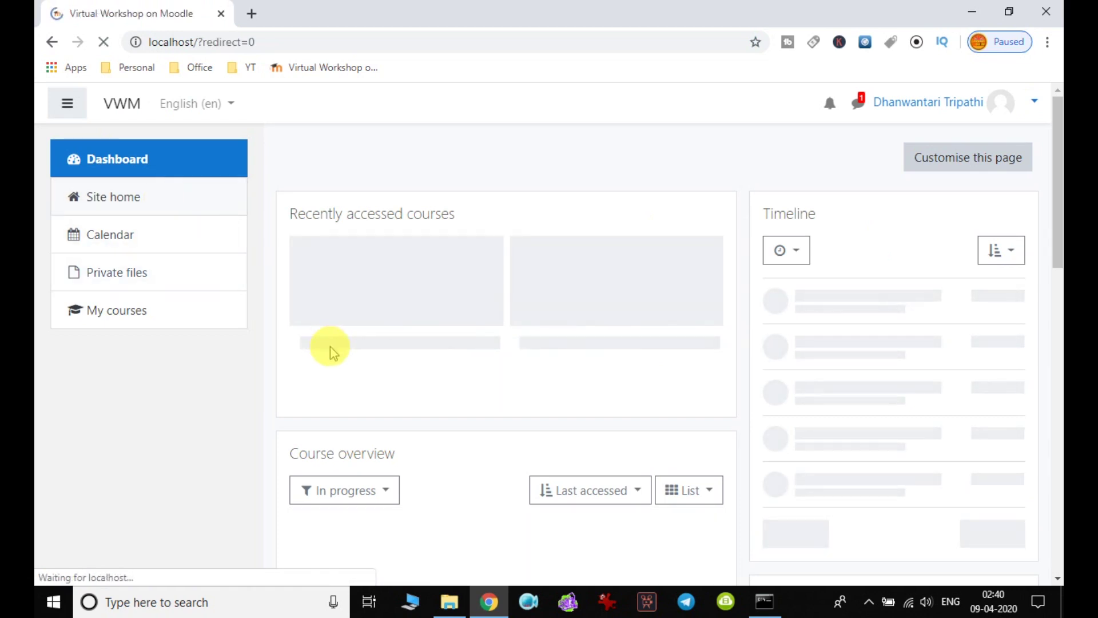
{"action": "left_click", "coordinate": [365, 303]}
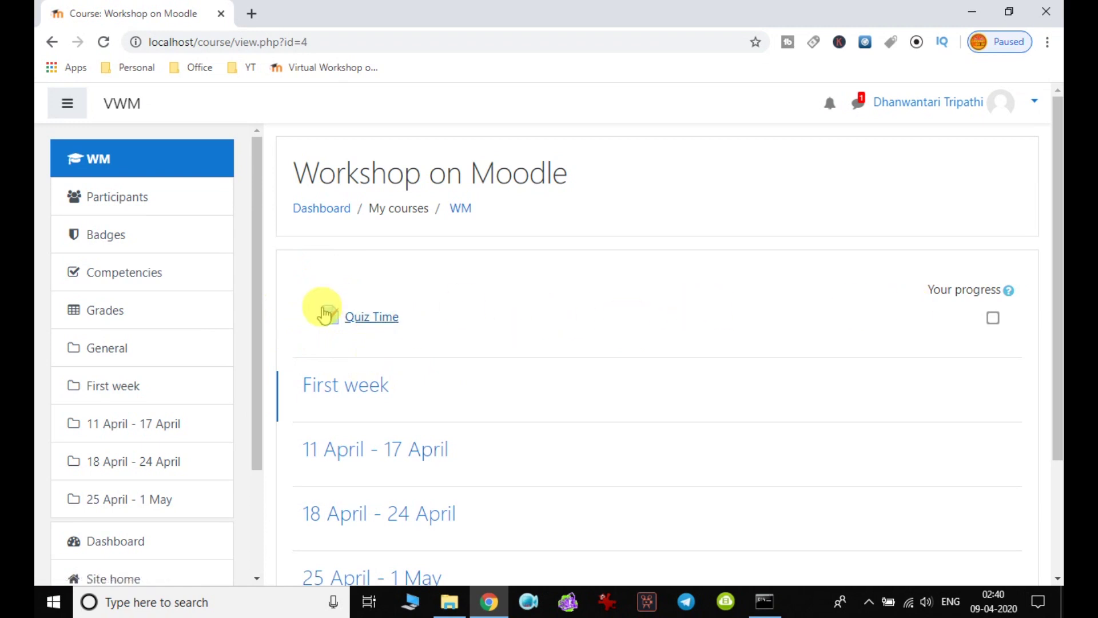
{"action": "left_click", "coordinate": [372, 324]}
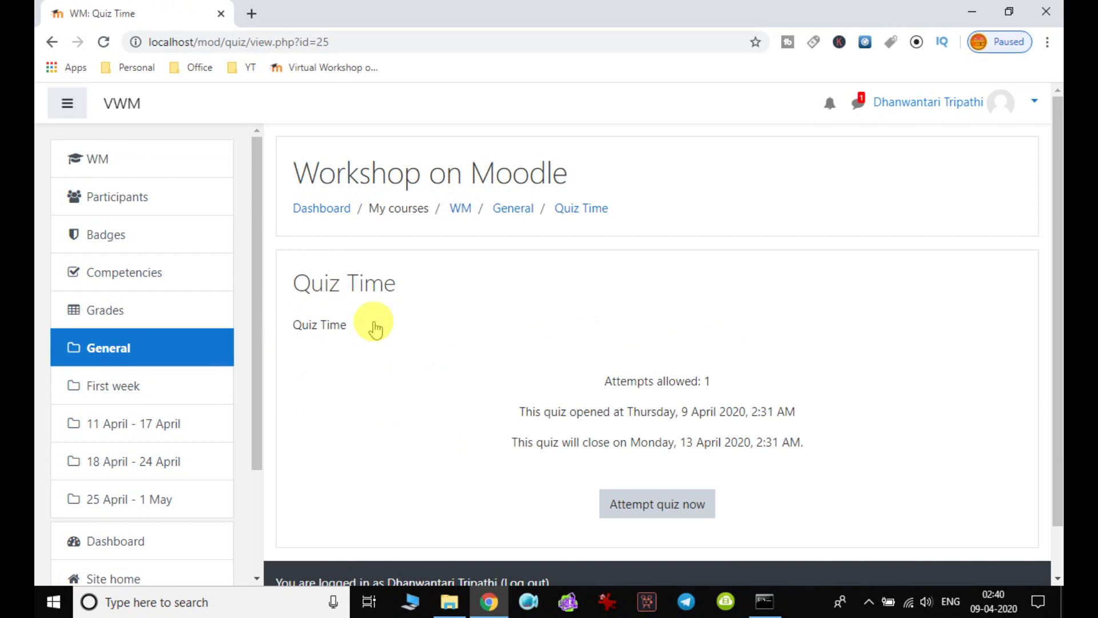
Step: Start a new attempt at Quiz Time, showing question 1 with choices Drupal, WordPress, Joomla and Moodle
{"action": "scroll", "coordinate": [754, 371], "scroll_direction": "down", "scroll_amount": 2}
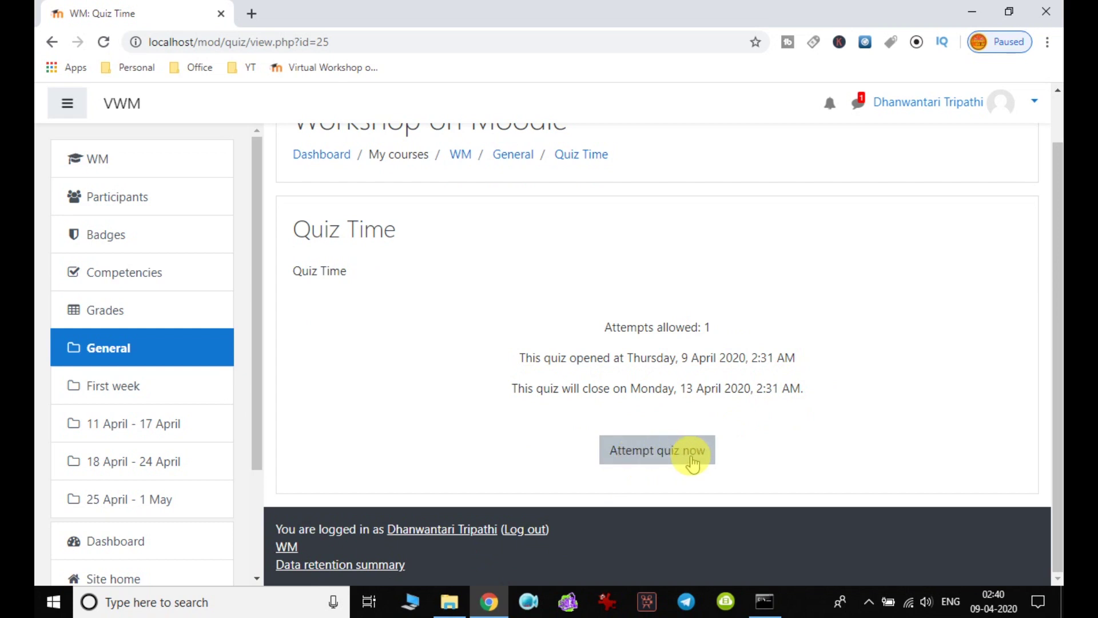
{"action": "left_click", "coordinate": [693, 463]}
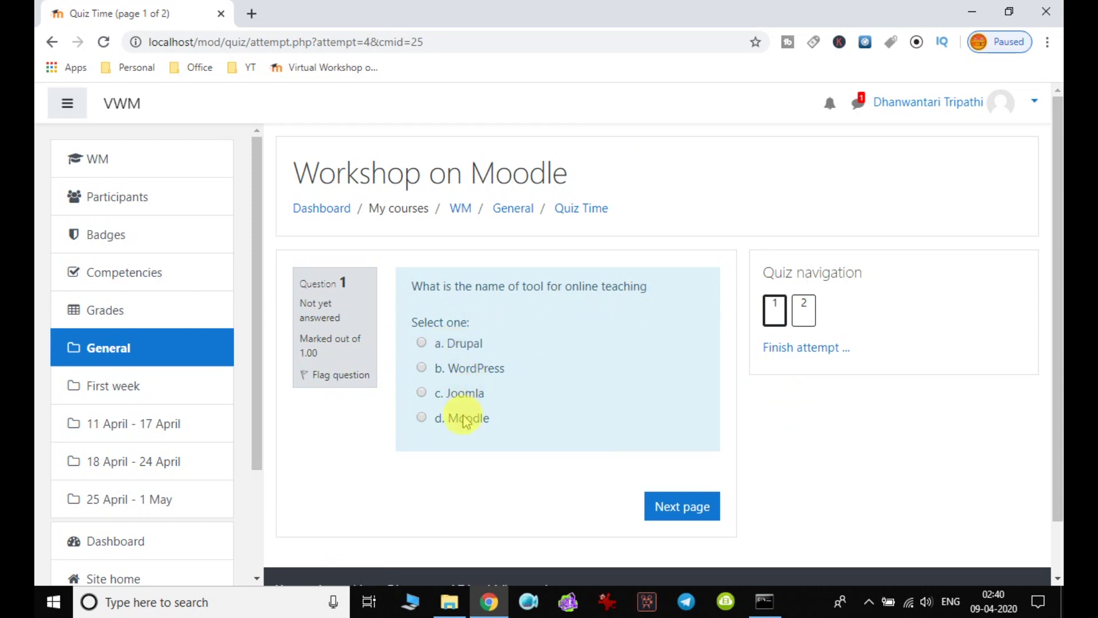
Step: Answer Moodle for question 1 and True for question 2, then finish the attempt
{"action": "left_click", "coordinate": [474, 424]}
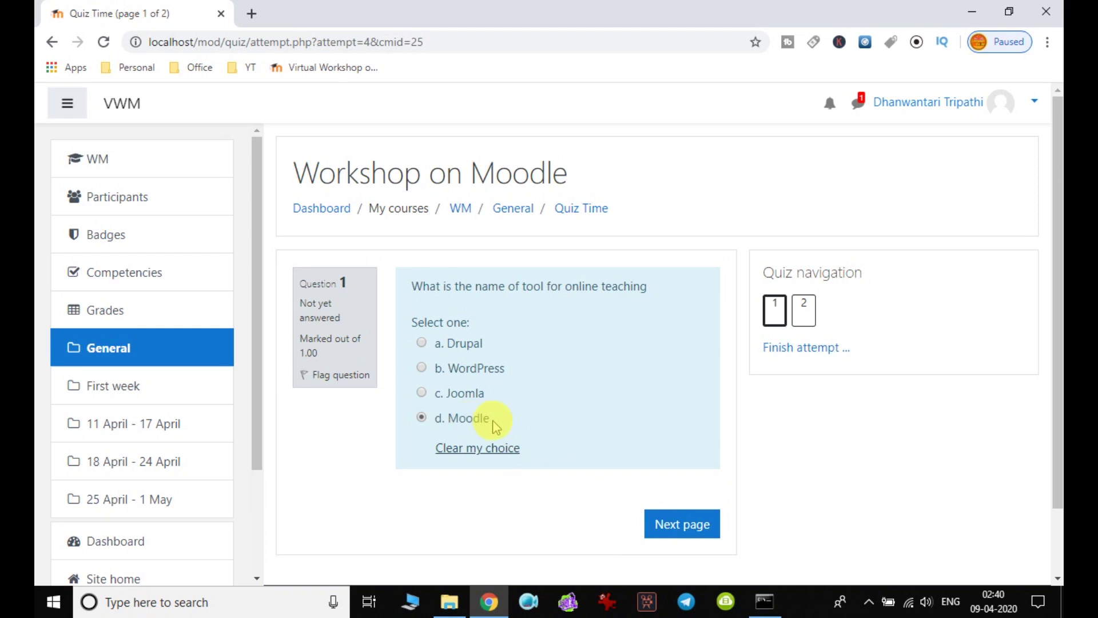
{"action": "left_click", "coordinate": [698, 522]}
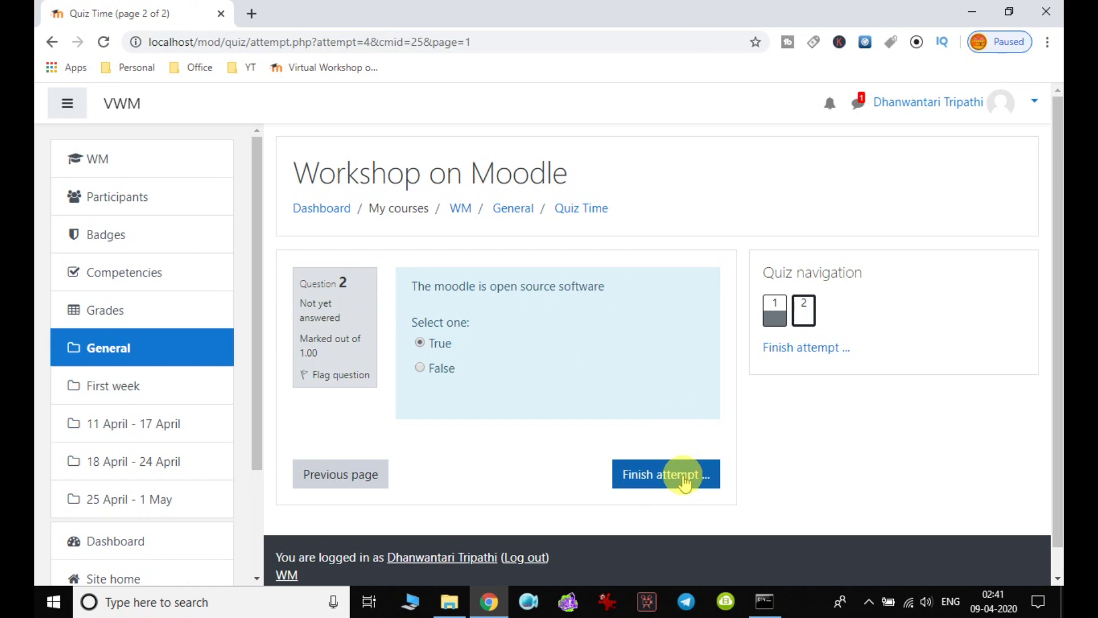
{"action": "left_click", "coordinate": [685, 482]}
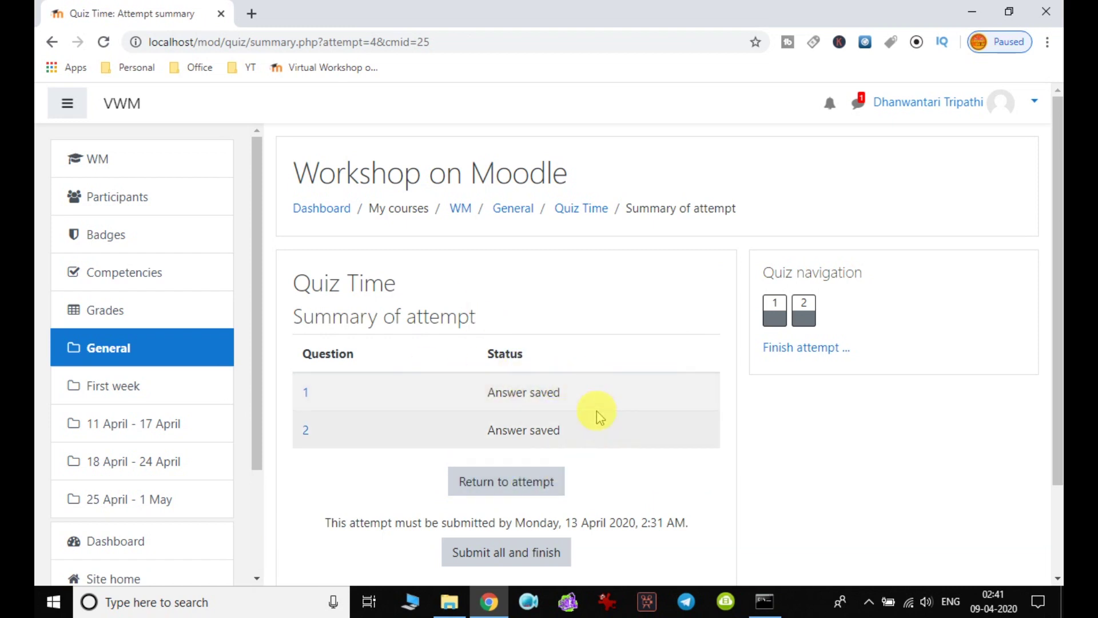
Step: Submit all answers from the attempt summary and confirm the final submission
{"action": "scroll", "coordinate": [611, 440], "scroll_direction": "down", "scroll_amount": 2}
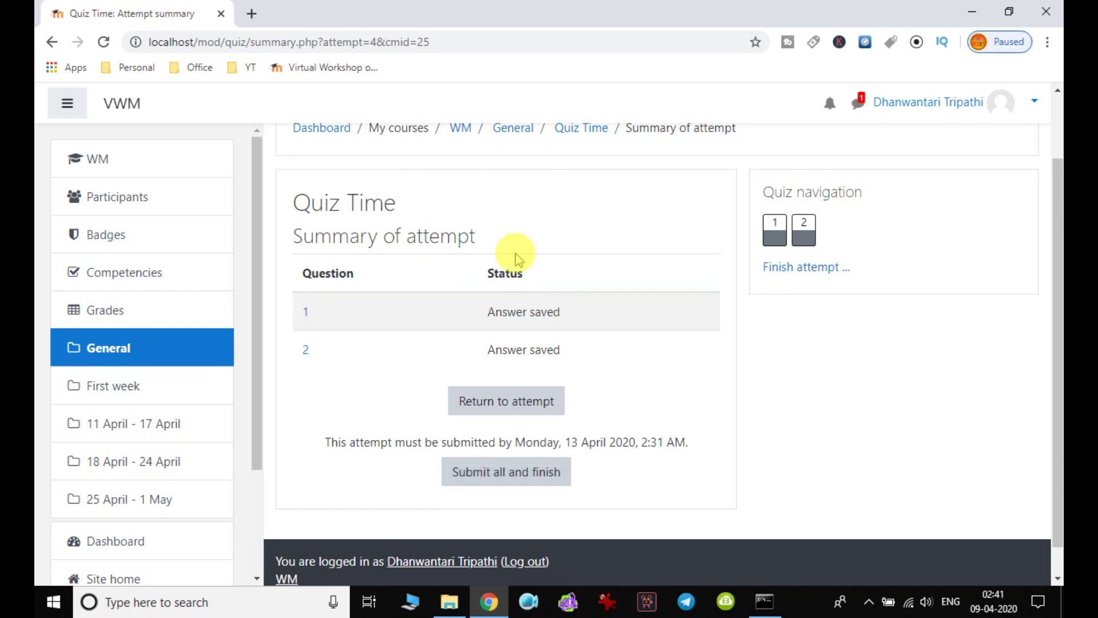
{"action": "scroll", "coordinate": [551, 383], "scroll_direction": "up", "scroll_amount": 2}
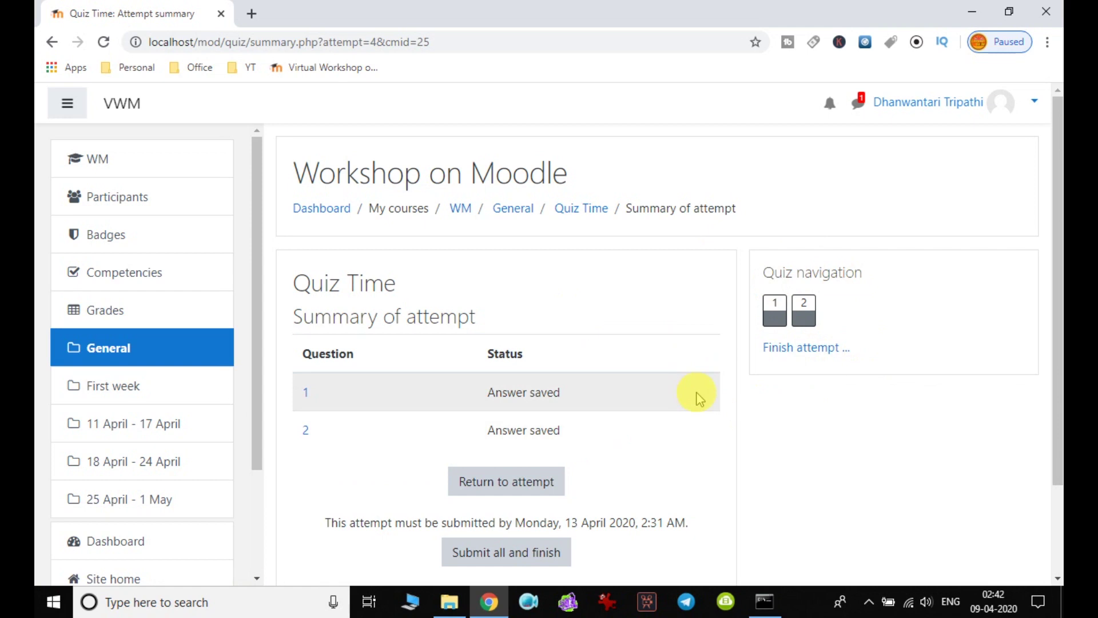
{"action": "scroll", "coordinate": [699, 399], "scroll_direction": "down", "scroll_amount": 2}
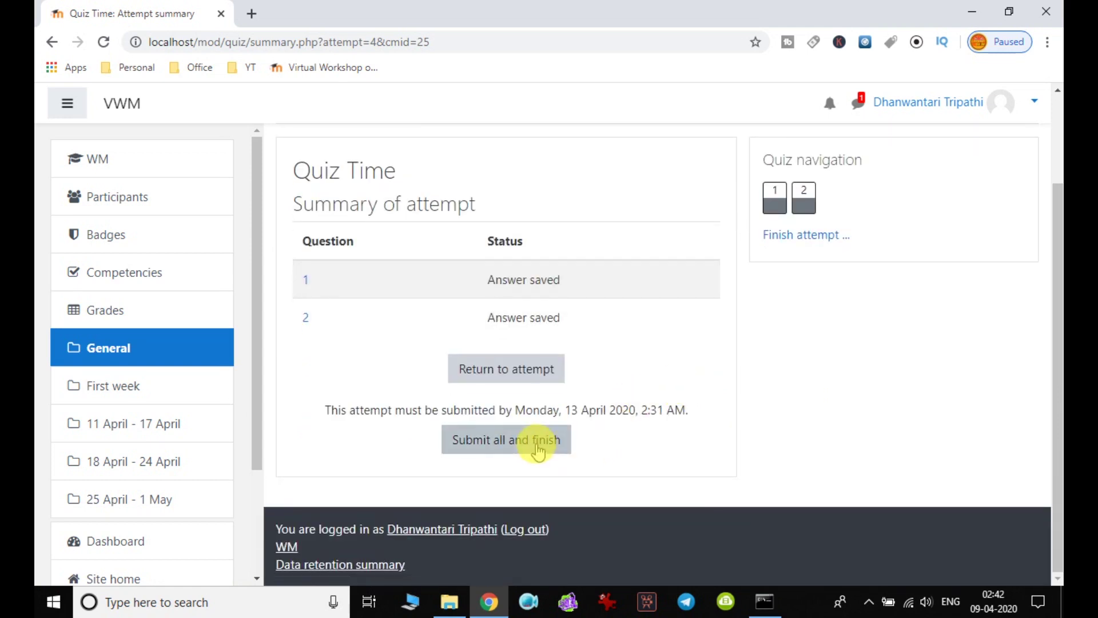
{"action": "left_click", "coordinate": [537, 451]}
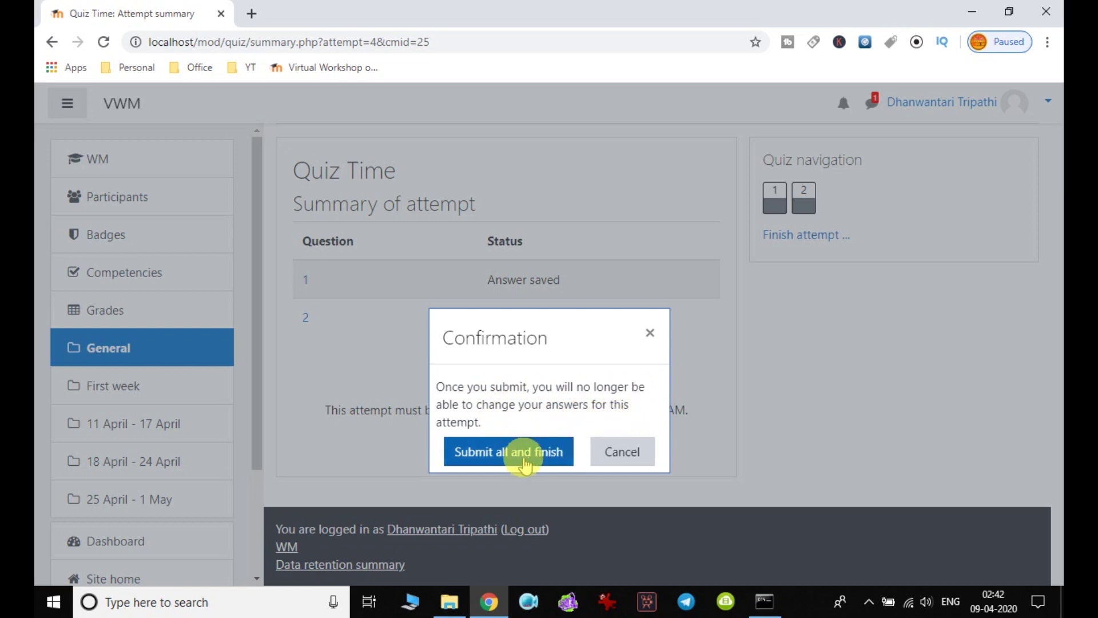
{"action": "left_click", "coordinate": [523, 461]}
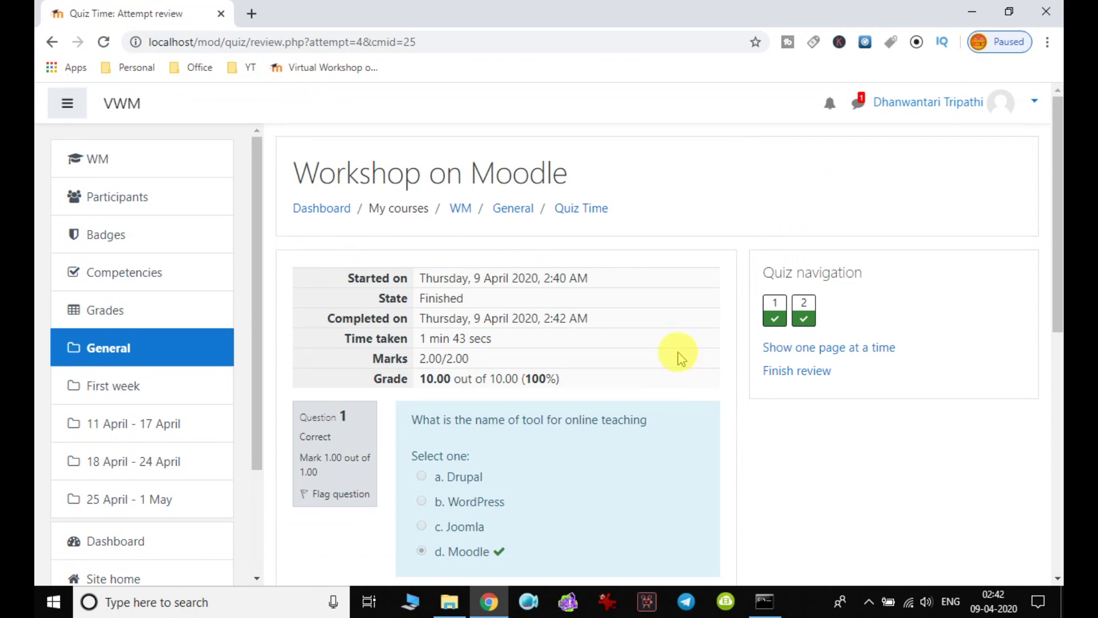
Step: Scroll through the attempt review showing 2.00/2.00 marks and grade 10.00 out of 10.00
{"action": "scroll", "coordinate": [679, 358], "scroll_direction": "down", "scroll_amount": 5}
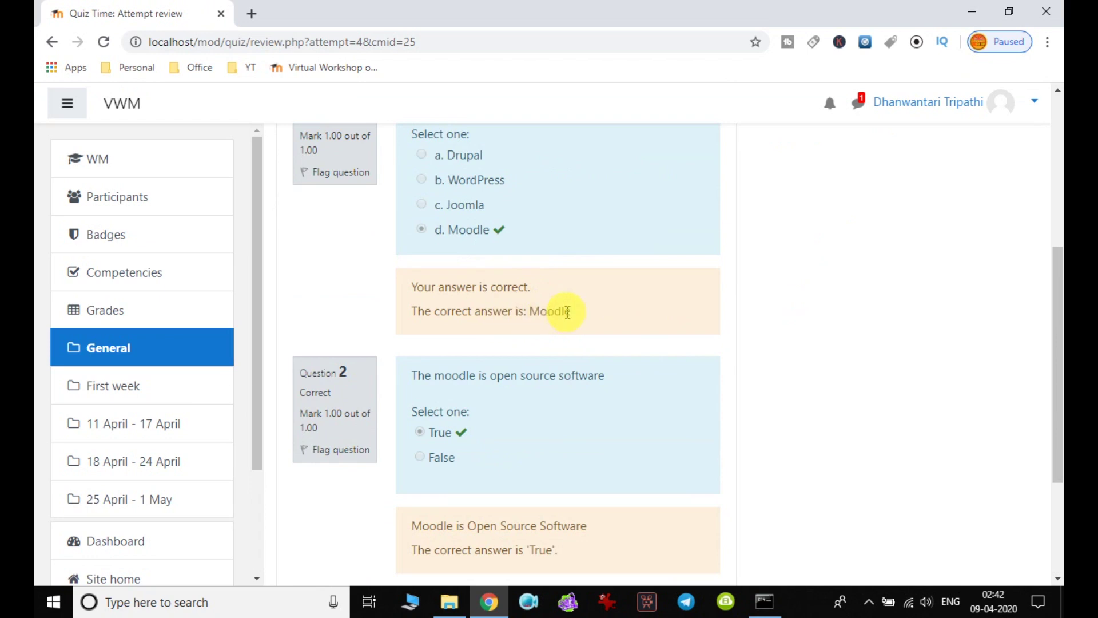
{"action": "scroll", "coordinate": [641, 316], "scroll_direction": "up", "scroll_amount": 1}
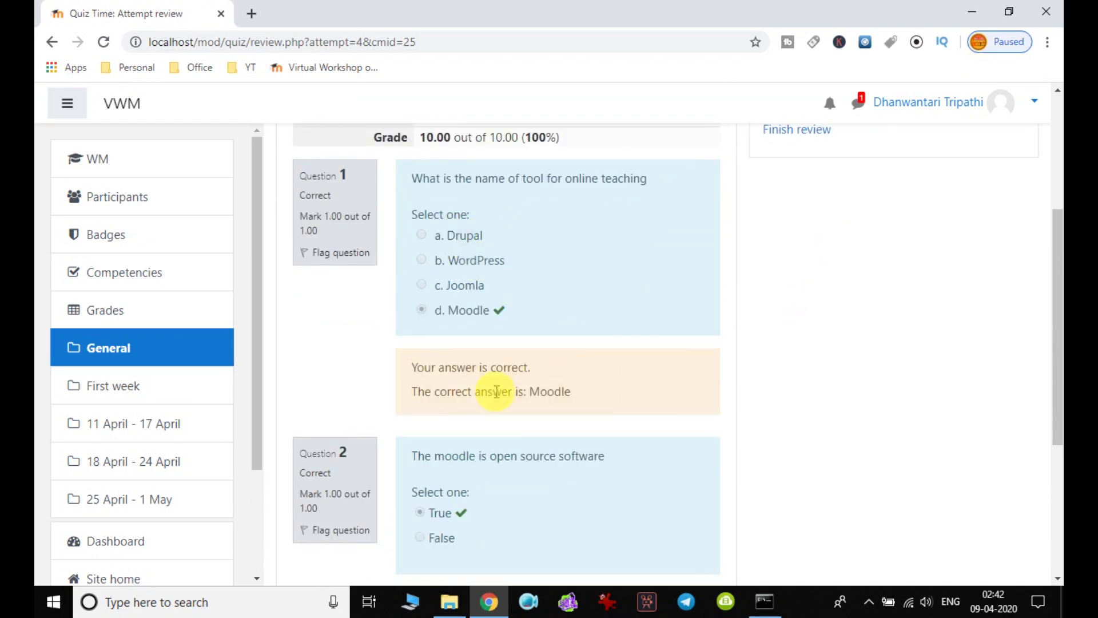
{"action": "scroll", "coordinate": [493, 390], "scroll_direction": "down", "scroll_amount": 2}
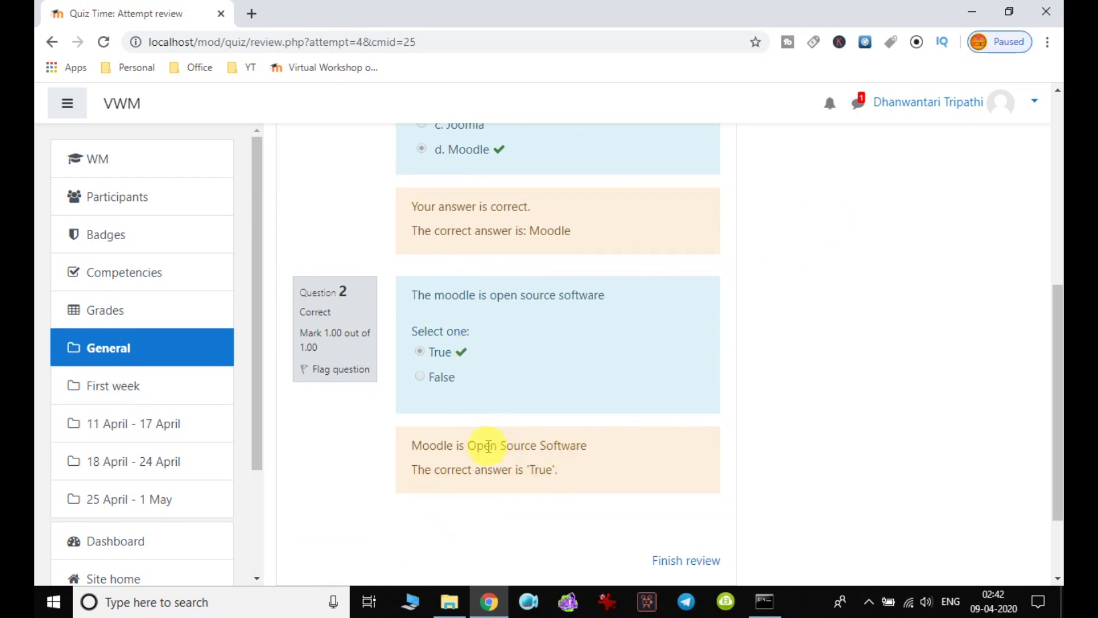
{"action": "scroll", "coordinate": [634, 450], "scroll_direction": "down", "scroll_amount": 3}
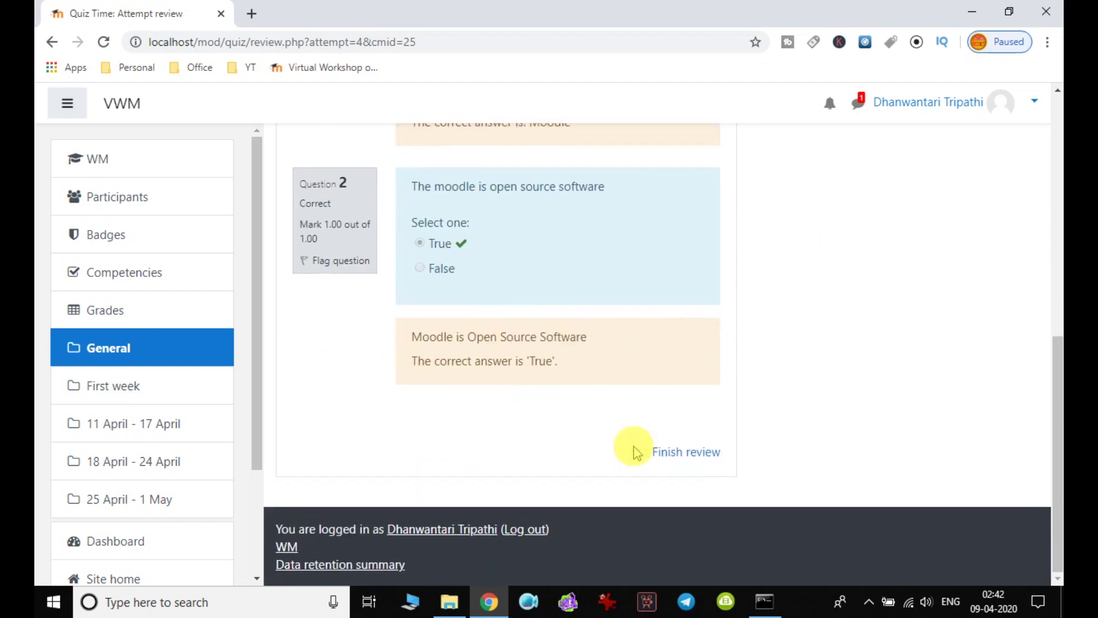
{"action": "scroll", "coordinate": [627, 358], "scroll_direction": "up", "scroll_amount": 8}
{"action": "scroll", "coordinate": [621, 391], "scroll_direction": "up", "scroll_amount": 2}
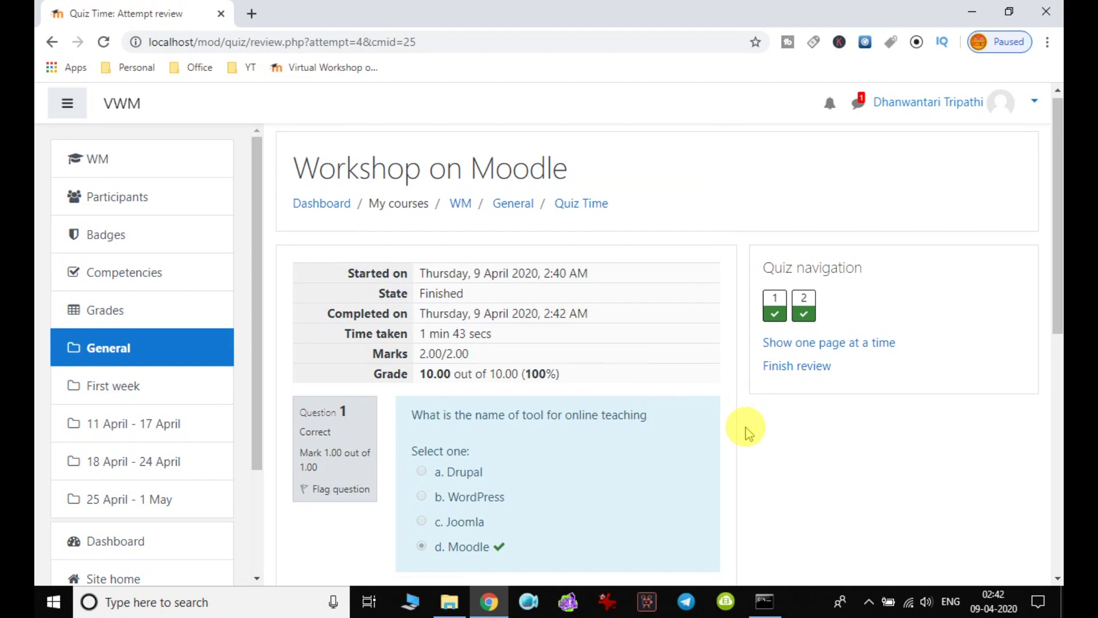
{"action": "scroll", "coordinate": [747, 433], "scroll_direction": "down", "scroll_amount": 8}
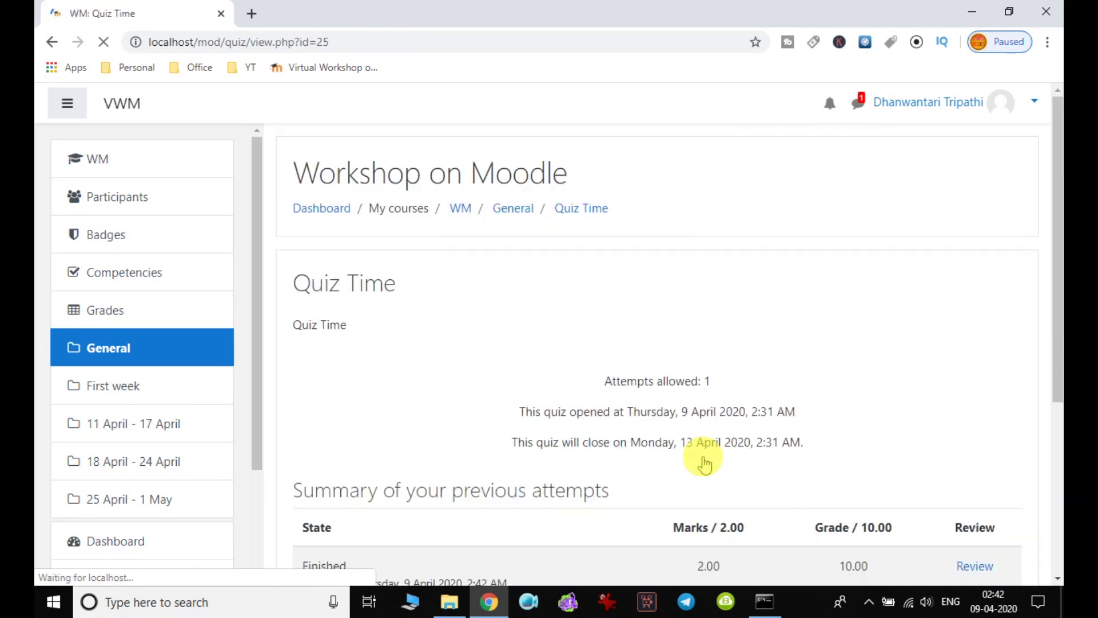
{"action": "scroll", "coordinate": [795, 408], "scroll_direction": "down", "scroll_amount": 3}
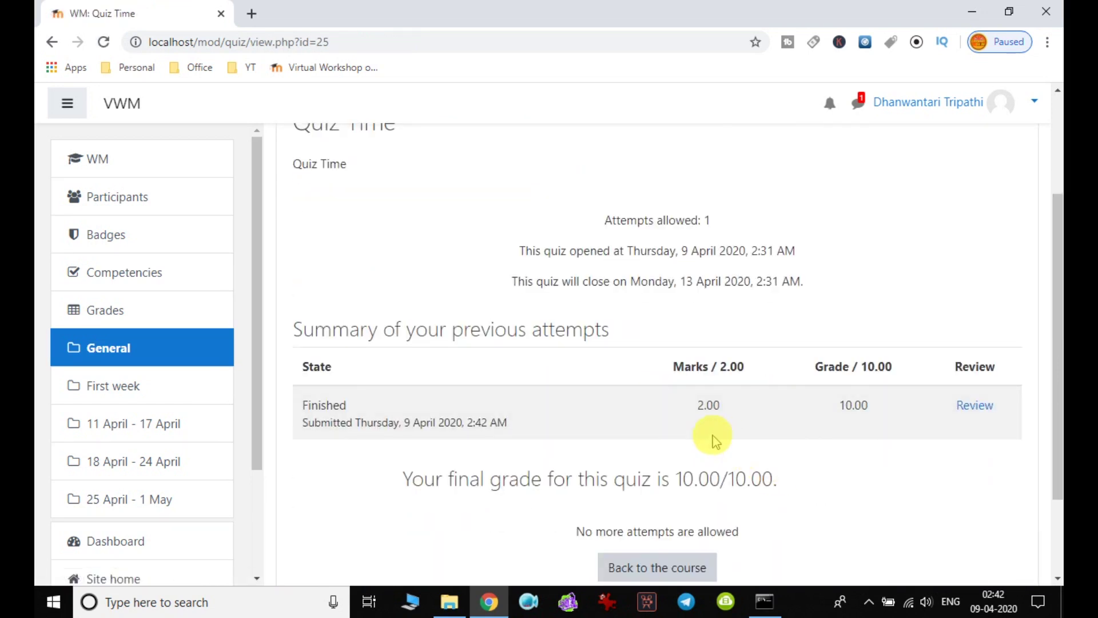